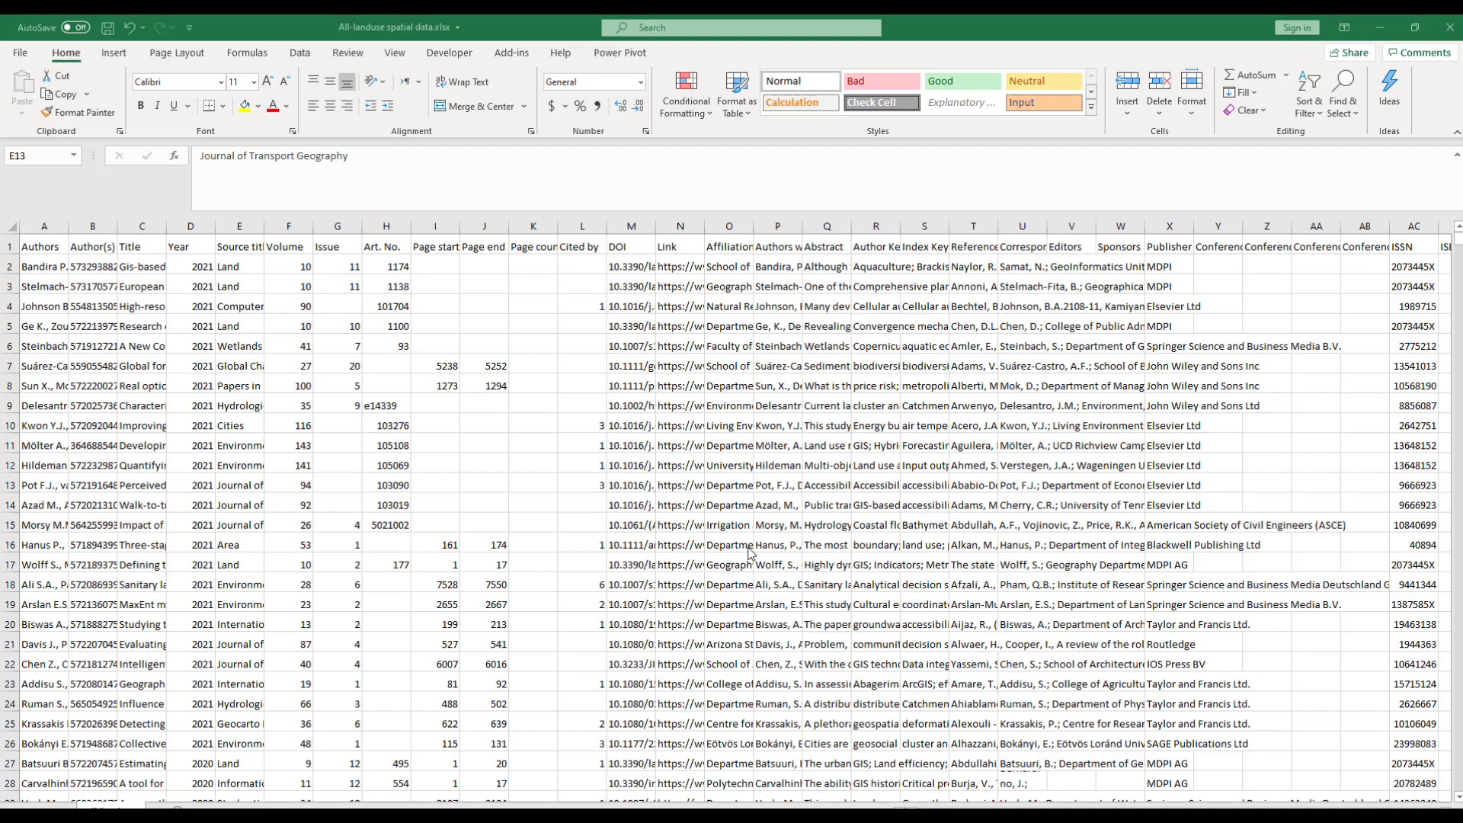
Examine the dataset's column headers, including Authors, Author(s) ID, Title, Year, Affiliations and Abstract.
click(554, 456)
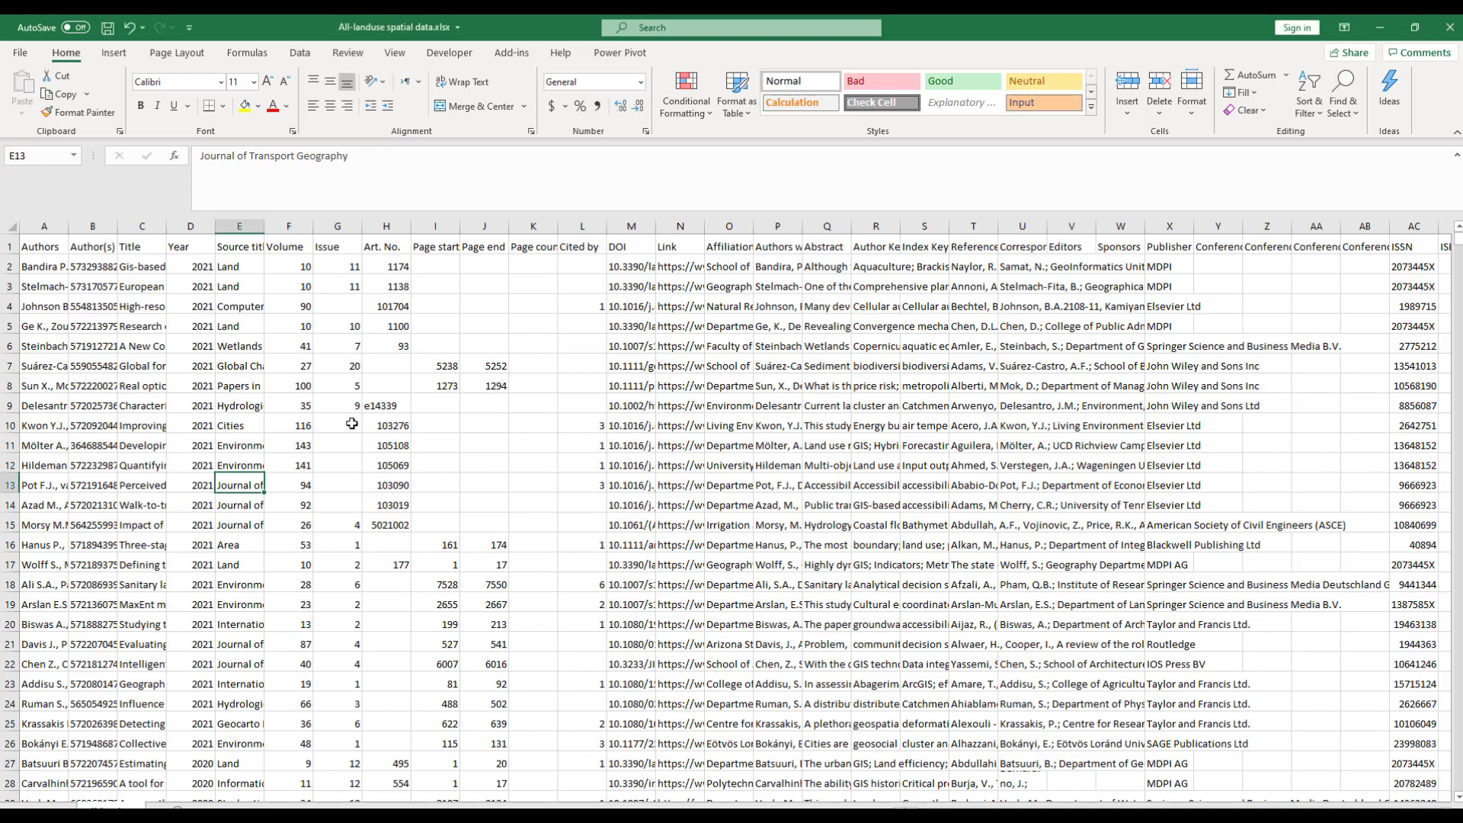
click(245, 408)
click(127, 340)
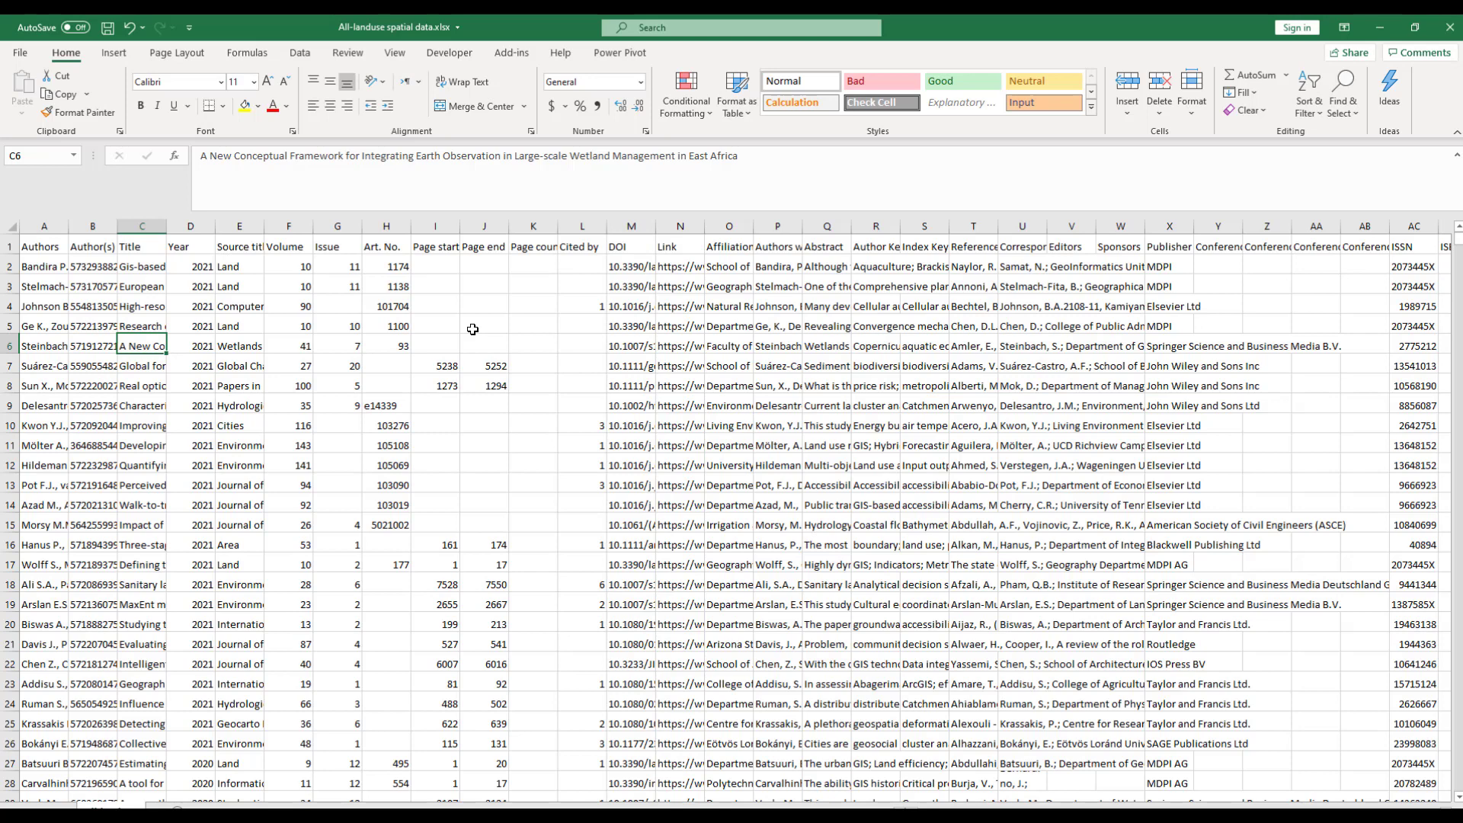
click(47, 248)
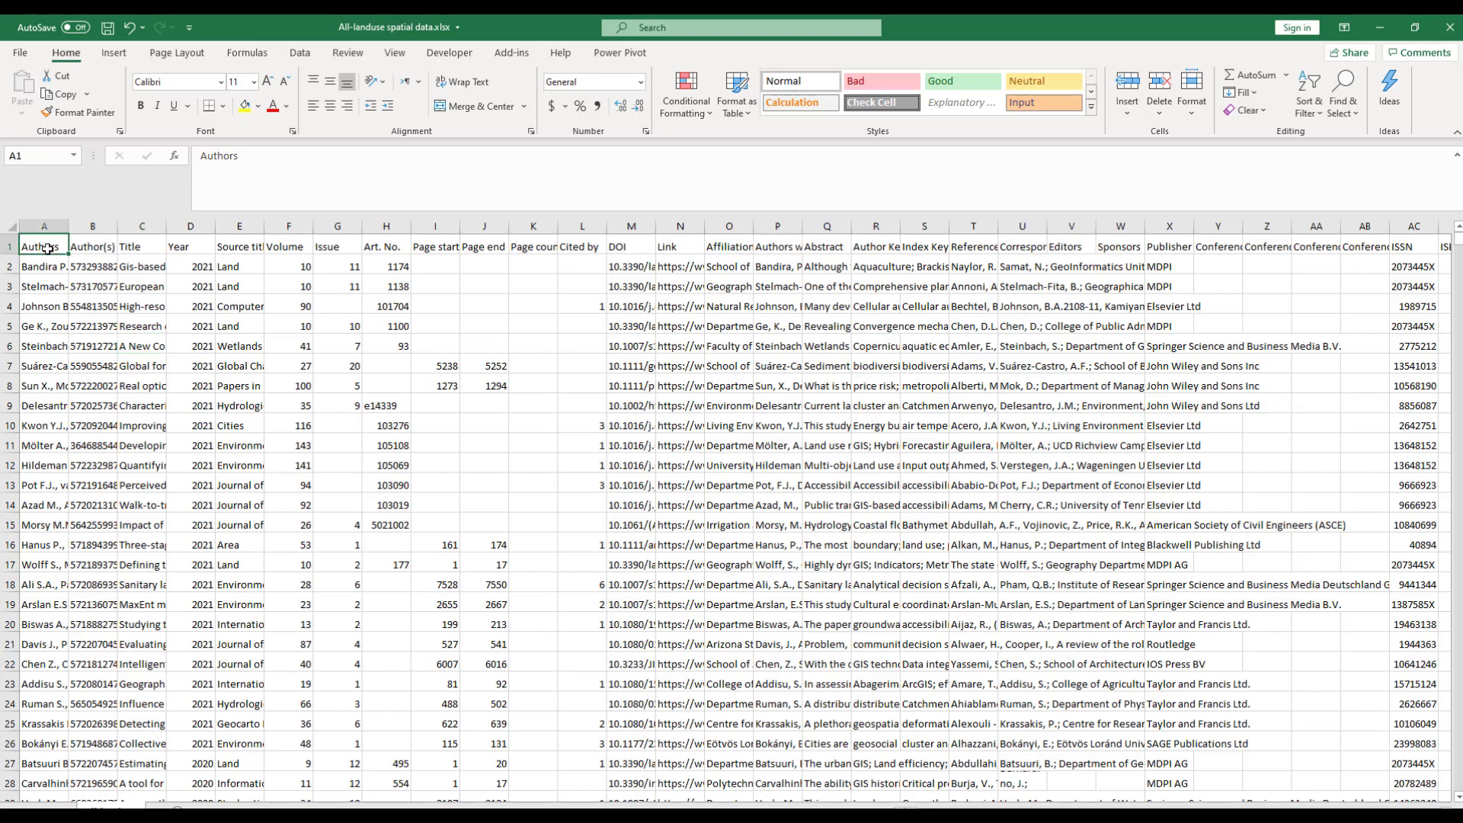
click(113, 242)
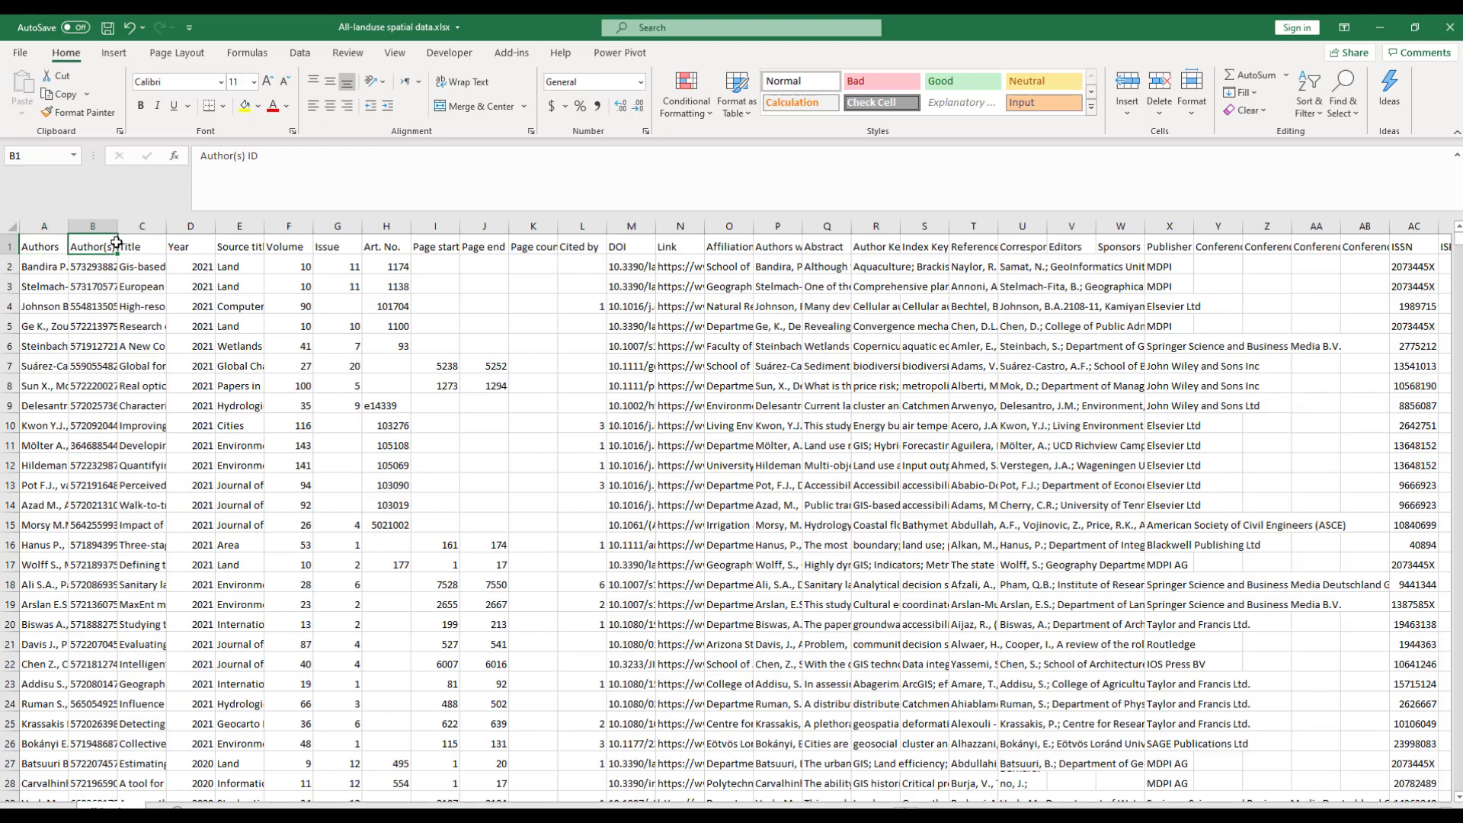
click(153, 243)
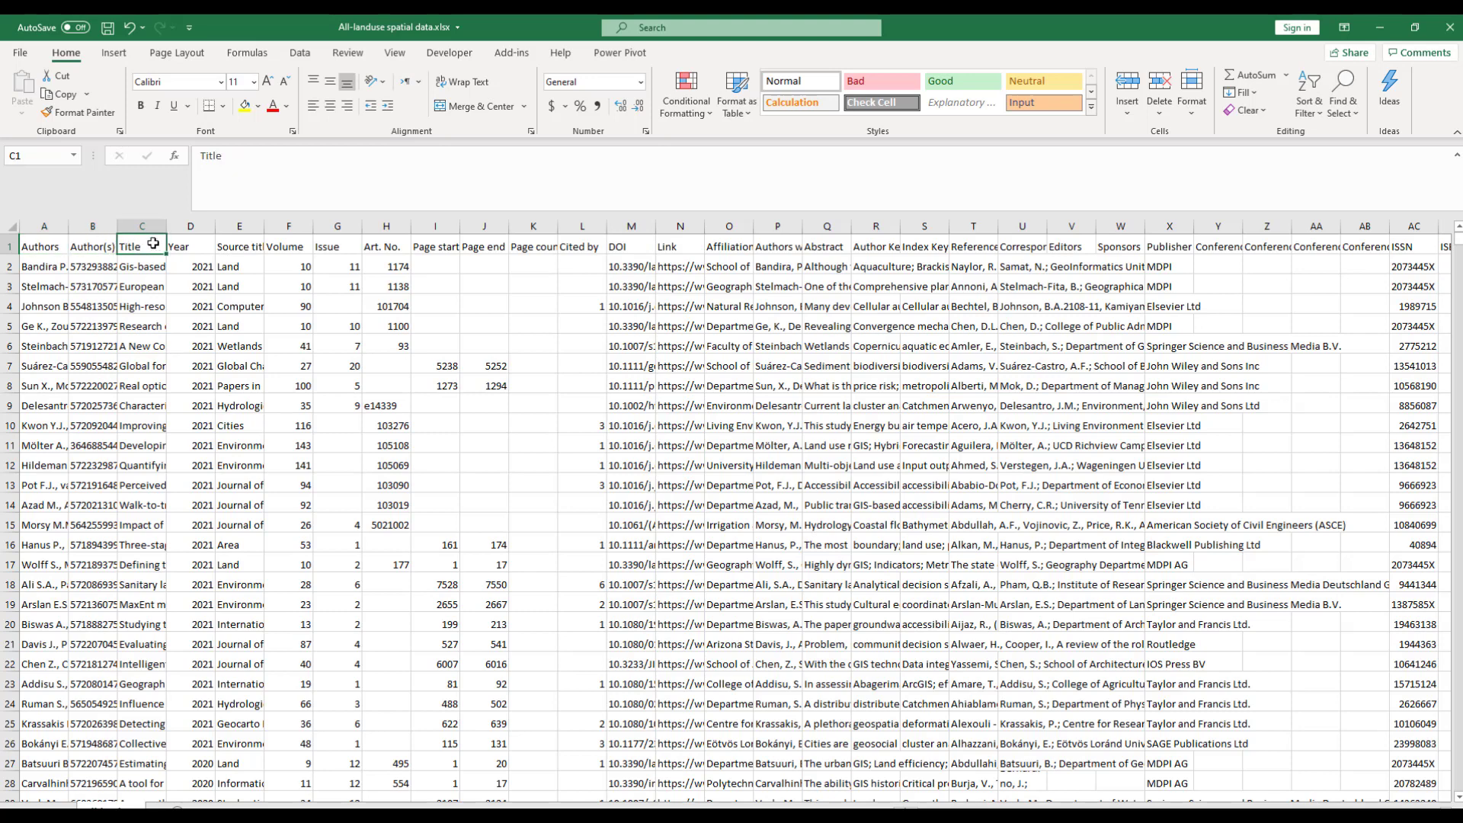
click(178, 243)
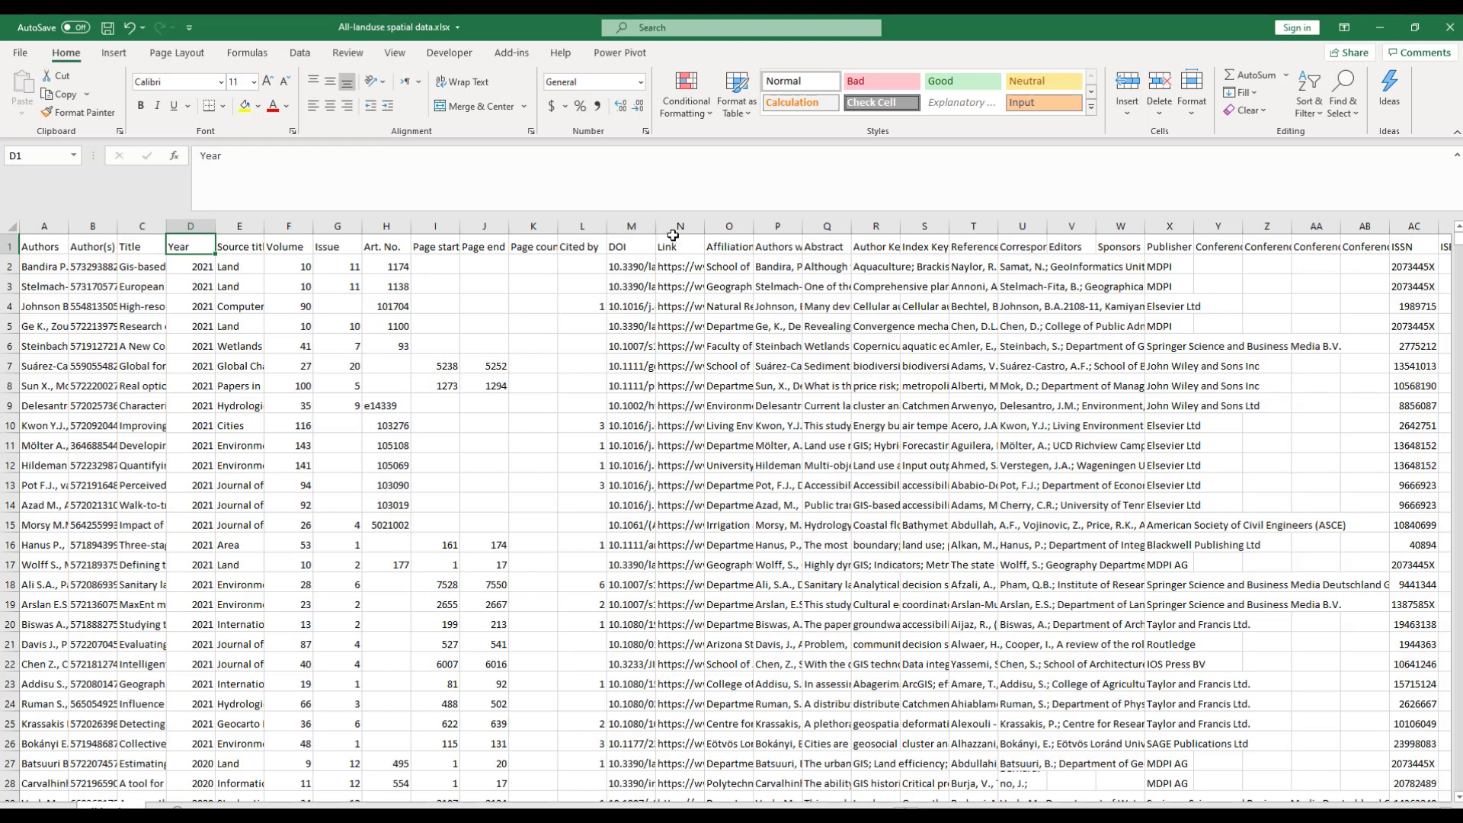
click(728, 248)
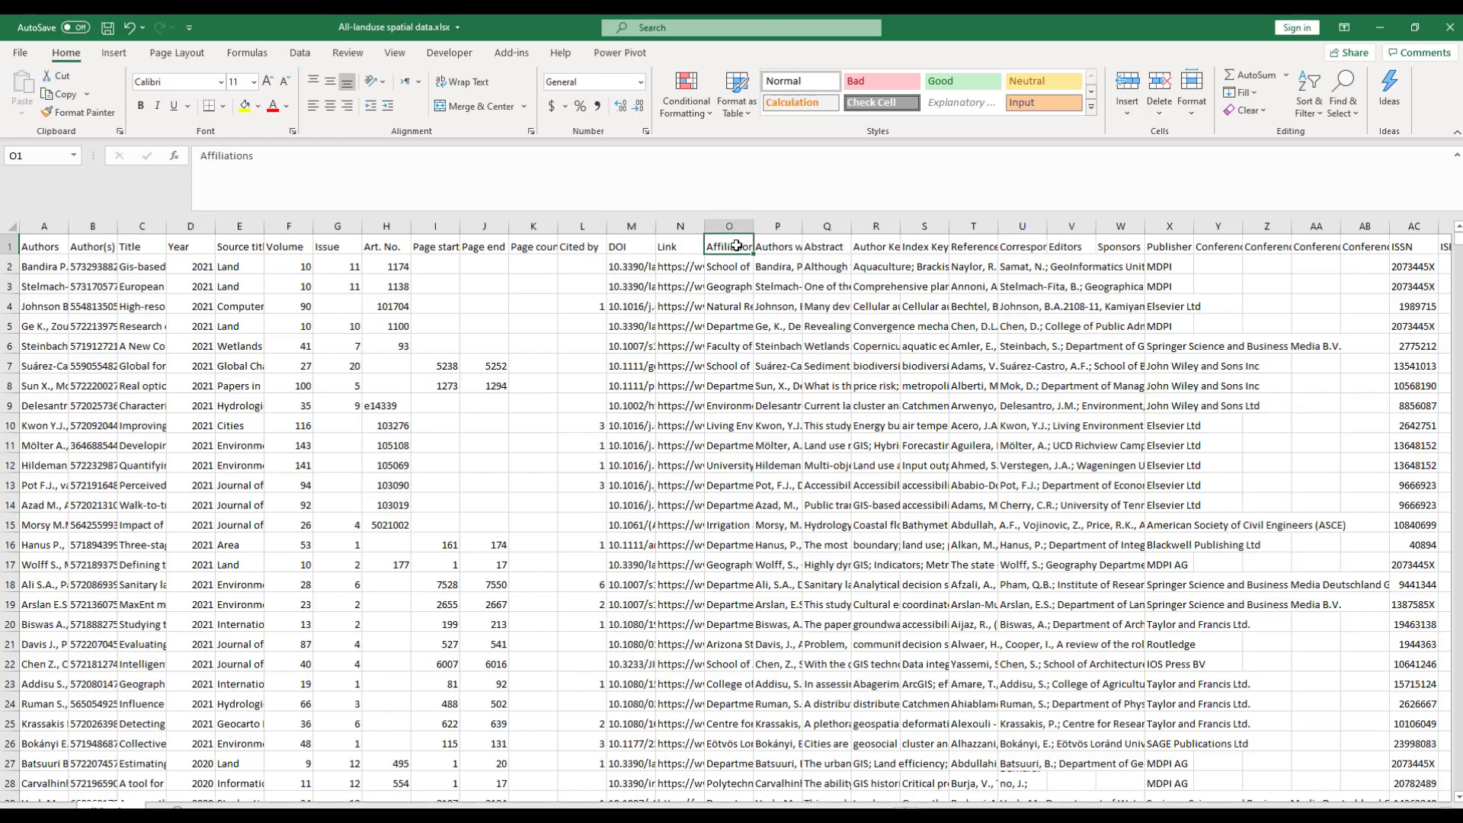
click(836, 247)
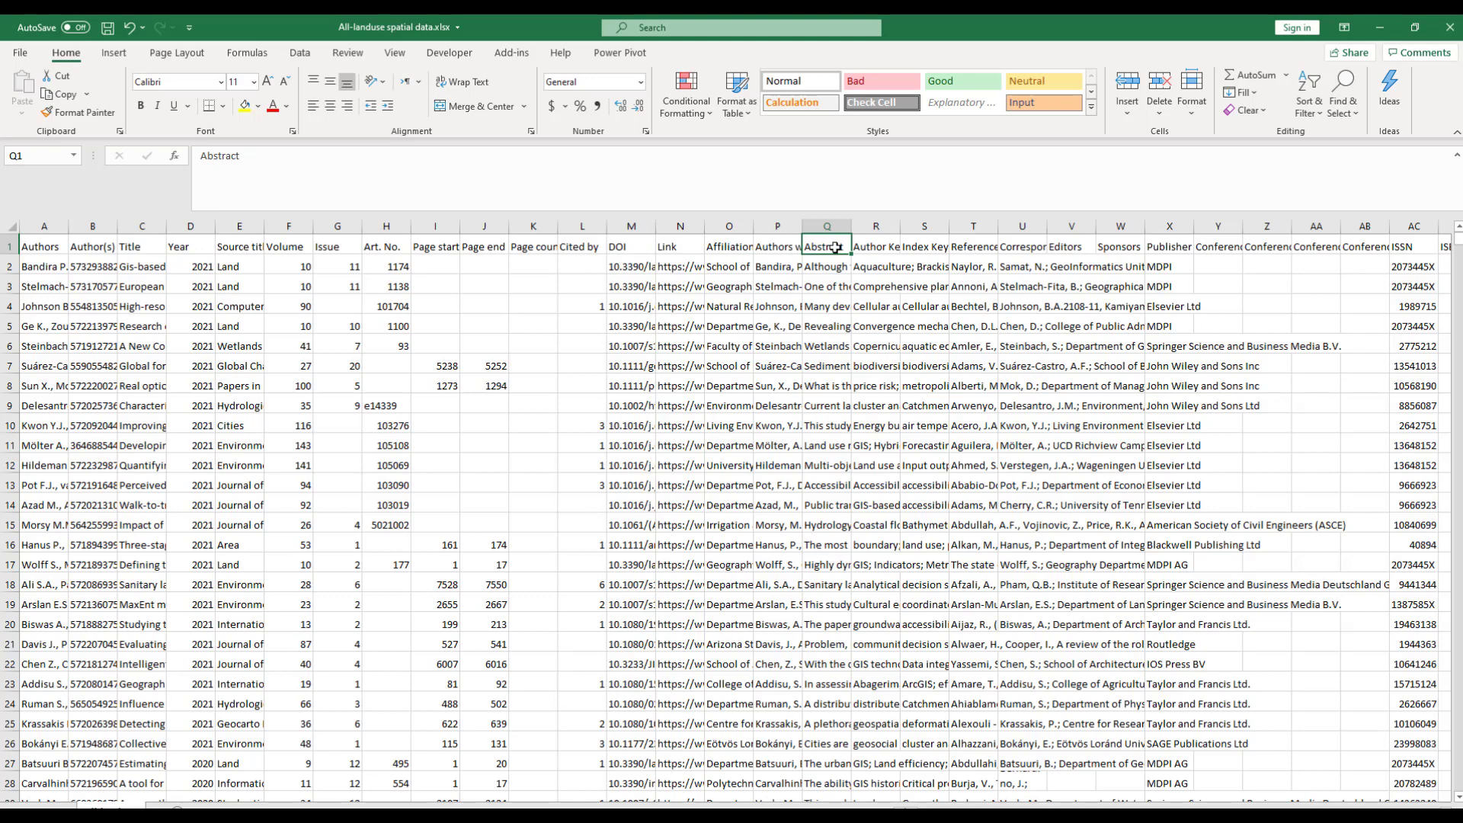
Read the abstracts of the first several records and the title of the first record.
click(827, 270)
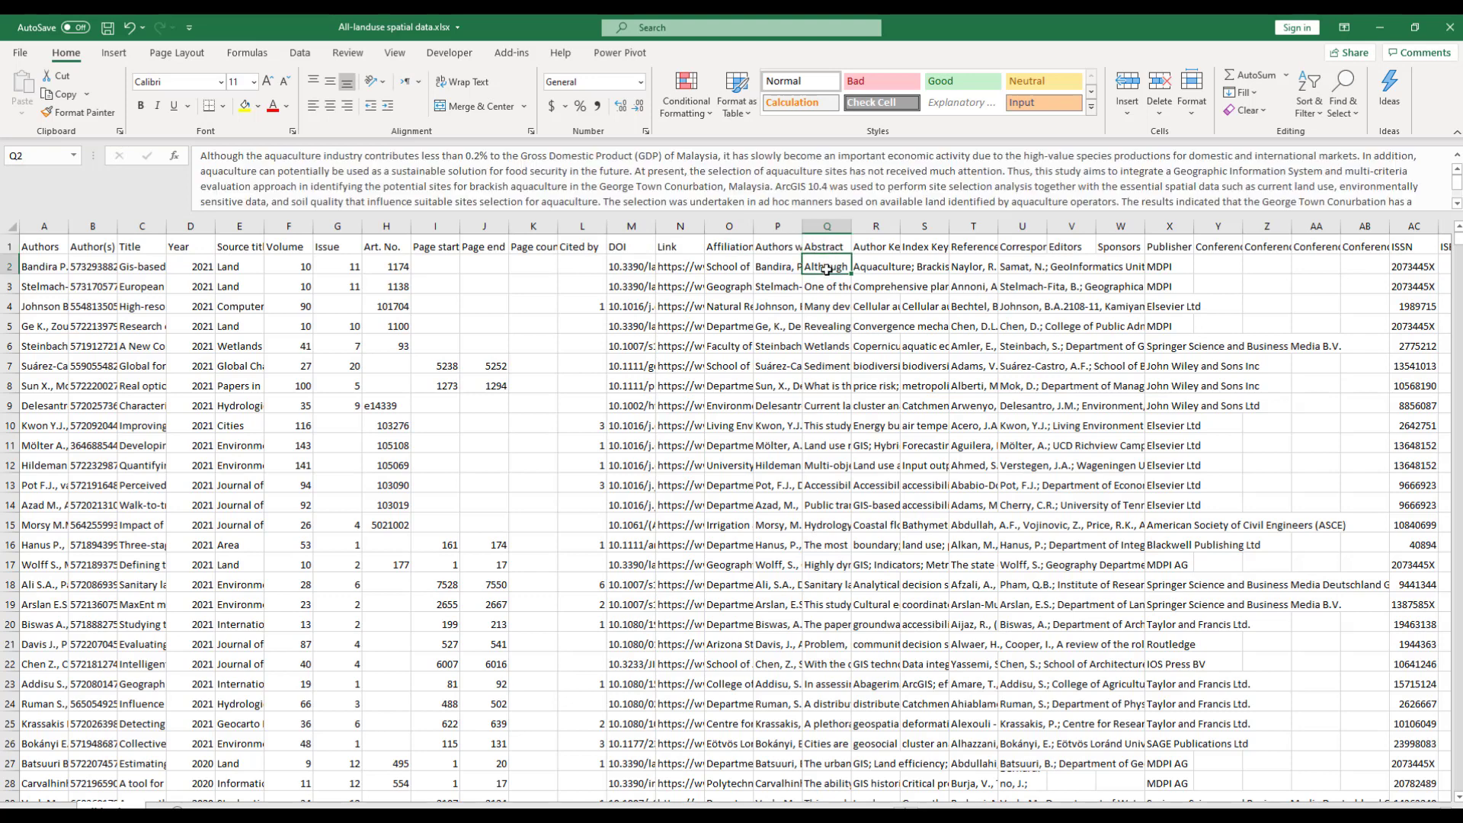
key(Down)
key(Down)
key(Down)
key(Down)
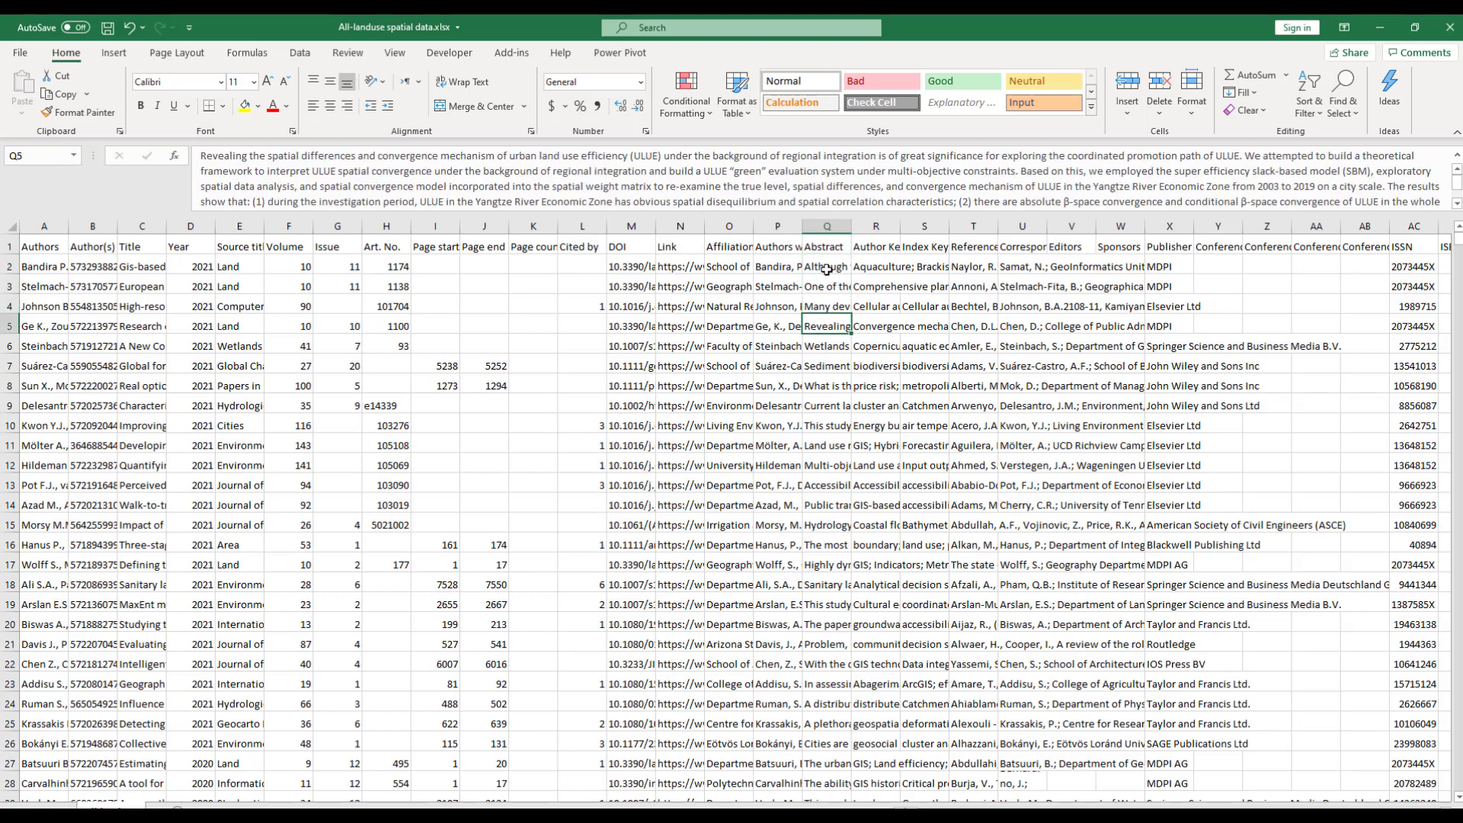
key(Down)
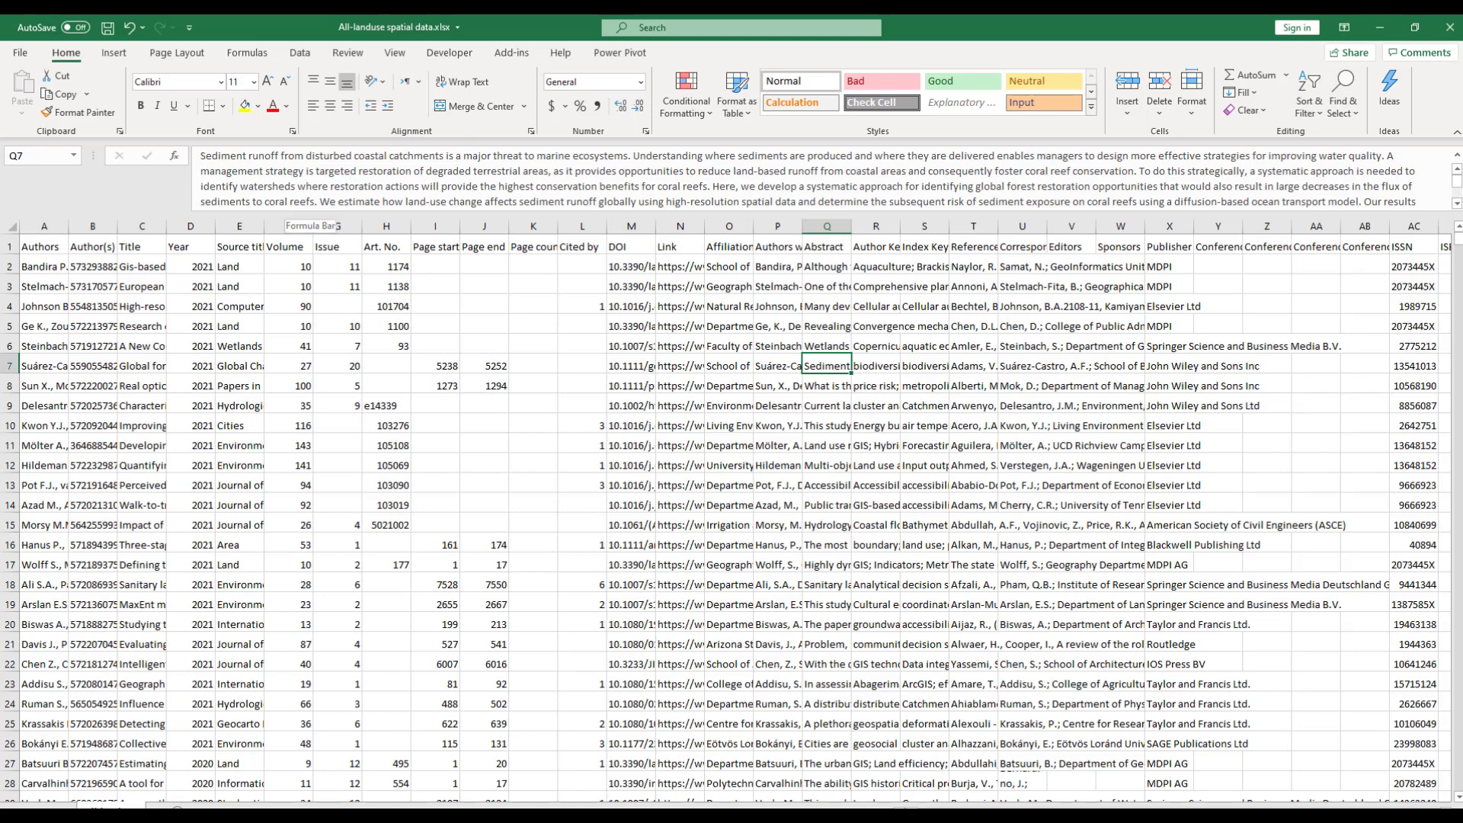
click(152, 268)
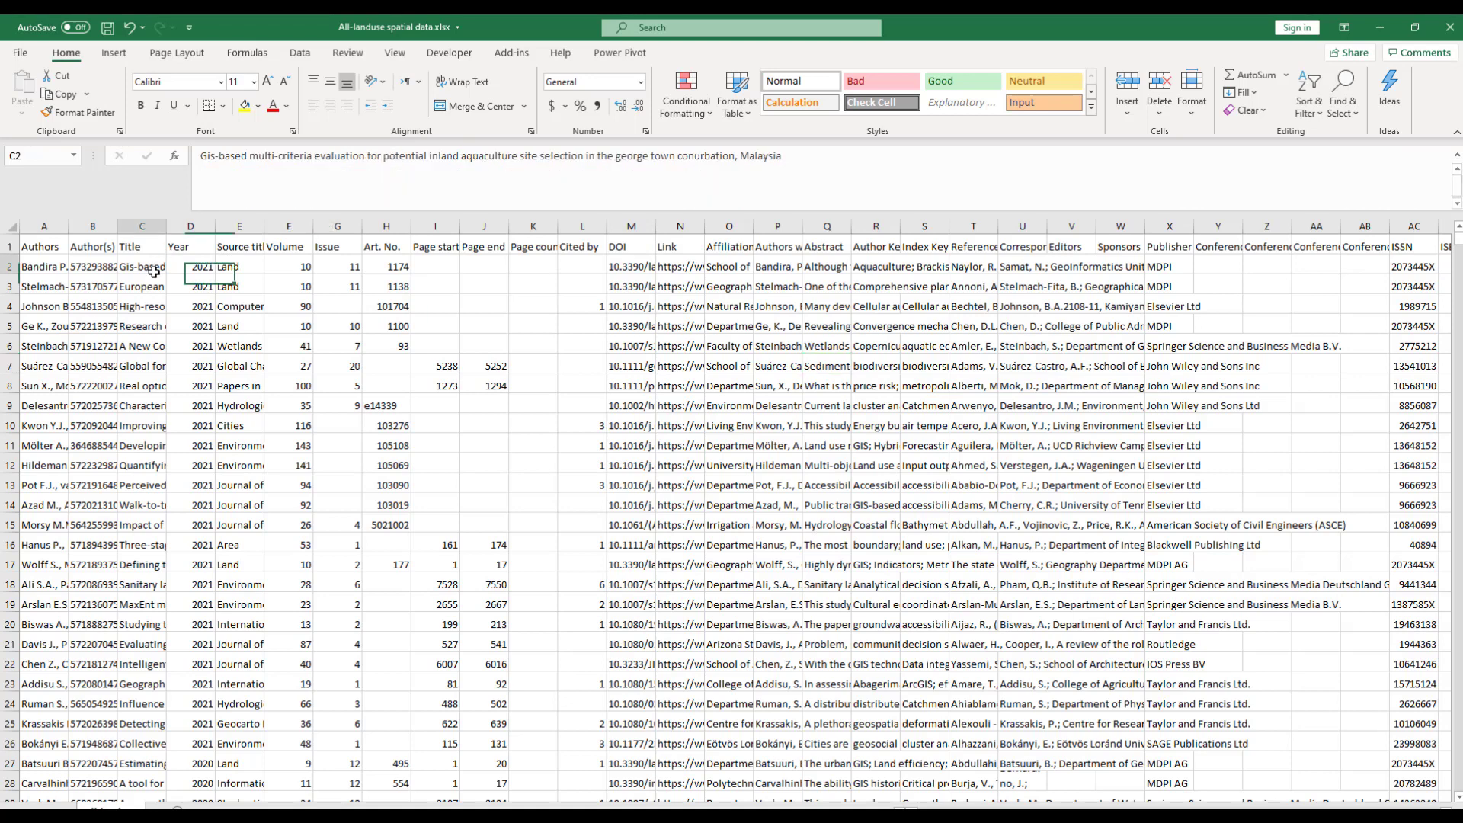
Turn on filtering for the header row, starting from the Authors header in A1.
key(ctrl+Home)
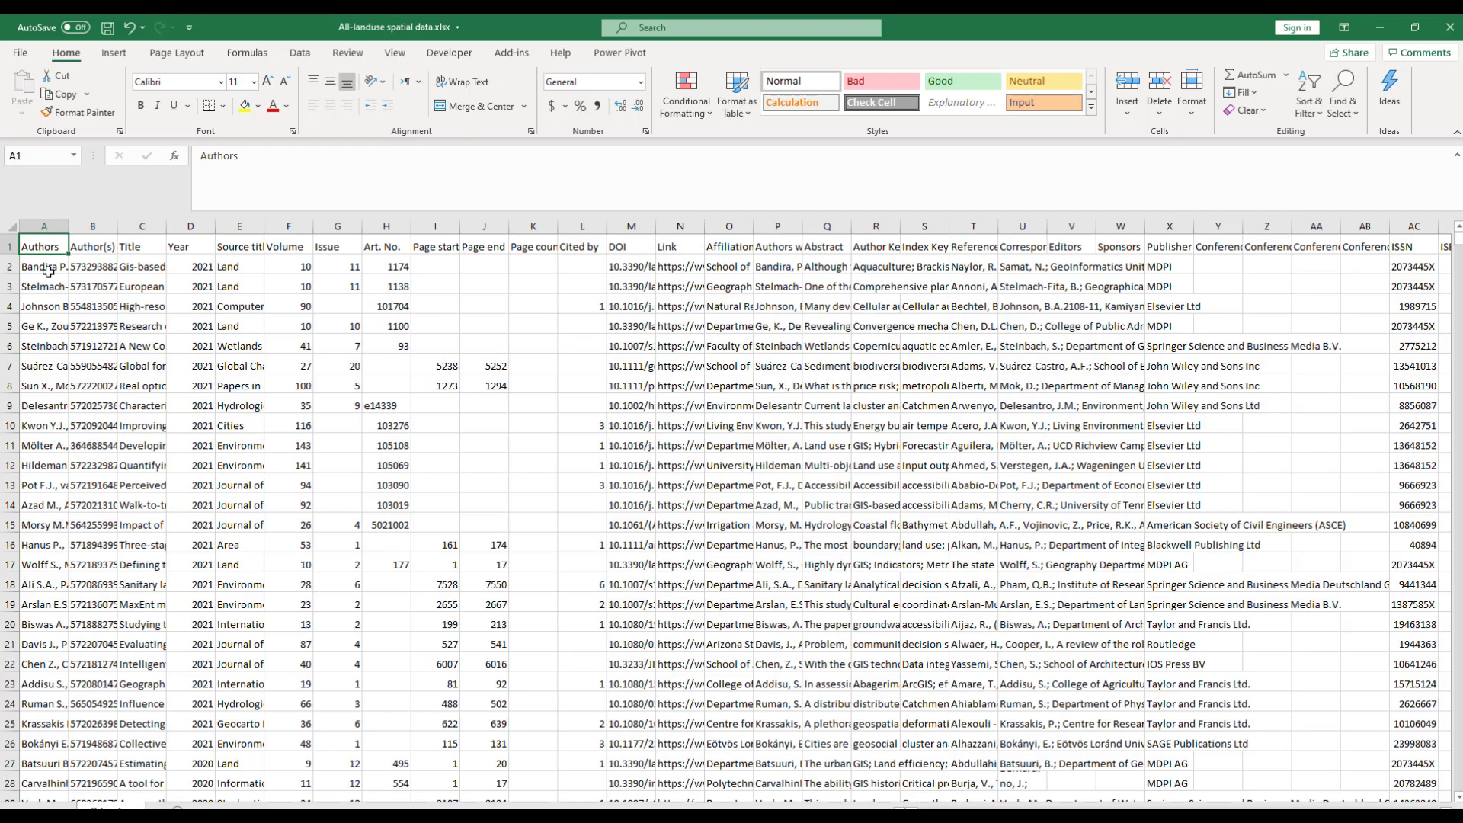
click(48, 272)
click(50, 247)
click(1299, 105)
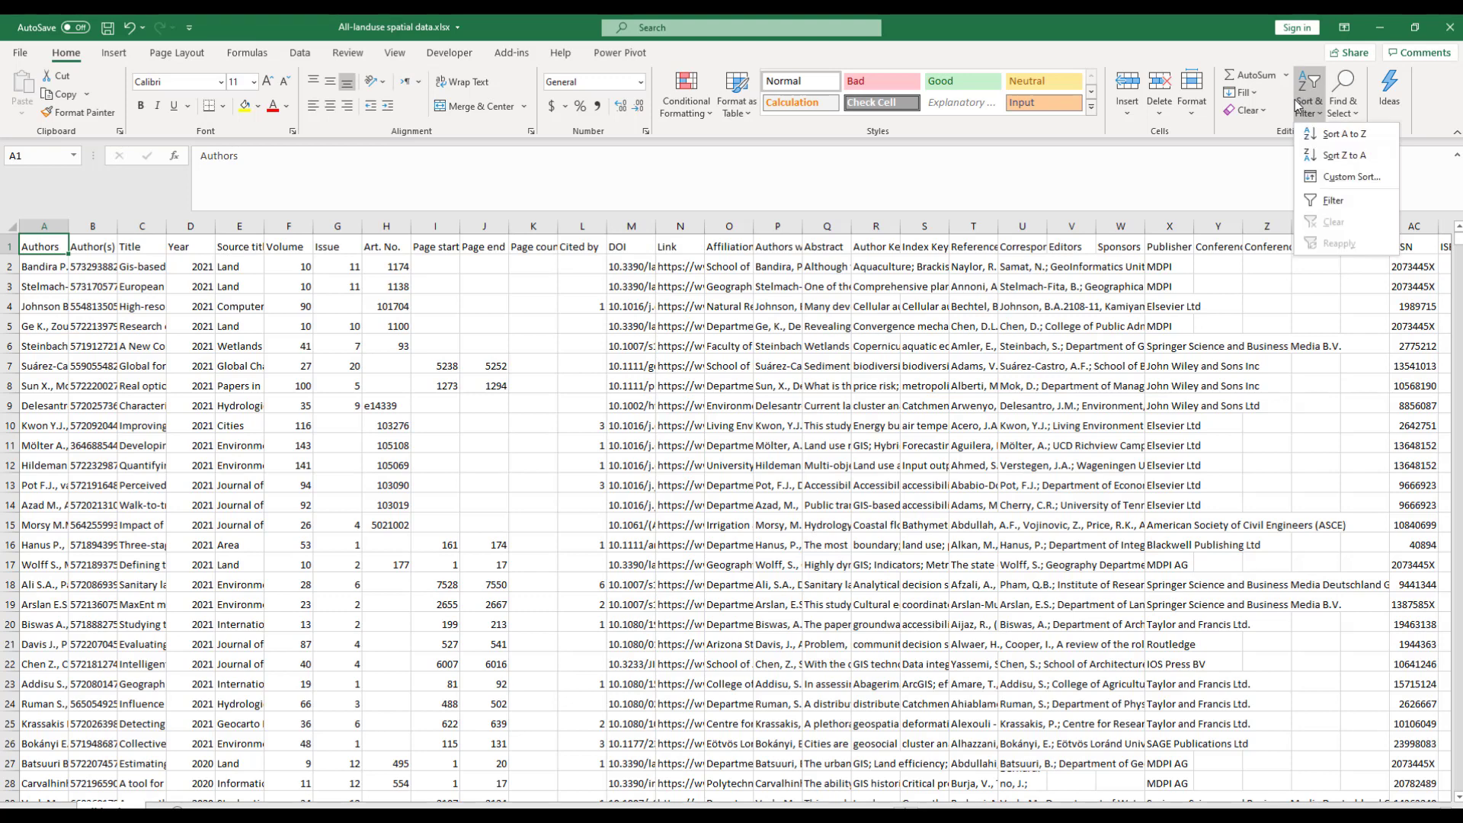
click(1332, 201)
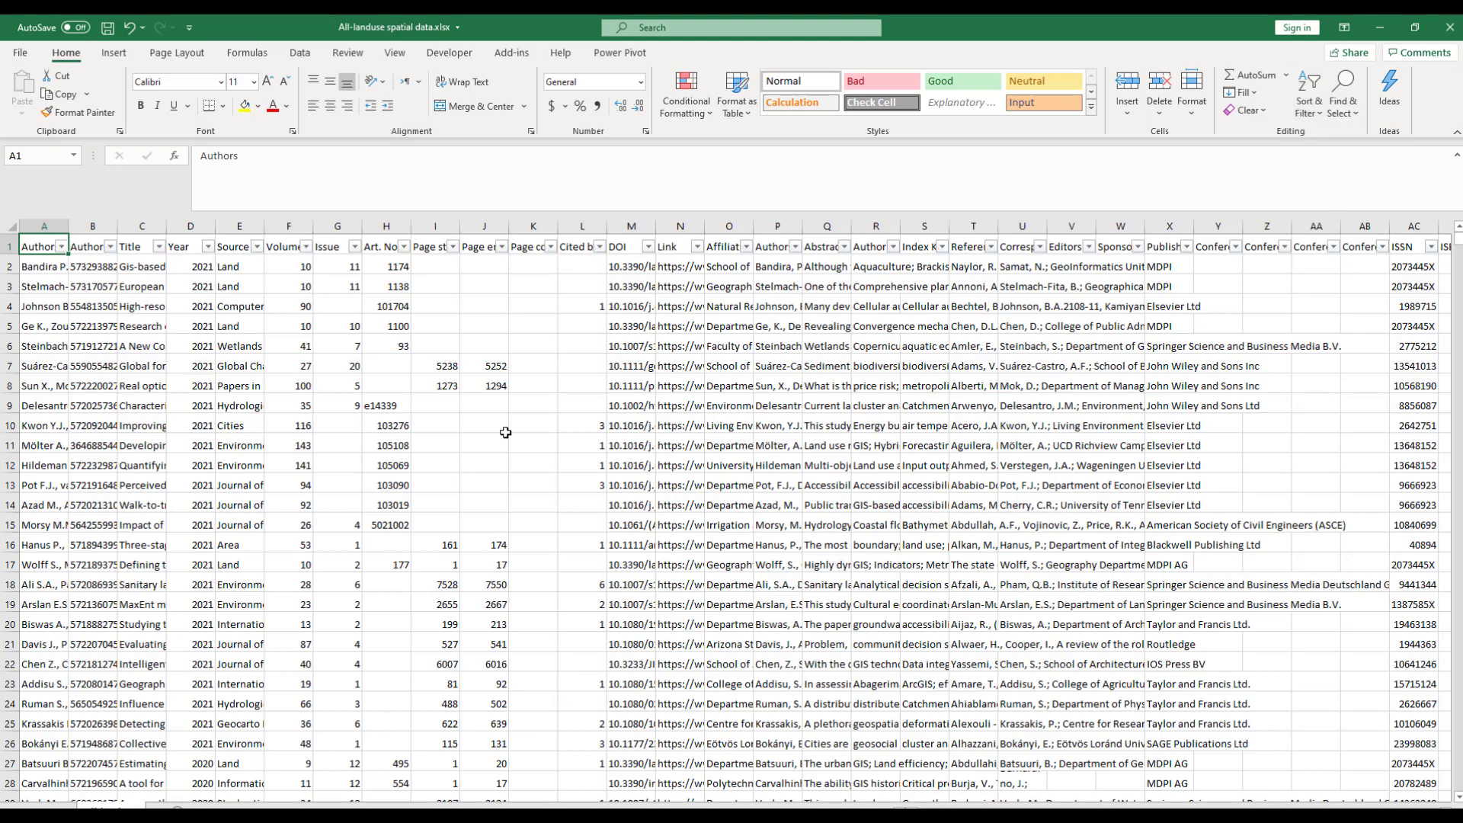
Filter the Authors column to only the malformed entries: "(Oryctolagus cuniculus algirus)", ".", the one starting with "953-1972", and (Blanks).
click(61, 246)
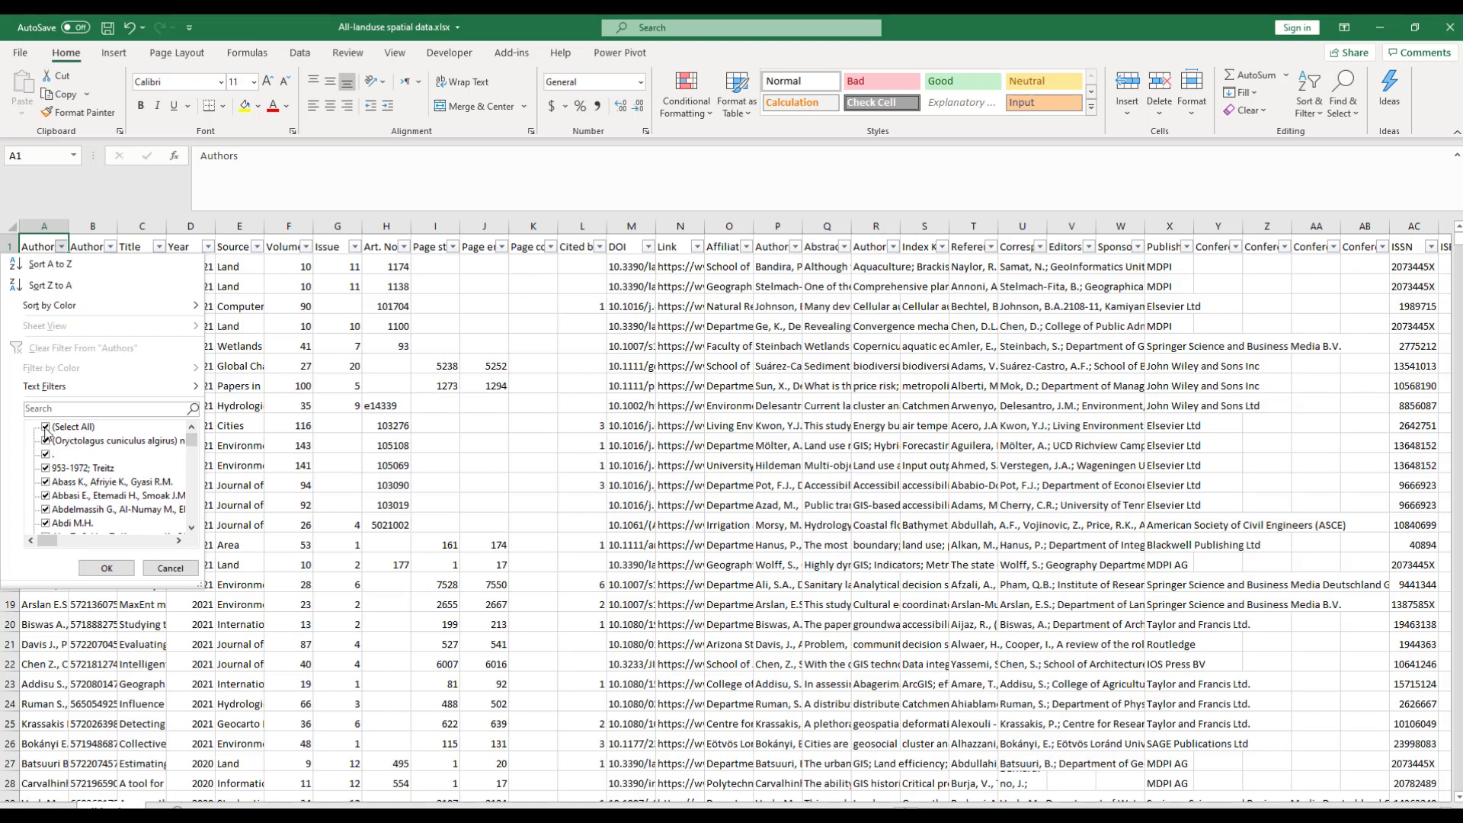
click(46, 428)
click(46, 442)
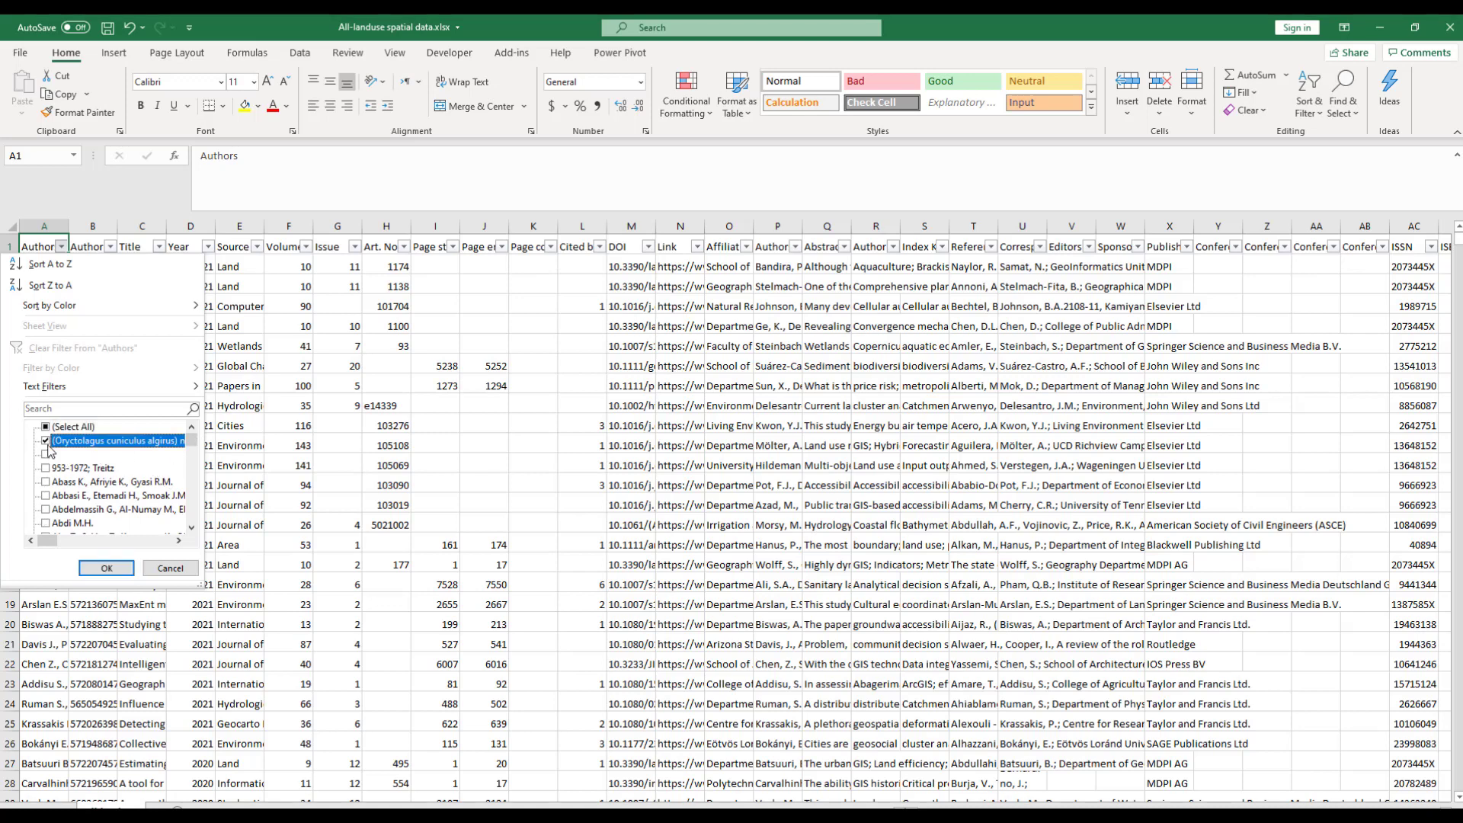
click(46, 454)
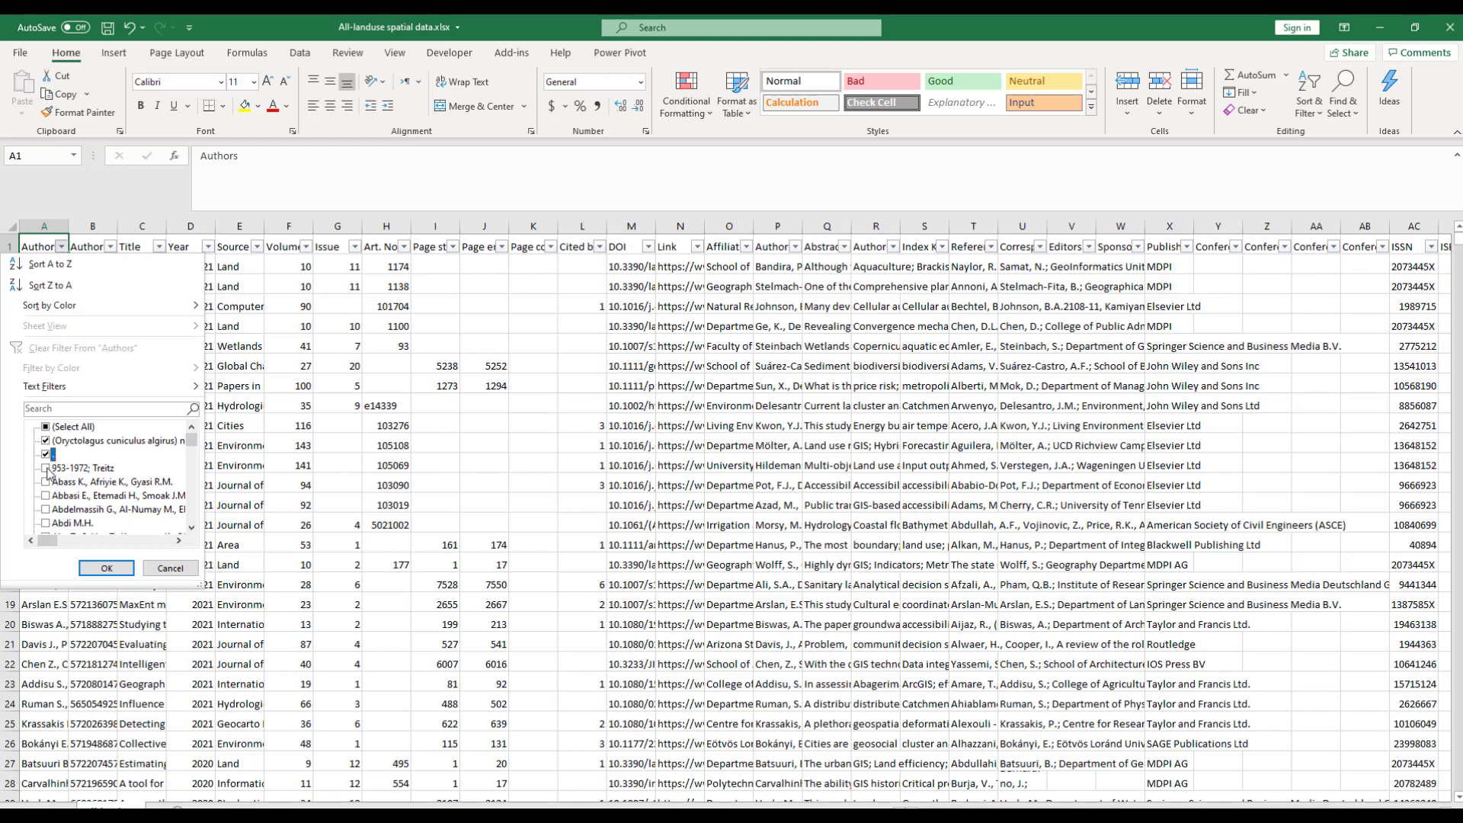
click(47, 469)
drag(192, 442, 192, 524)
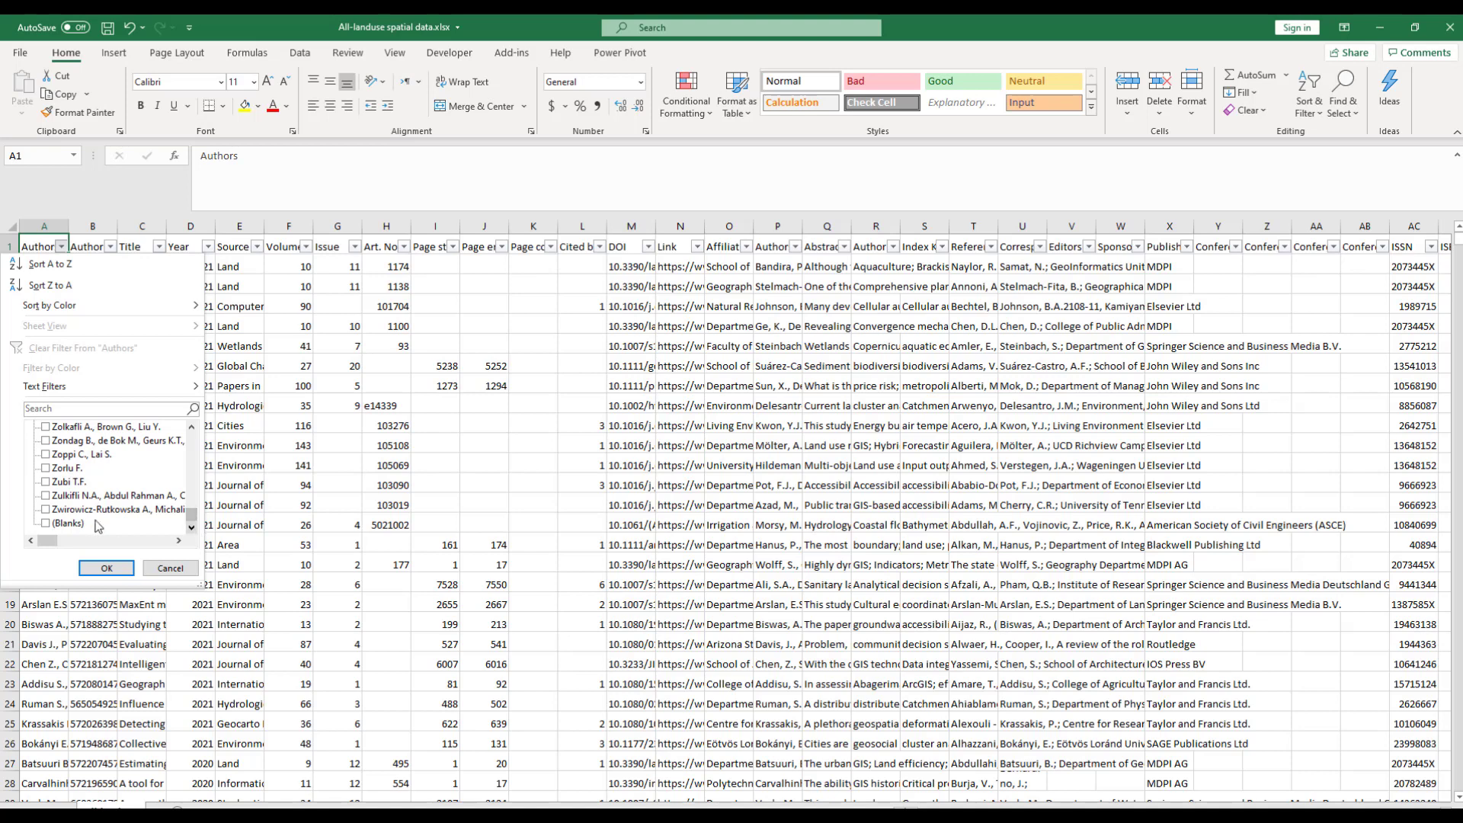
click(46, 524)
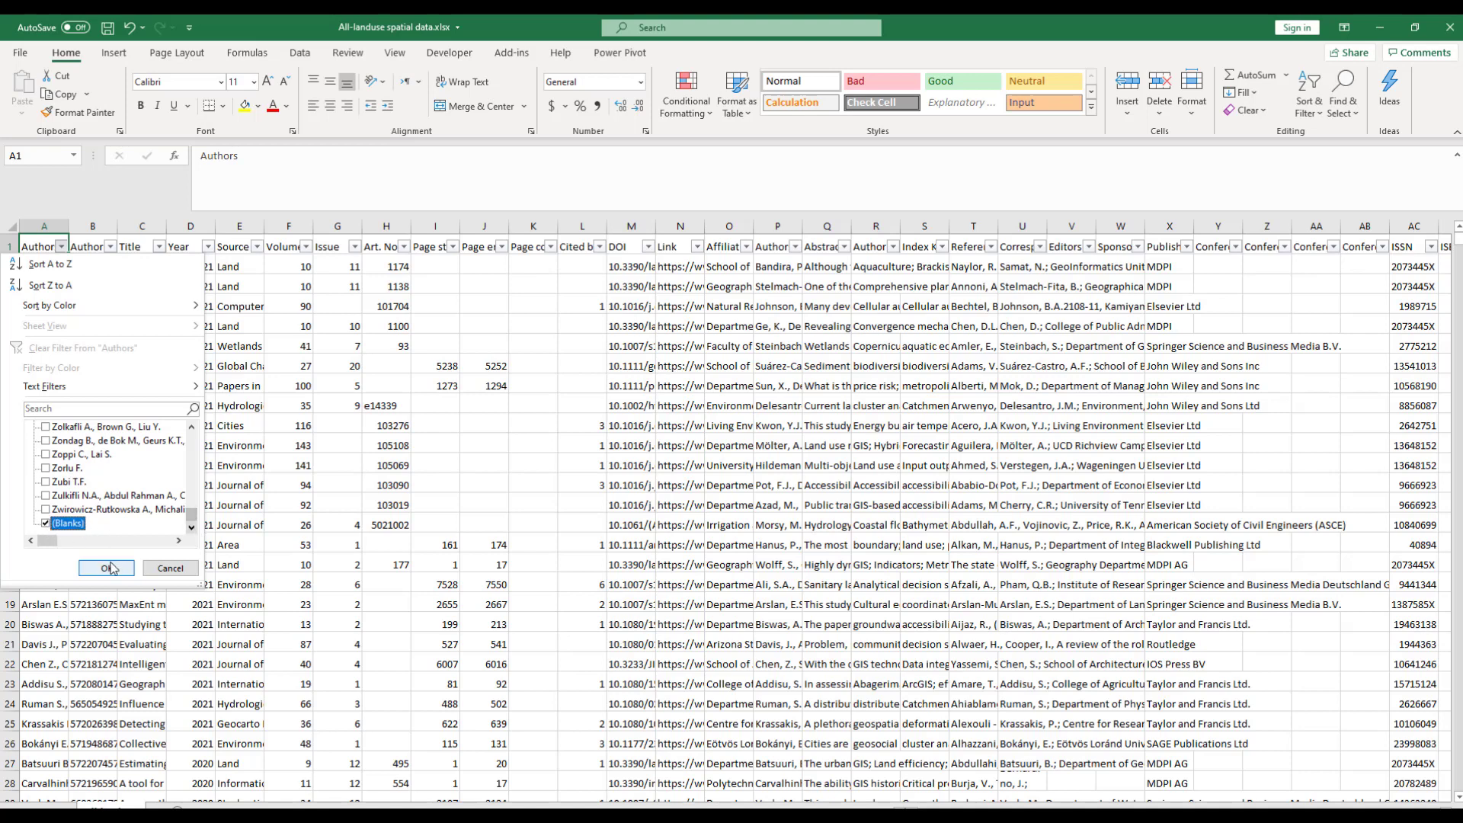
click(107, 567)
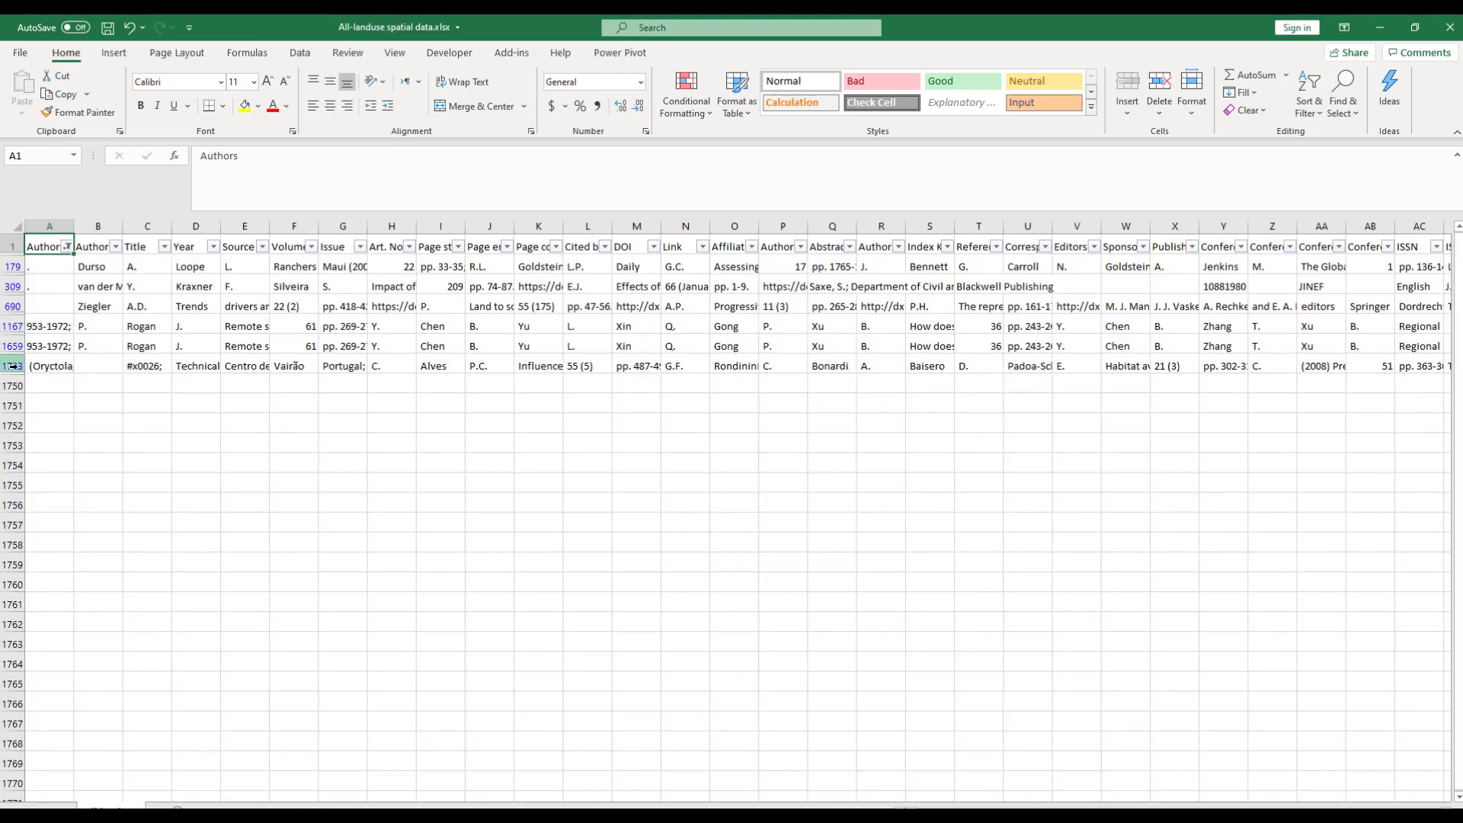
Delete all the filtered rows with invalid or blank authors, from row 179 through row 1723.
drag(13, 366, 4, 263)
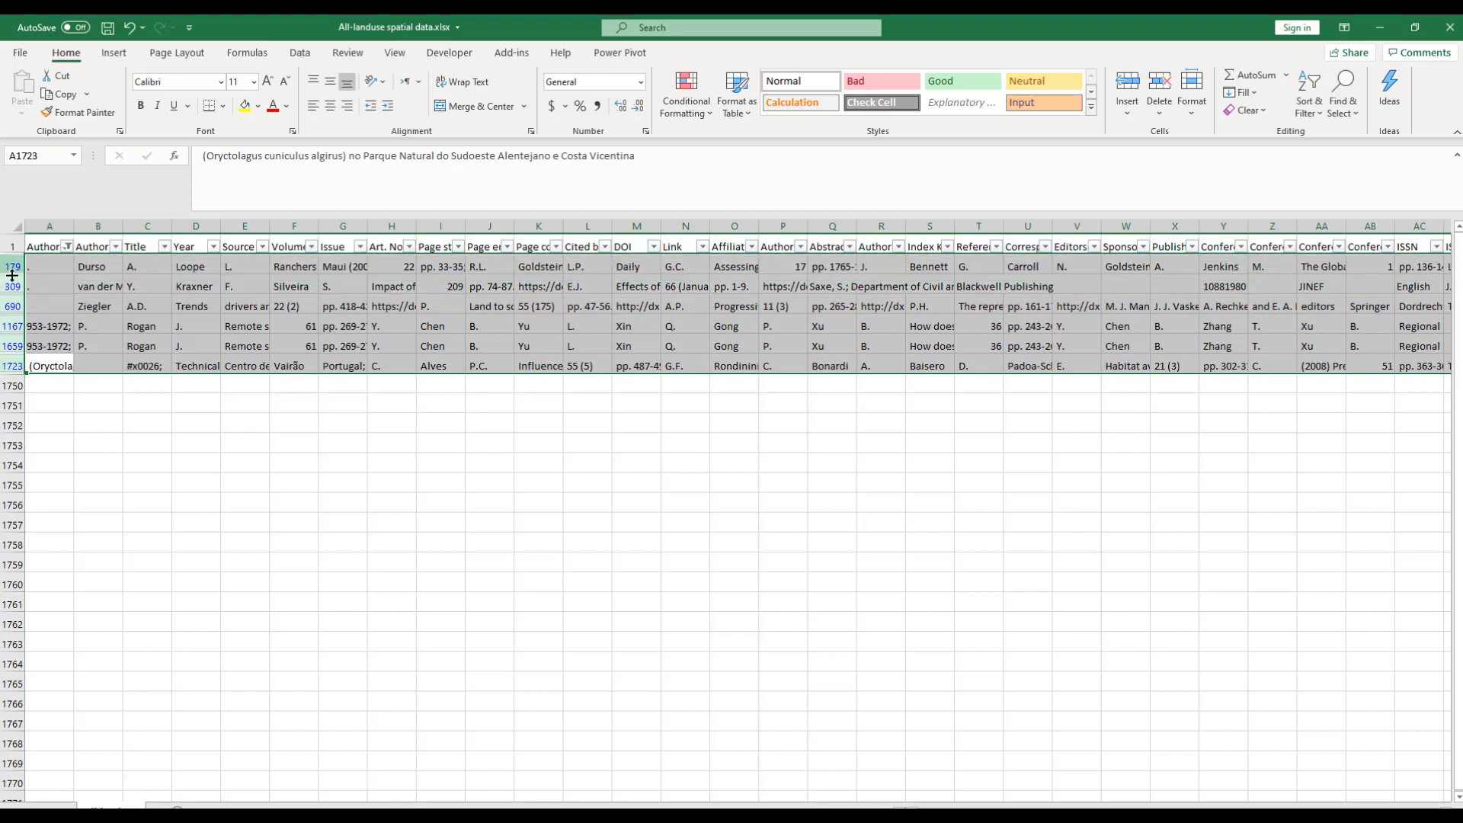
right_click(14, 326)
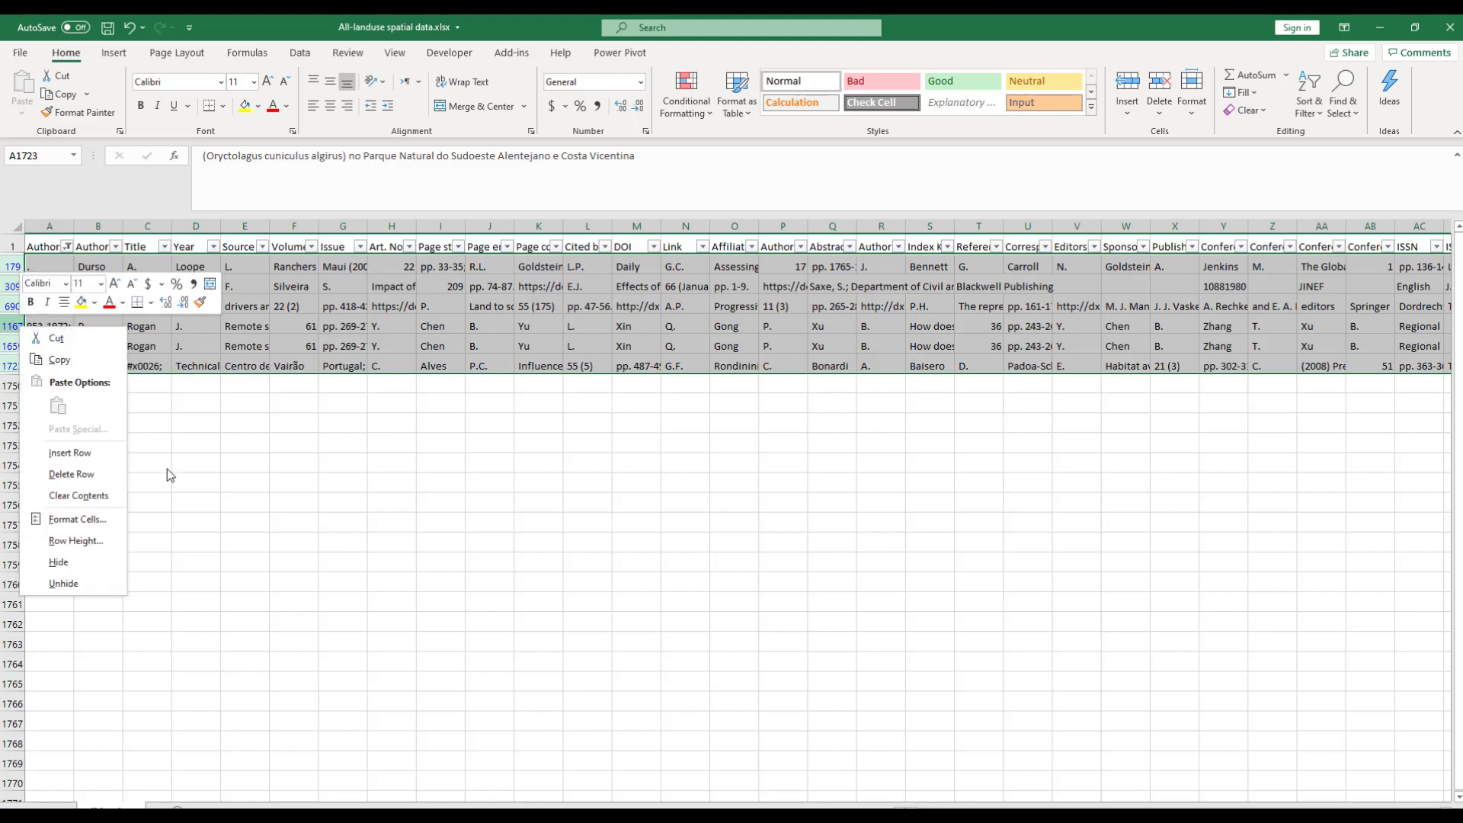
click(108, 476)
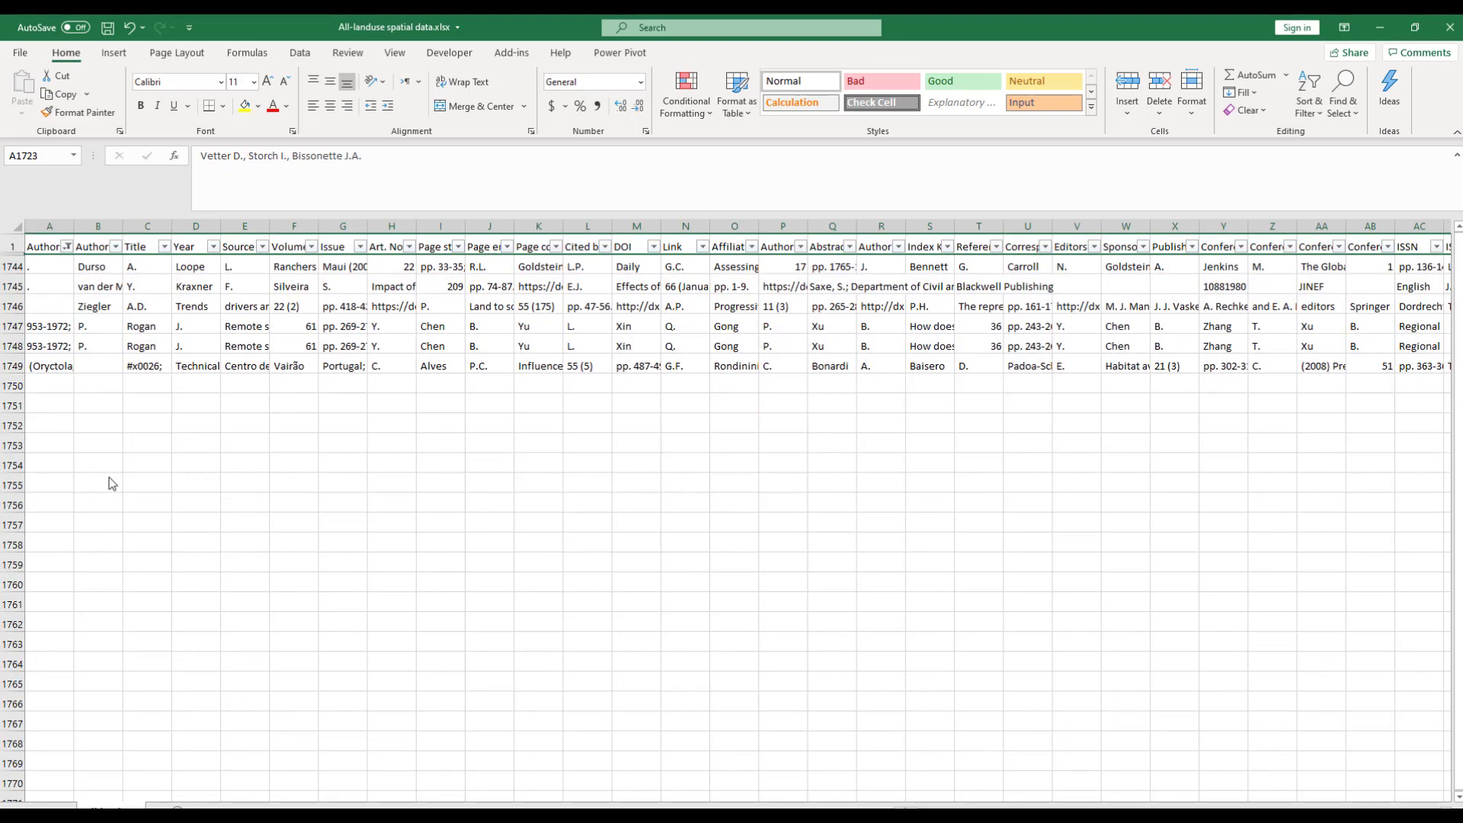
Reselect all values in the Authors filter to show the complete list of records again.
click(68, 247)
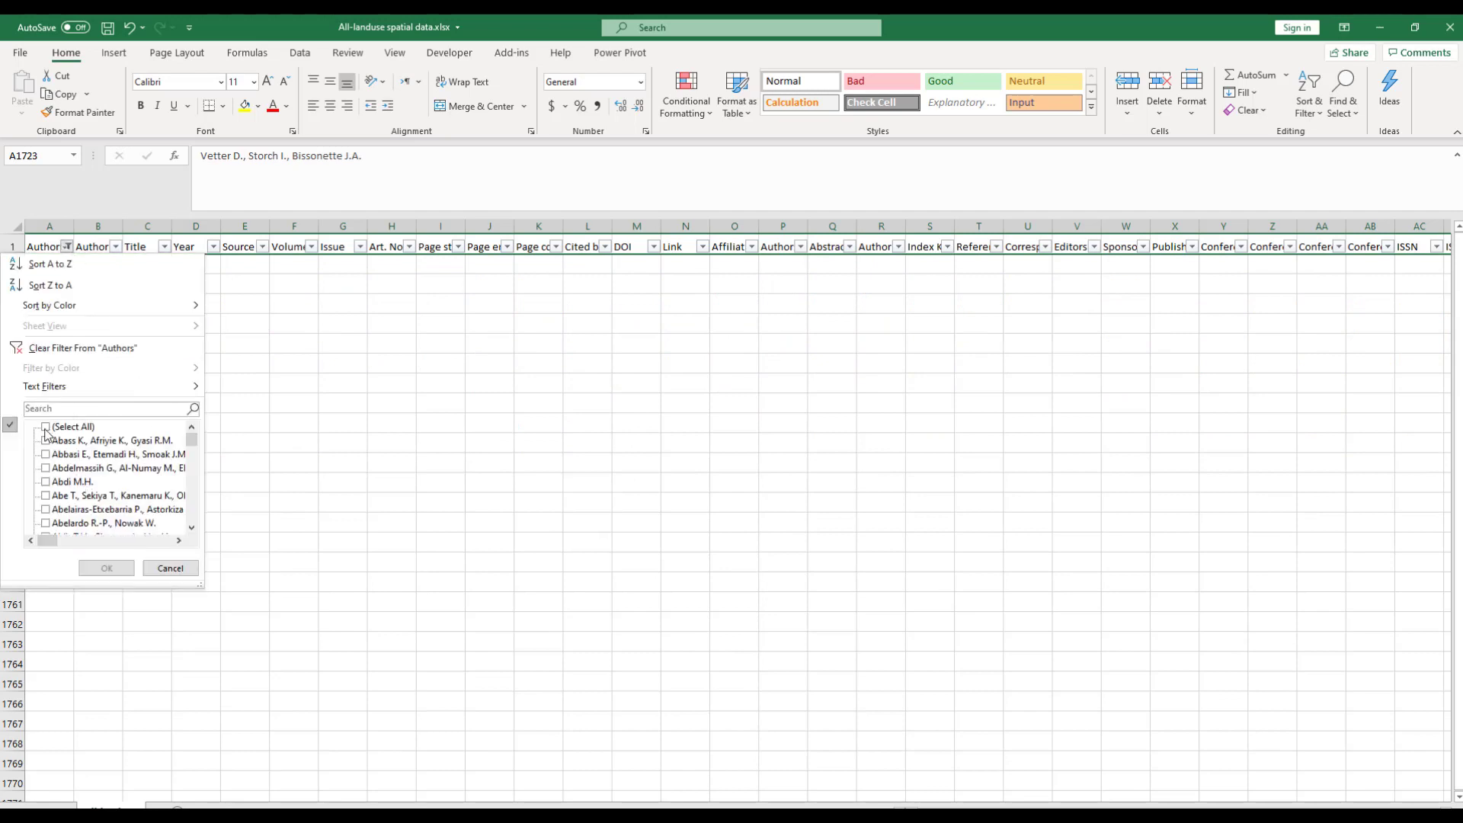
click(45, 429)
click(45, 427)
click(106, 569)
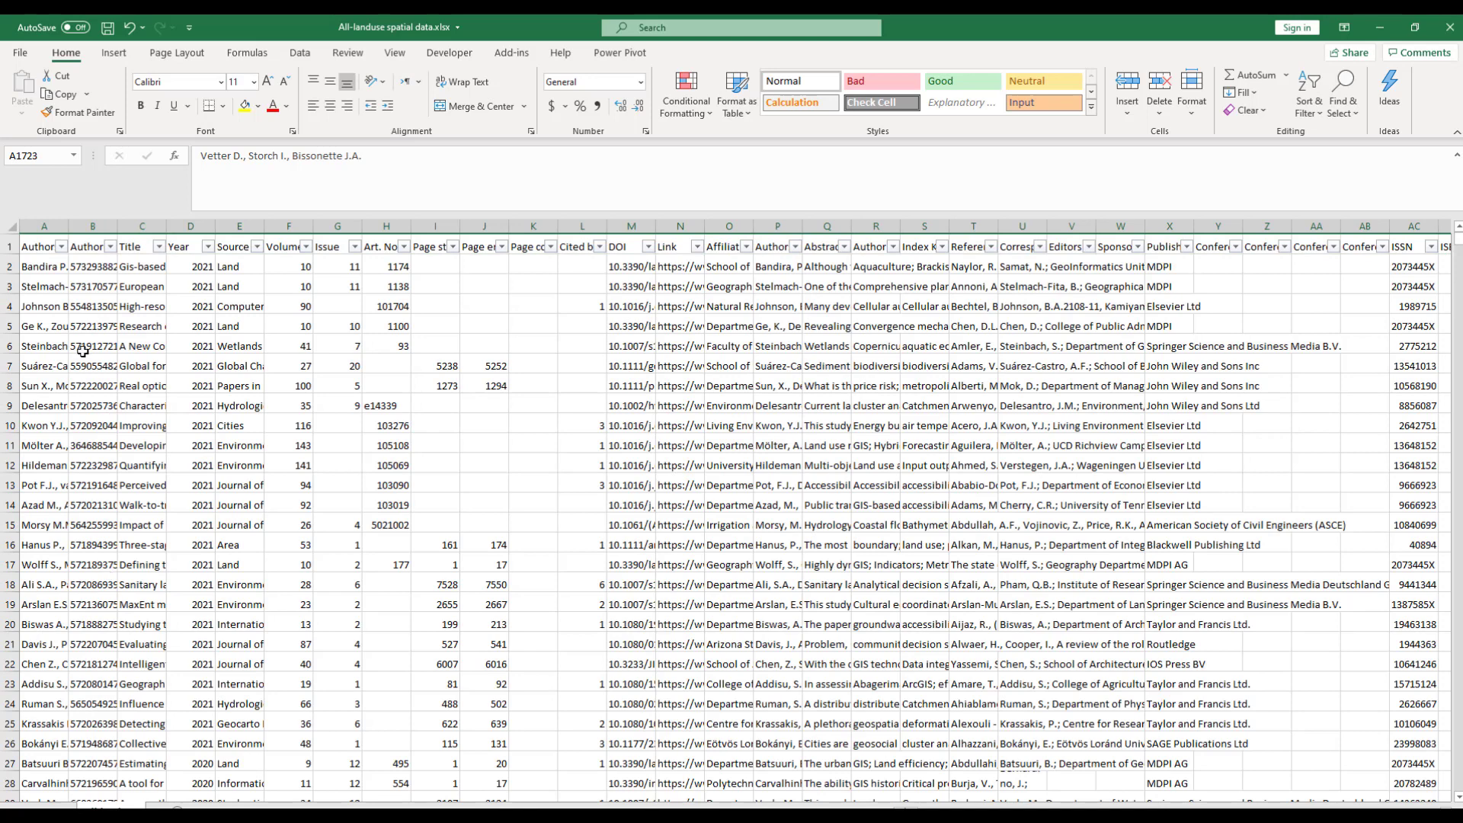
Check the Title column's filter values for blanks by searching "blan", and close the filter without applying it.
click(159, 247)
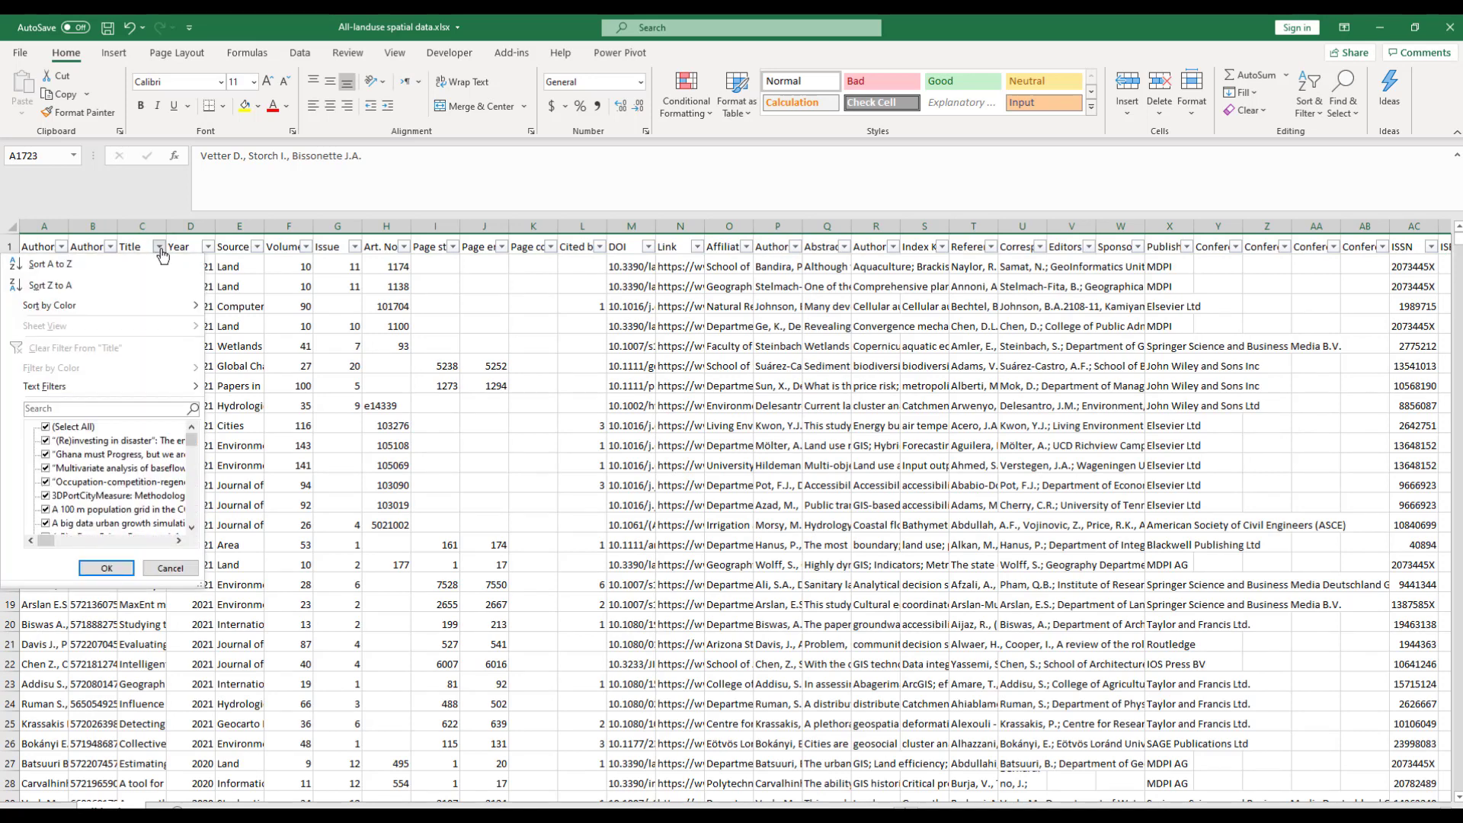
click(46, 427)
drag(193, 448, 193, 356)
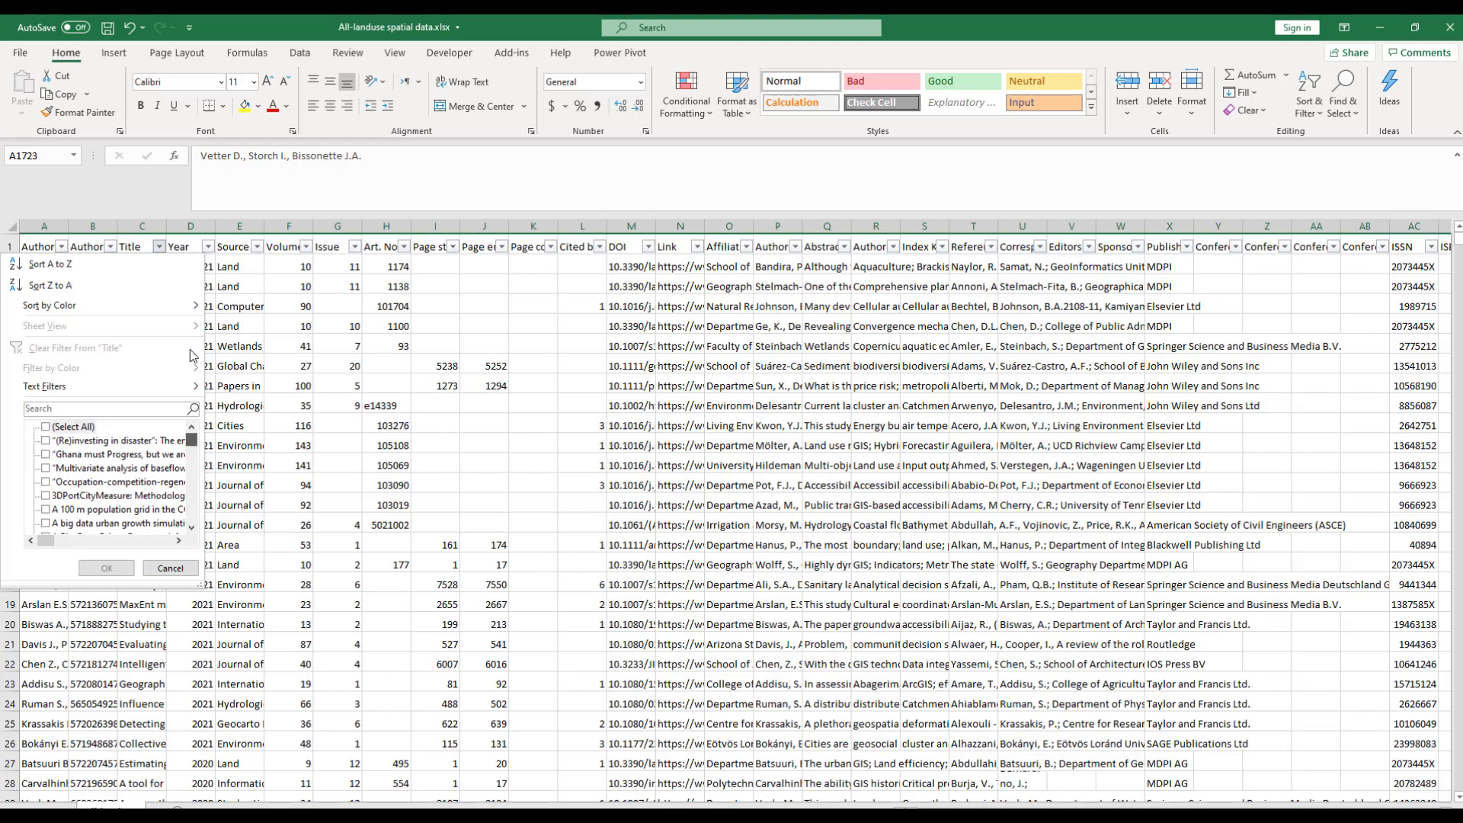
click(45, 427)
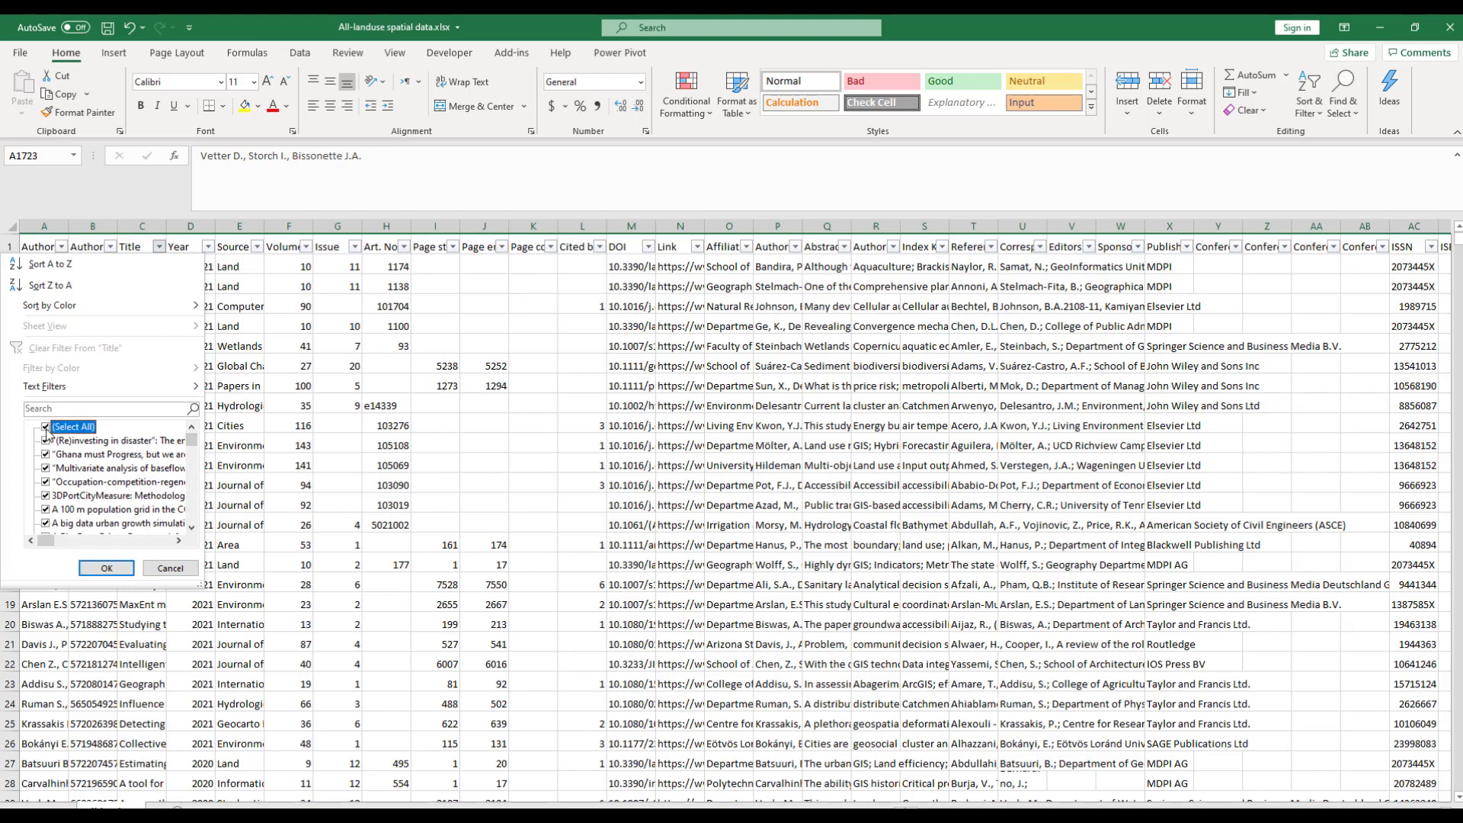
click(70, 409)
text(blan)
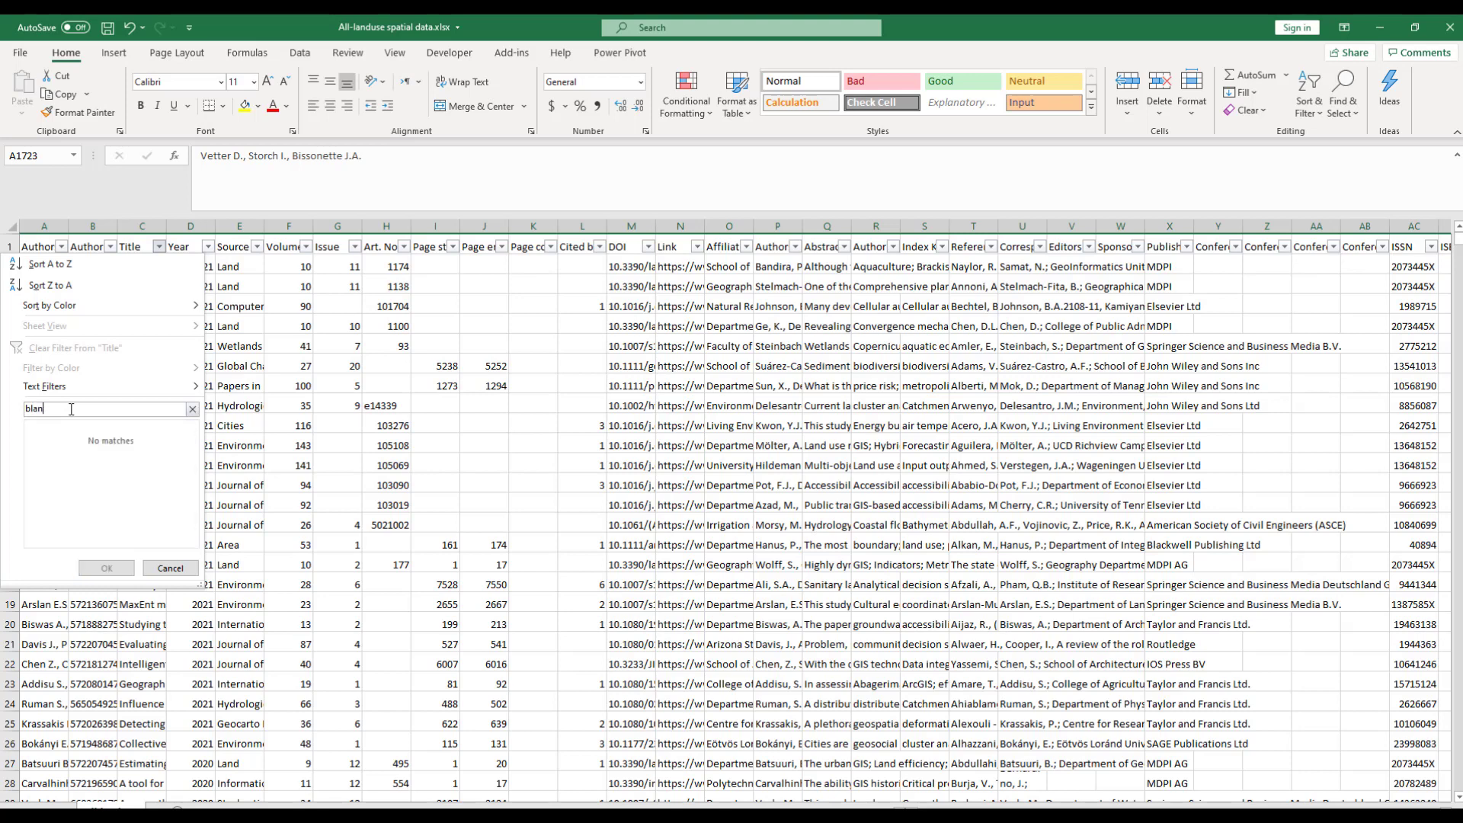
click(179, 570)
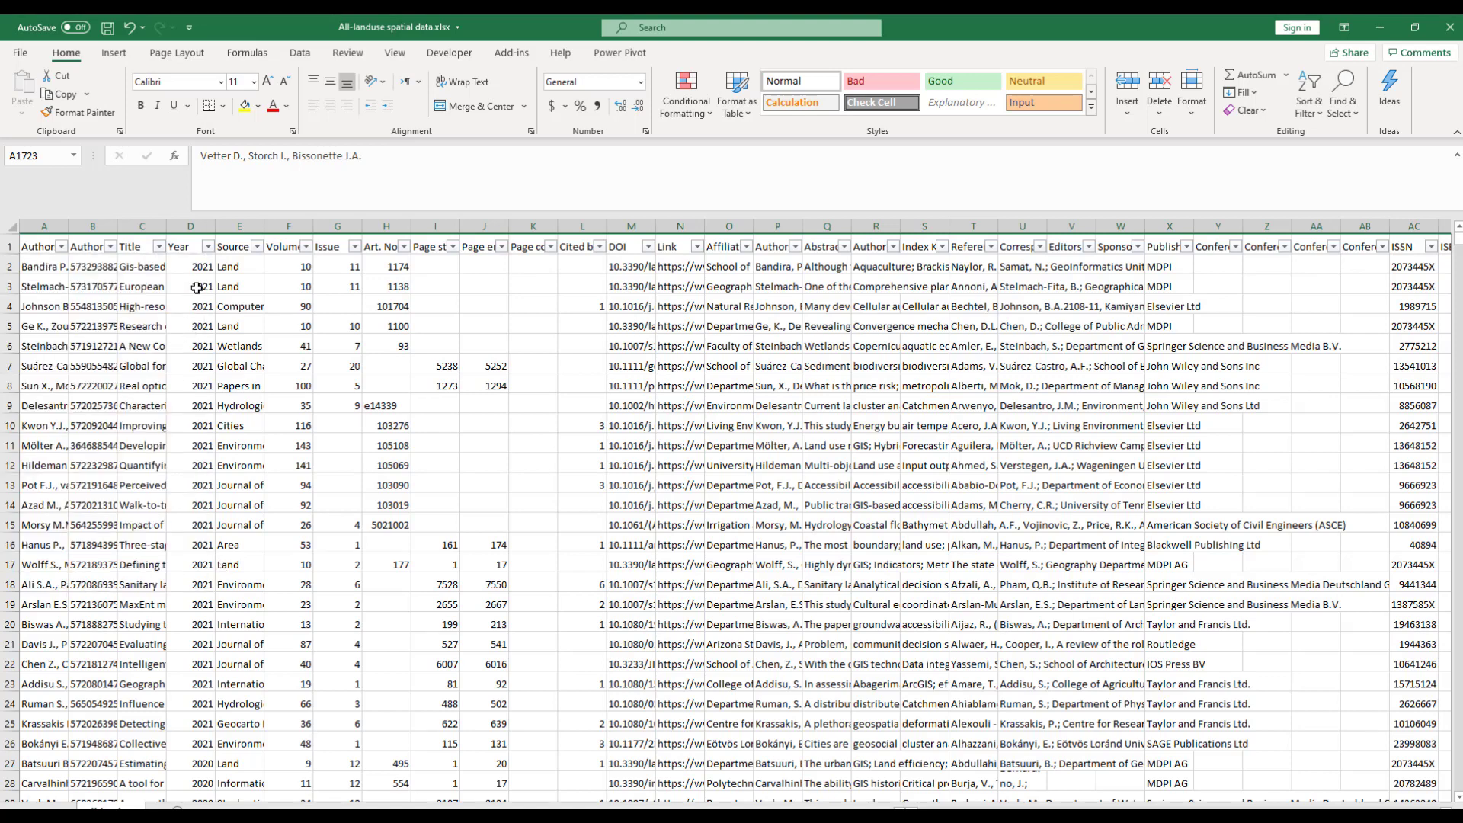
Limit the Year filter's selection to 17 and the non-numeric entries from "V." up through the one just above "Dillon Consulting Limited".
click(208, 247)
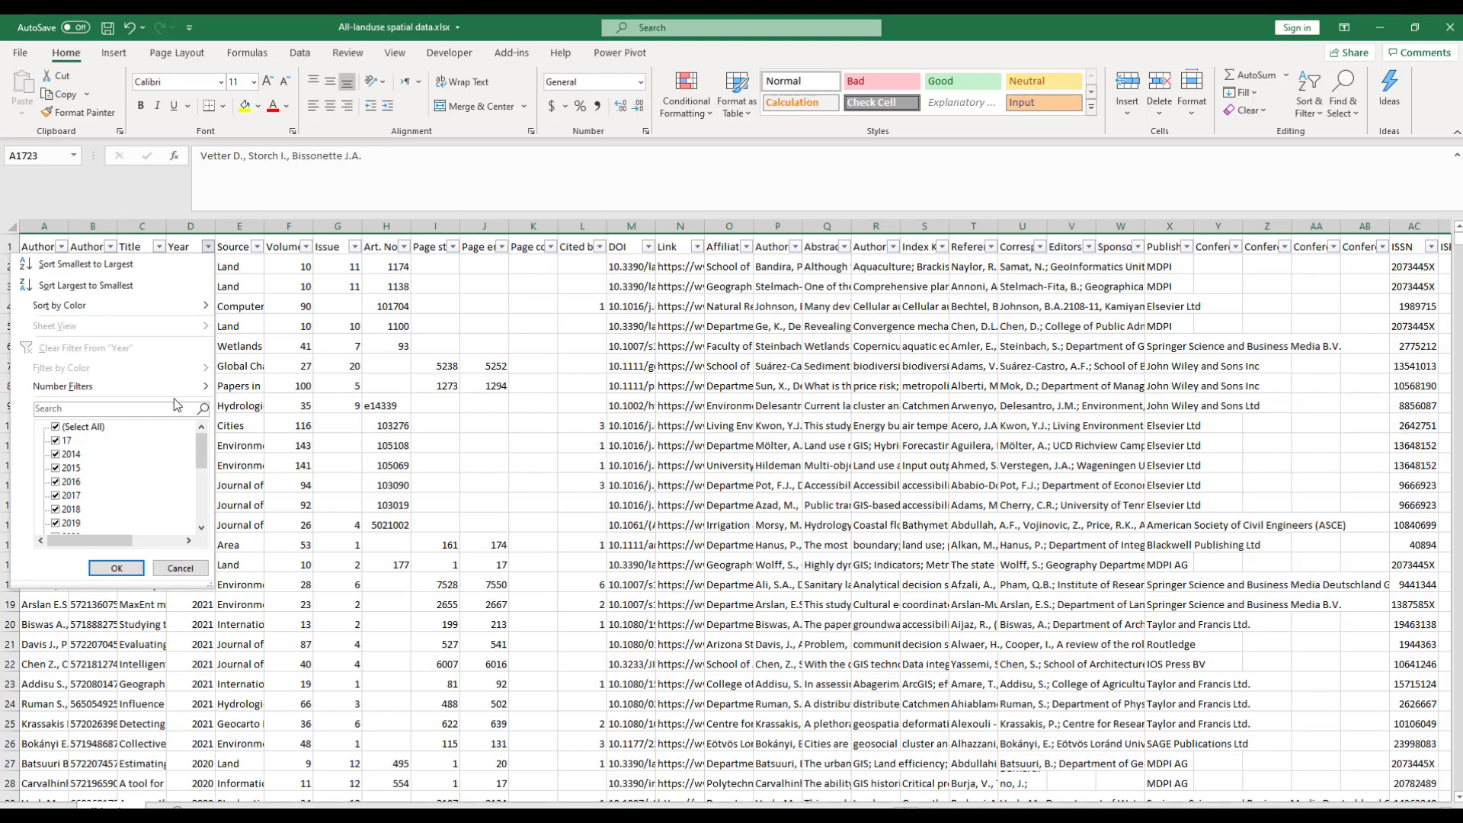
click(55, 428)
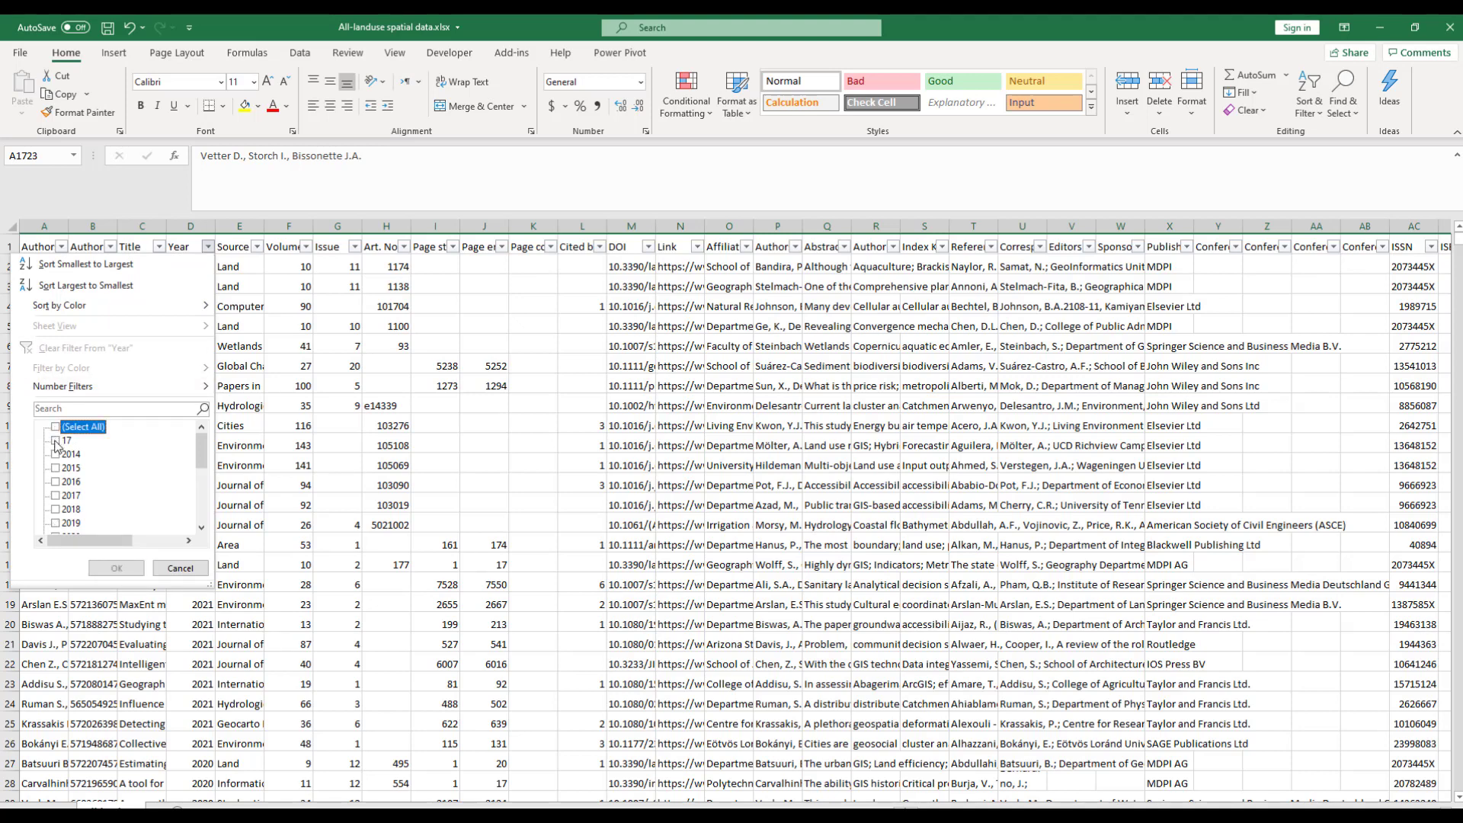
click(55, 441)
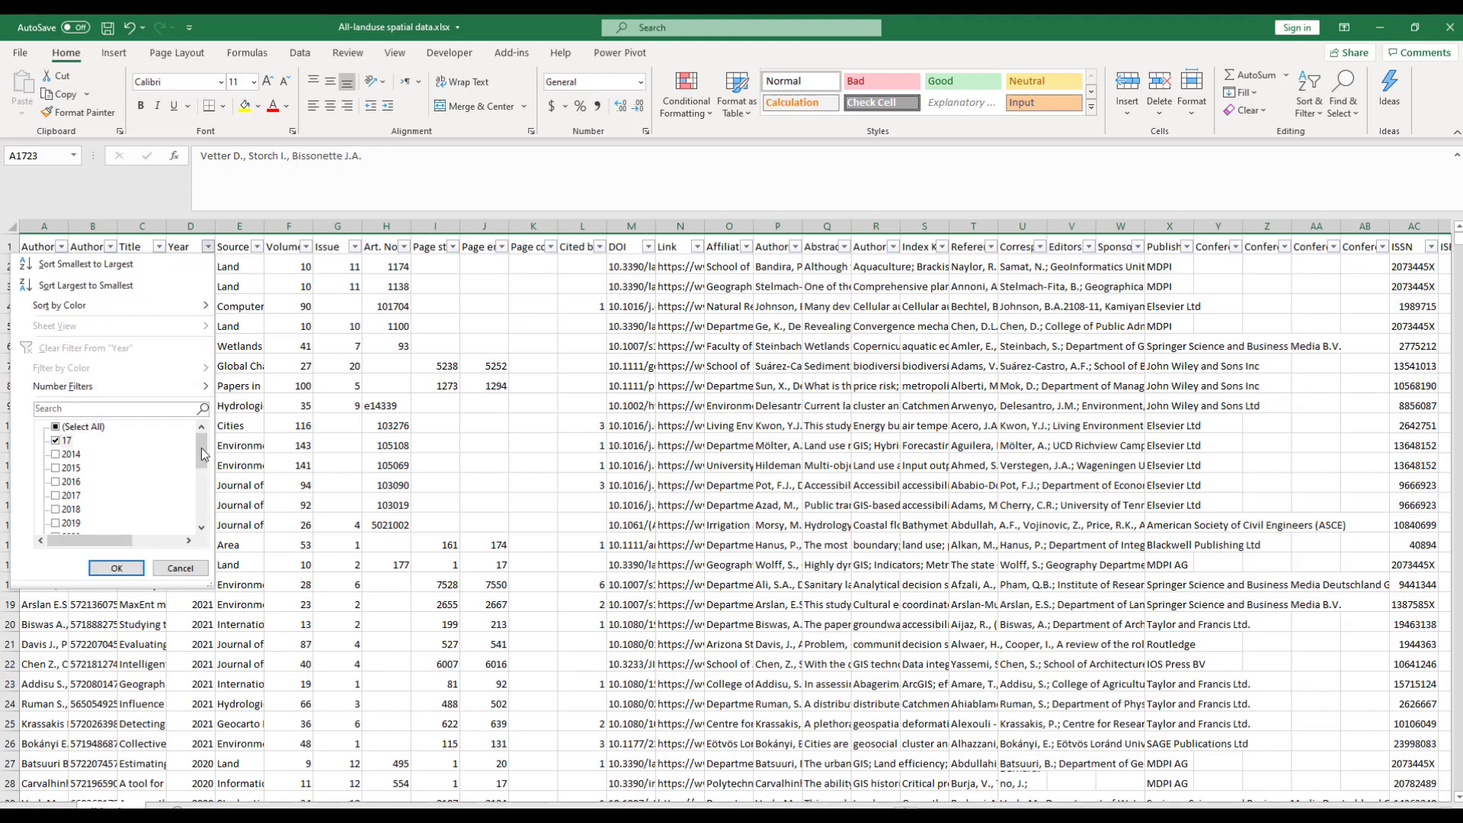
drag(203, 455, 203, 518)
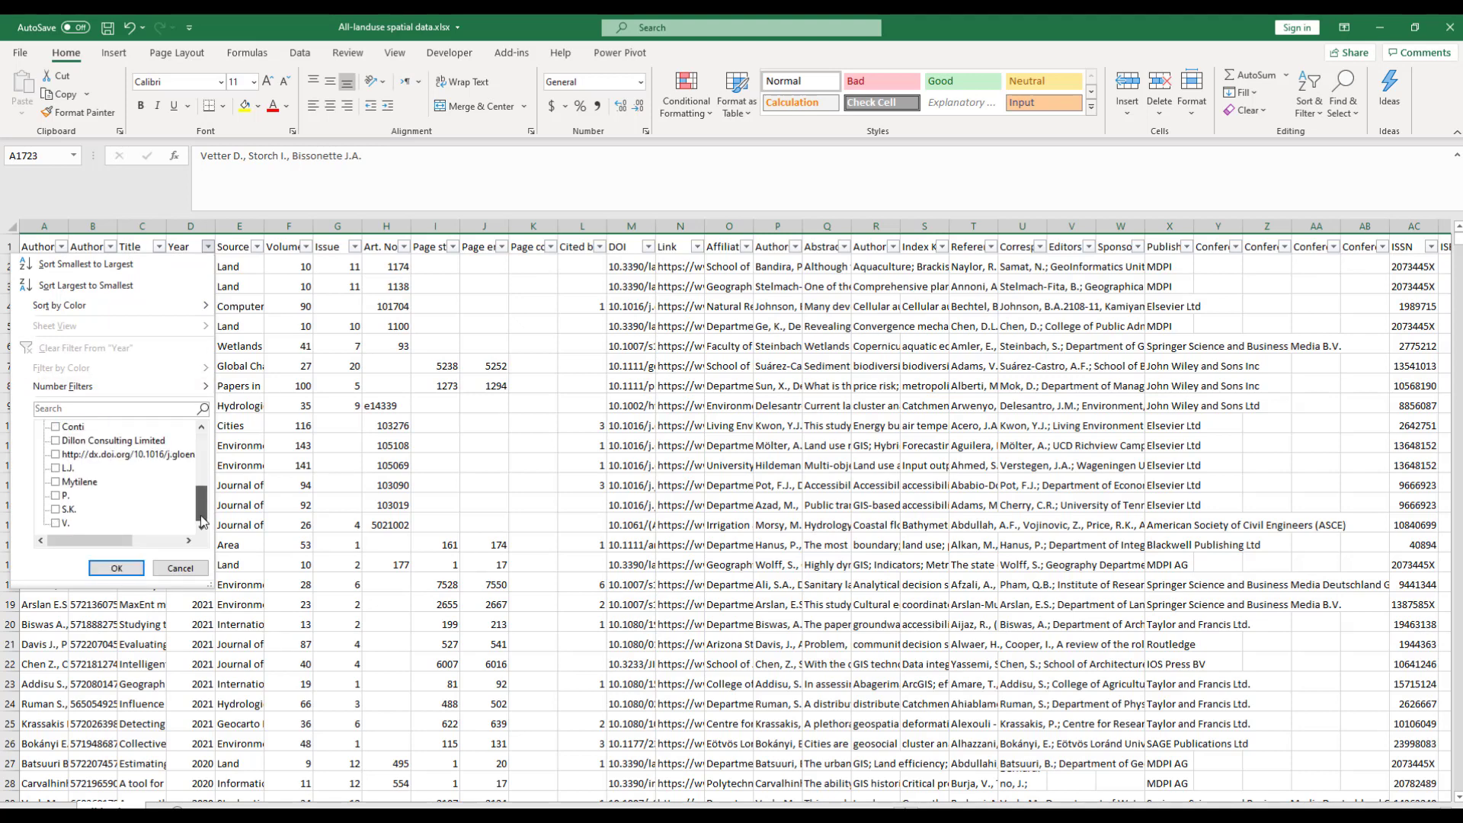
click(57, 523)
click(56, 510)
click(56, 495)
click(57, 484)
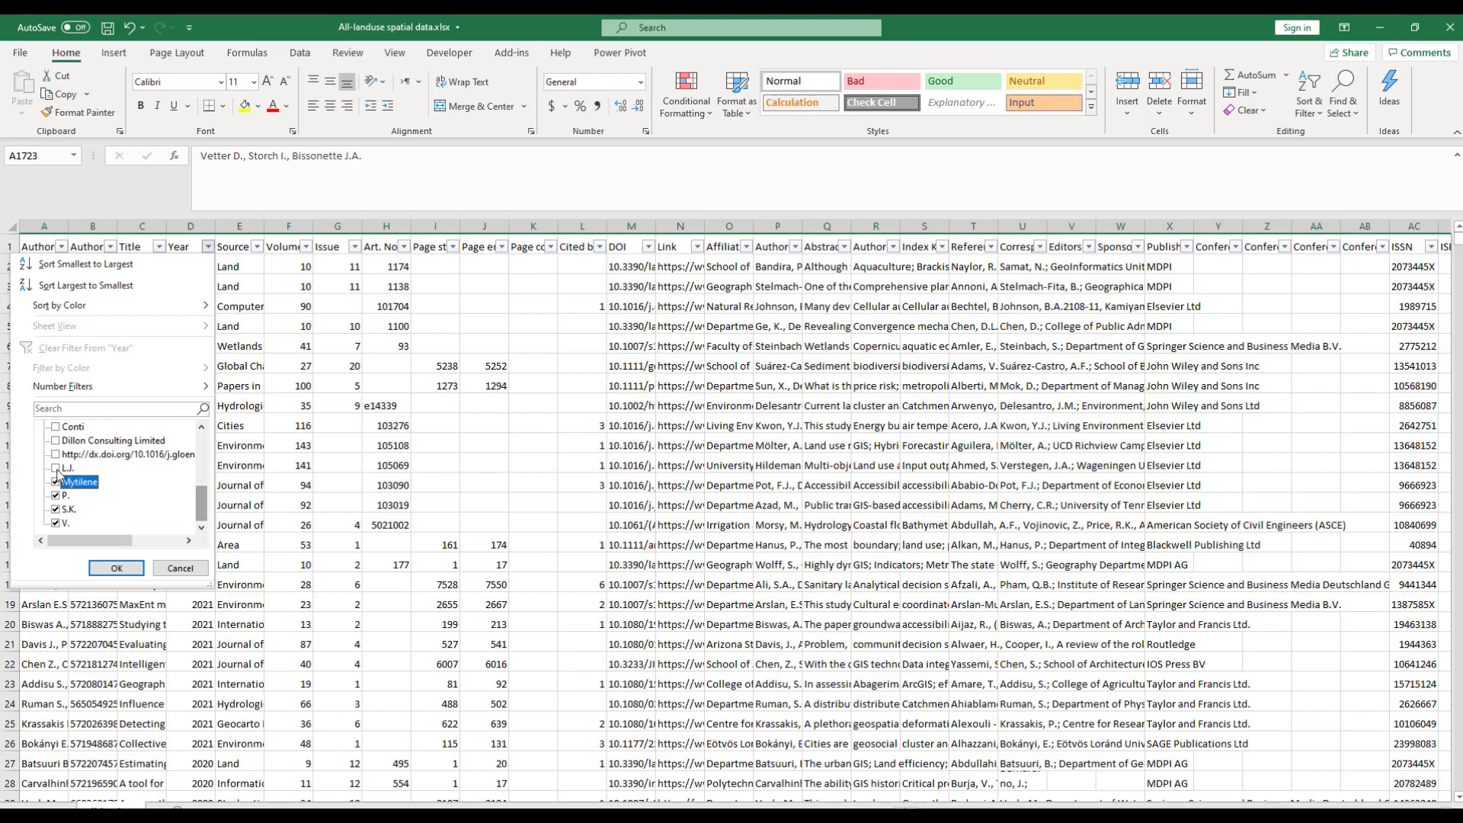
click(56, 468)
click(56, 454)
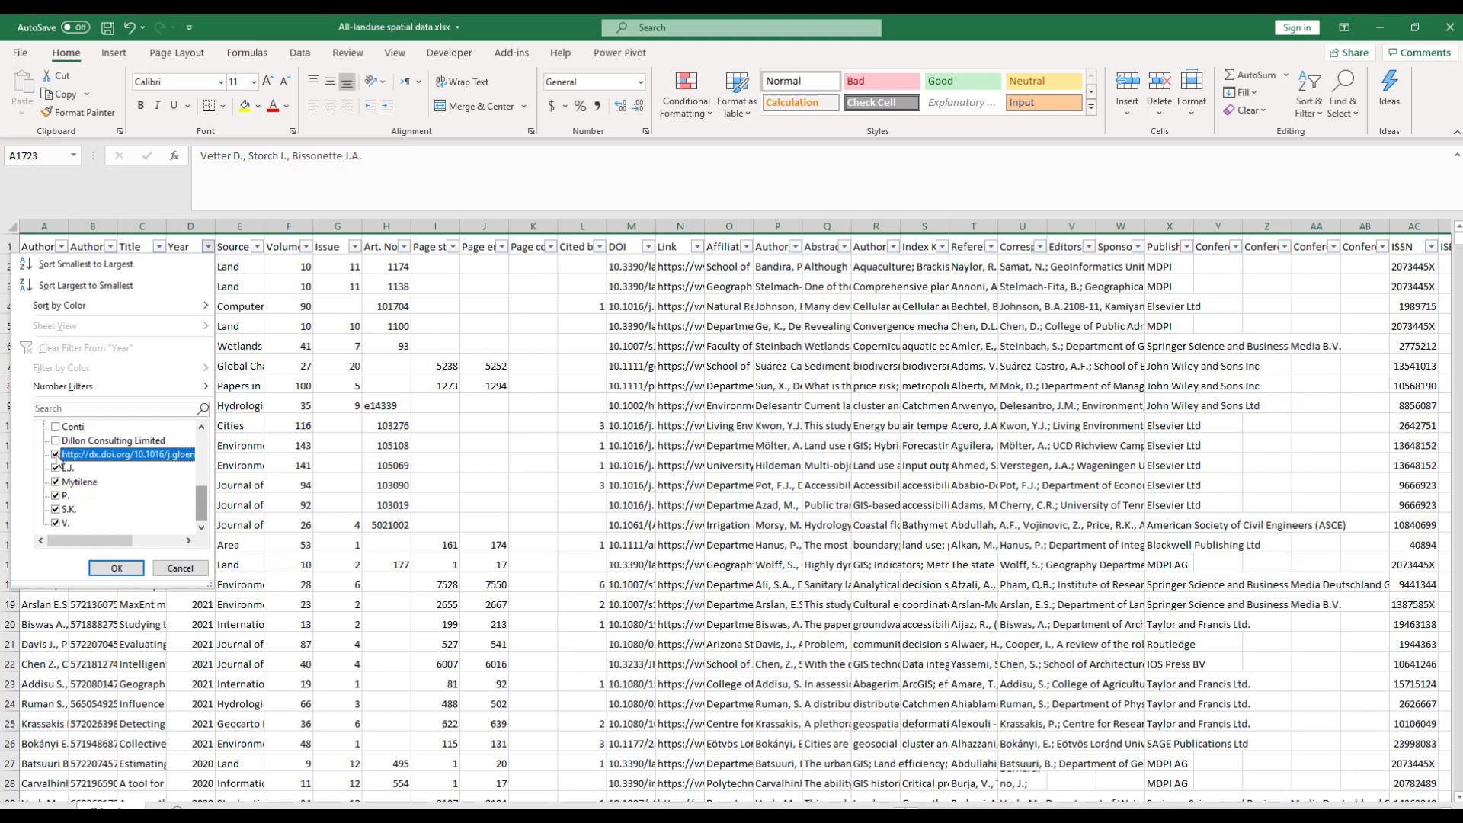
click(55, 440)
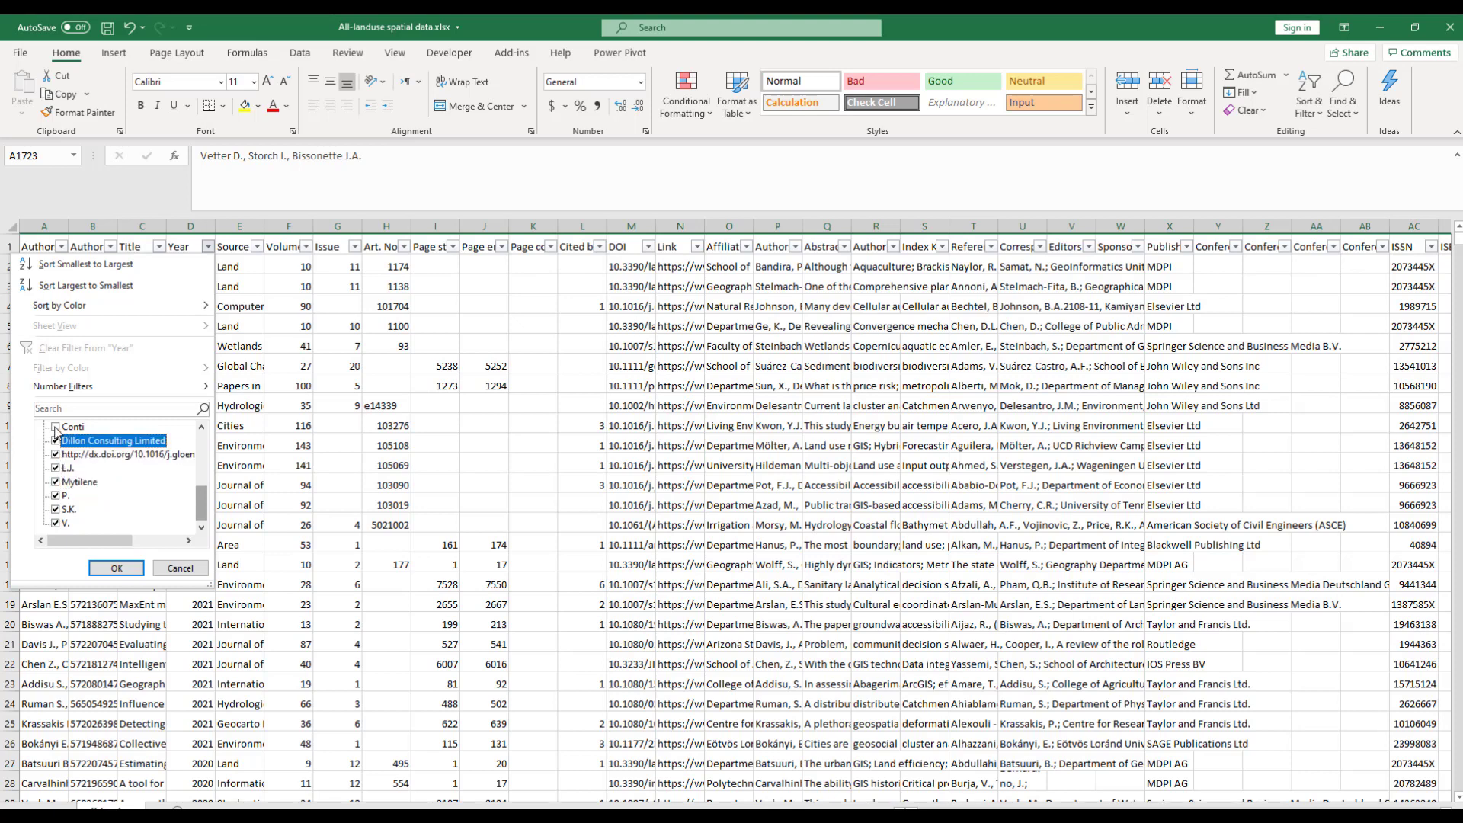
click(56, 427)
Add the two remaining text entries listed just after 2021, including the "[CrossRef]" one, to the Year filter's selection and apply it.
drag(204, 503, 204, 495)
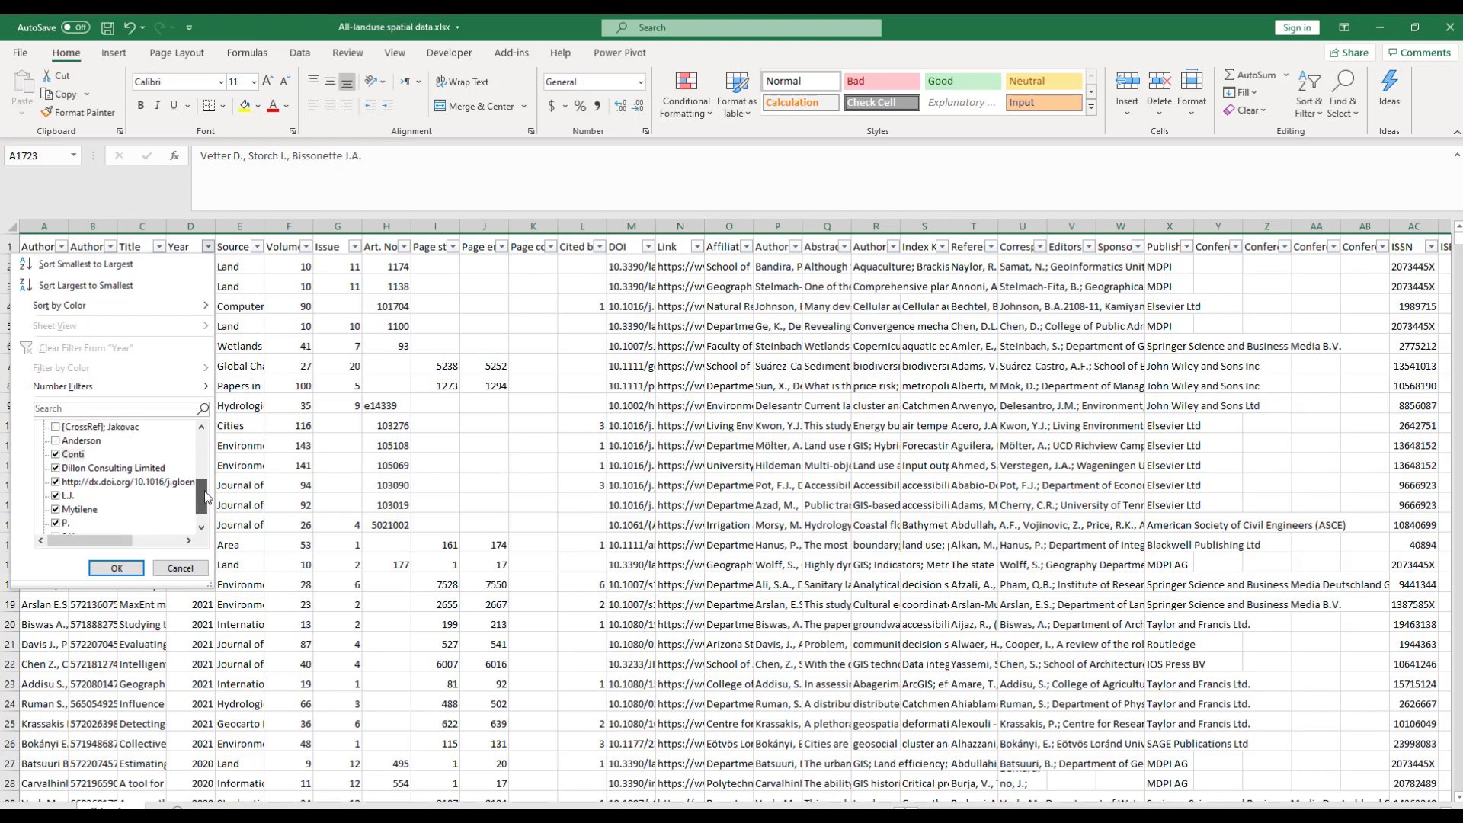
click(201, 427)
click(202, 427)
click(202, 427)
click(58, 481)
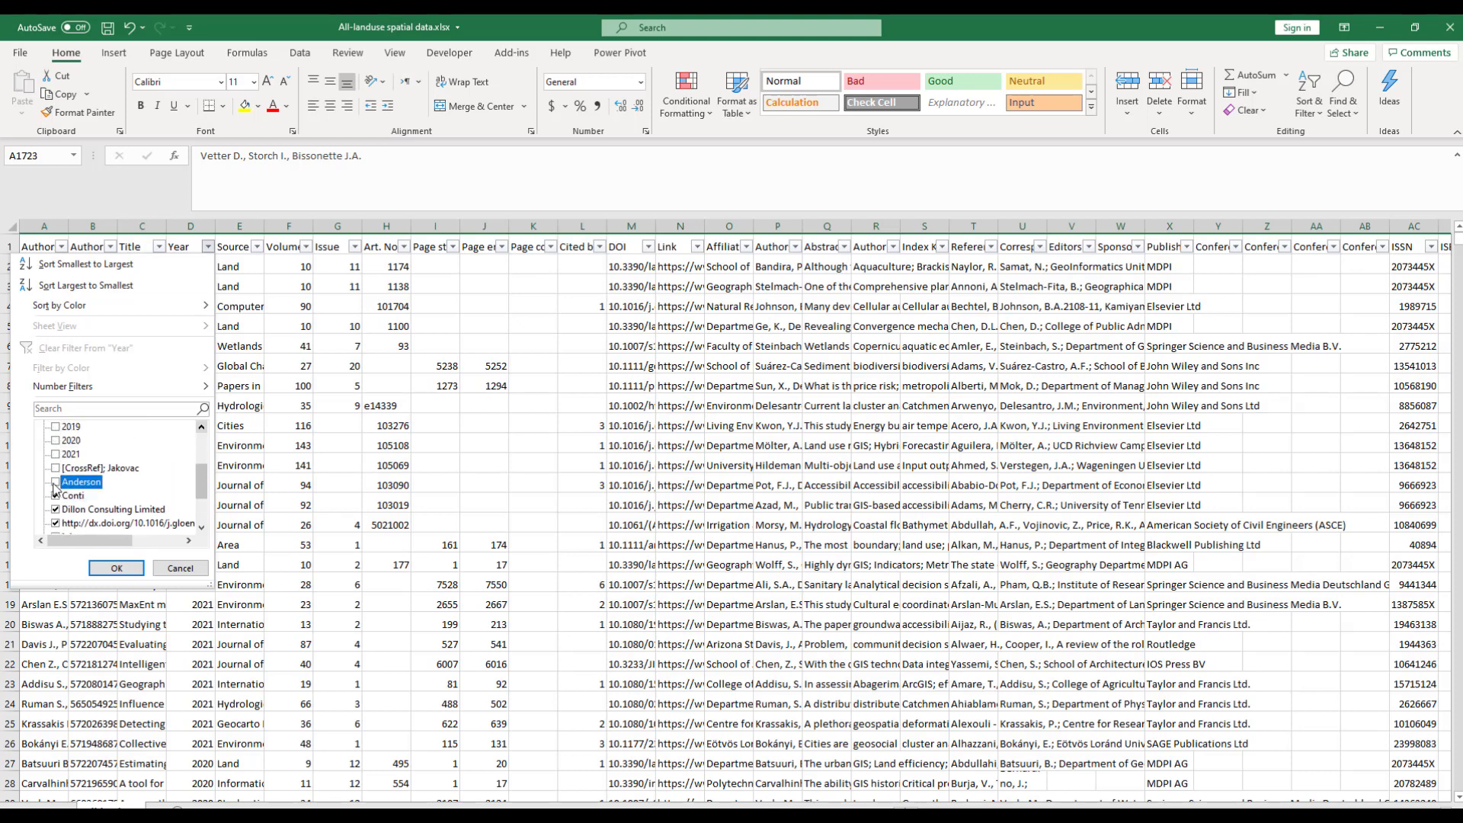
click(55, 468)
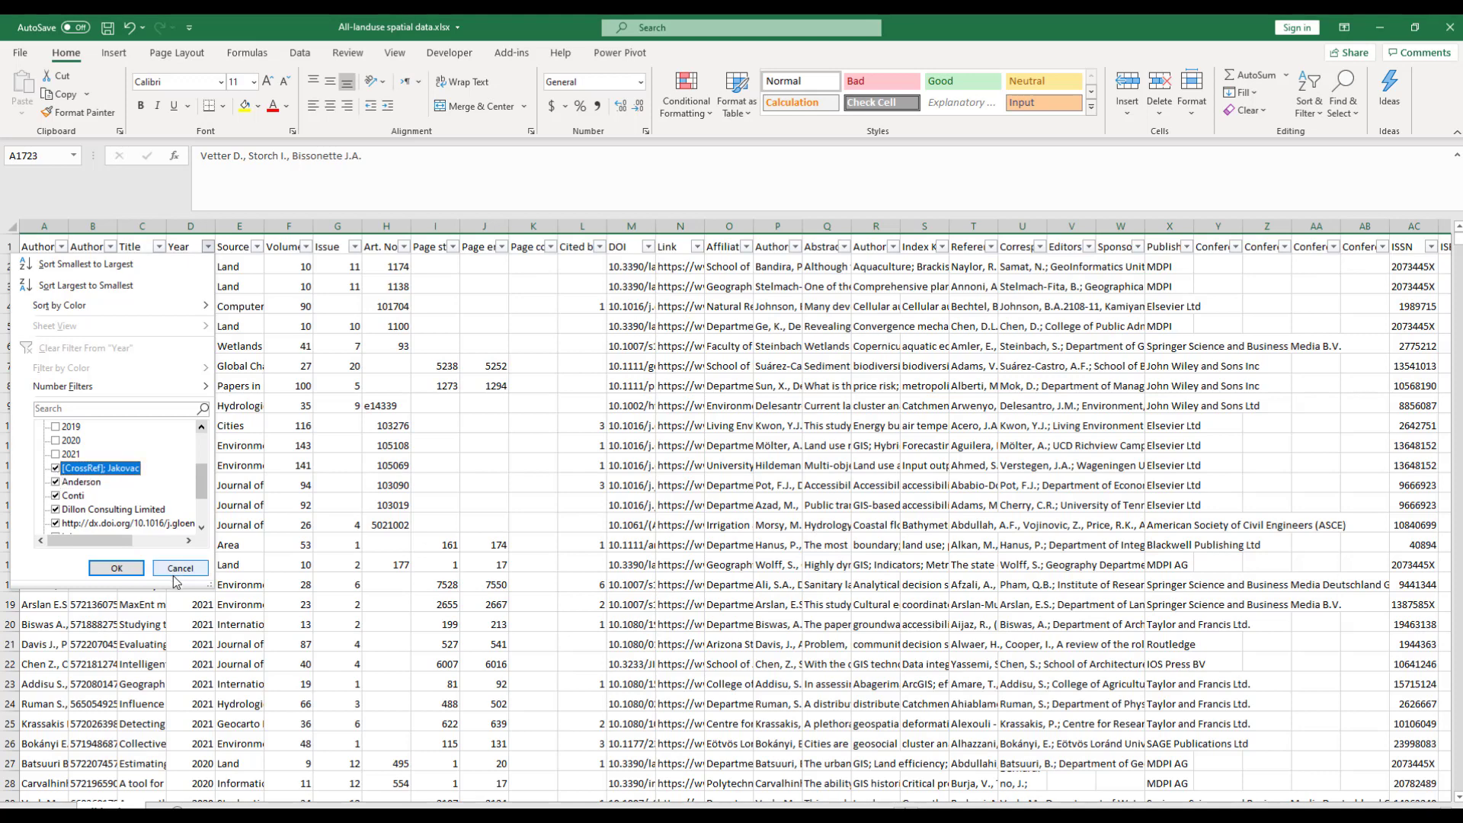
click(134, 572)
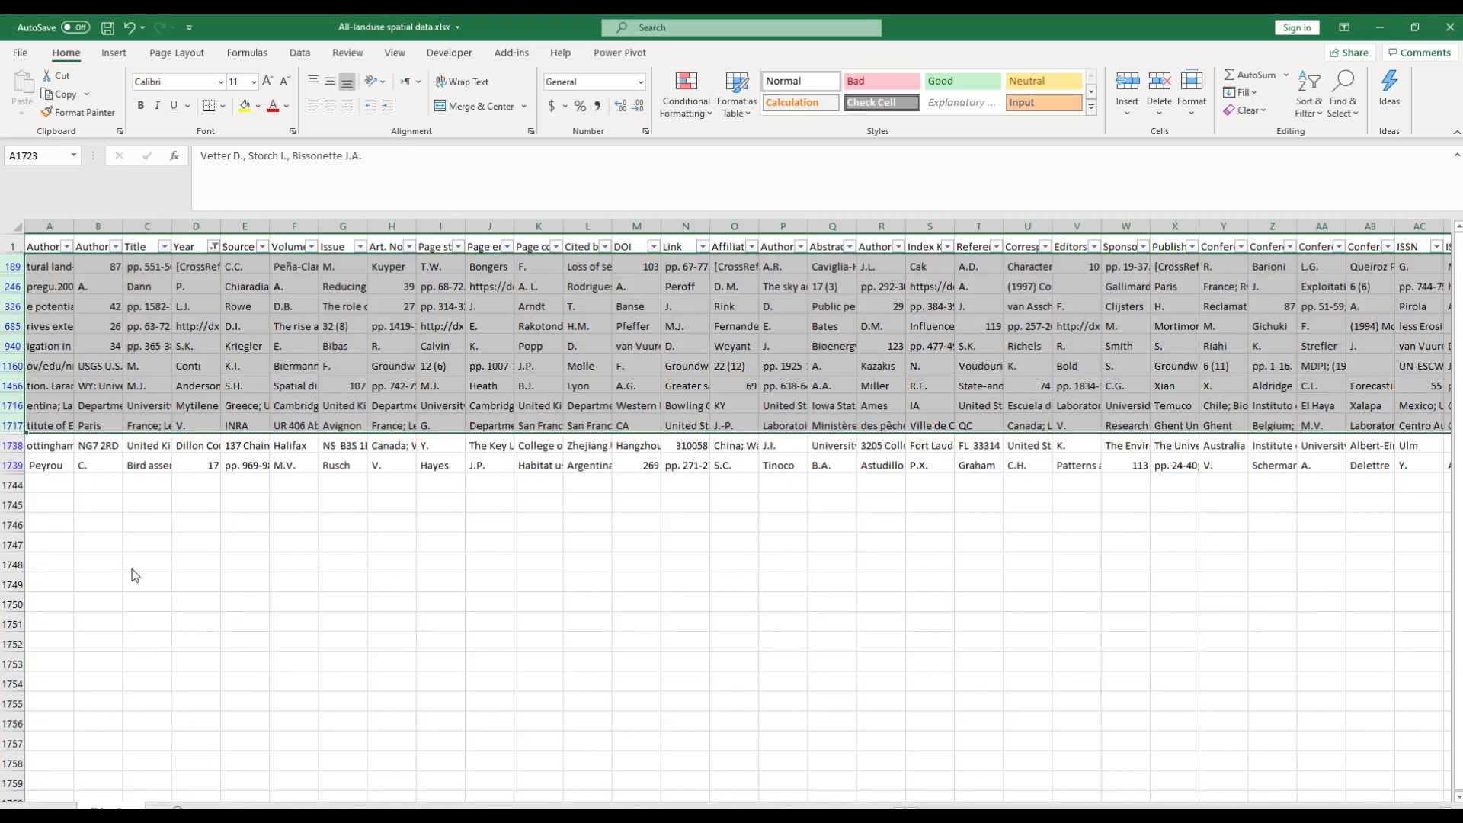
Delete all the filtered rows with invalid years, from row 189 through row 1739.
click(11, 465)
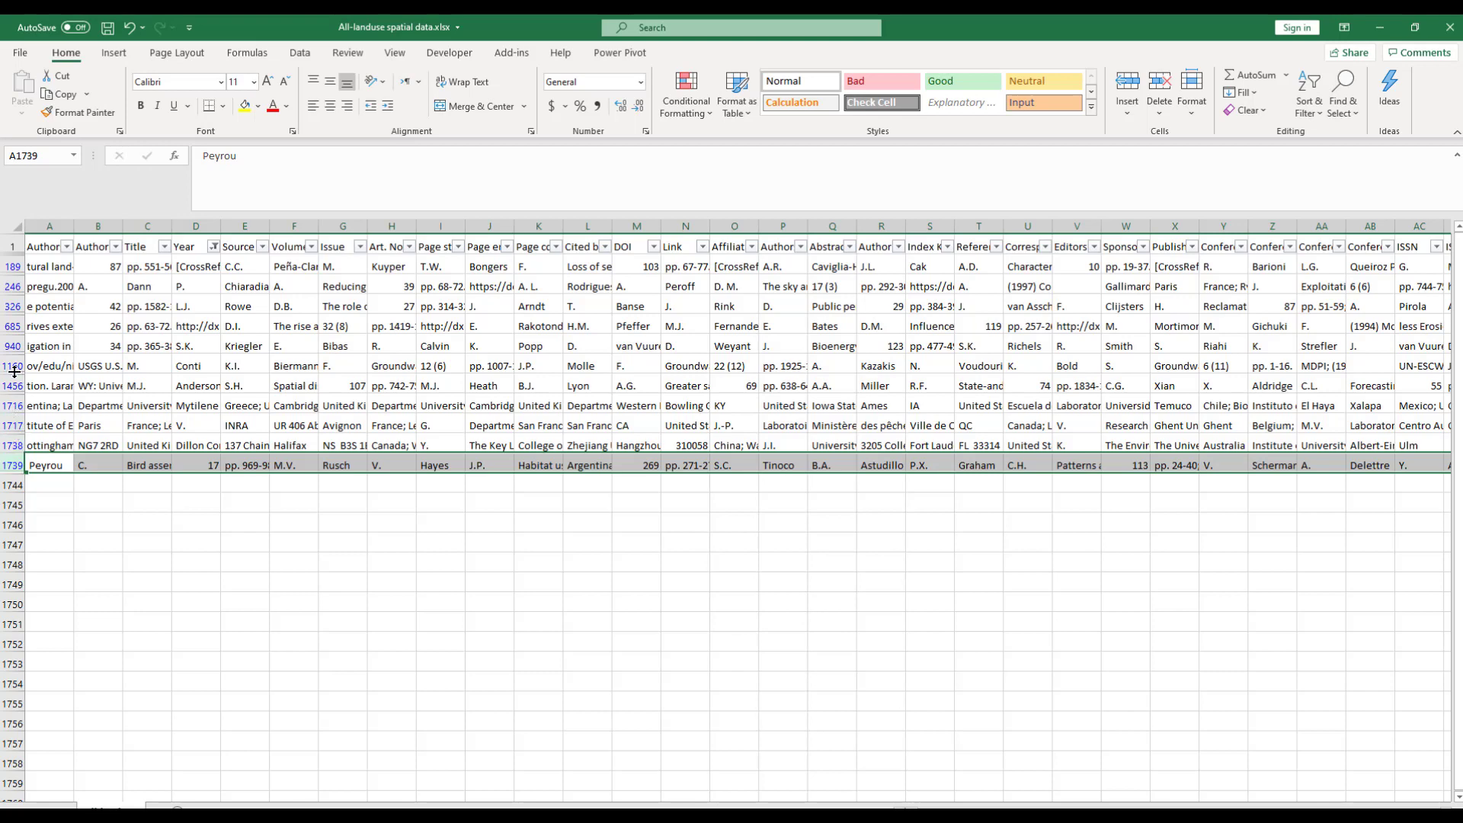
drag(11, 464, 4, 267)
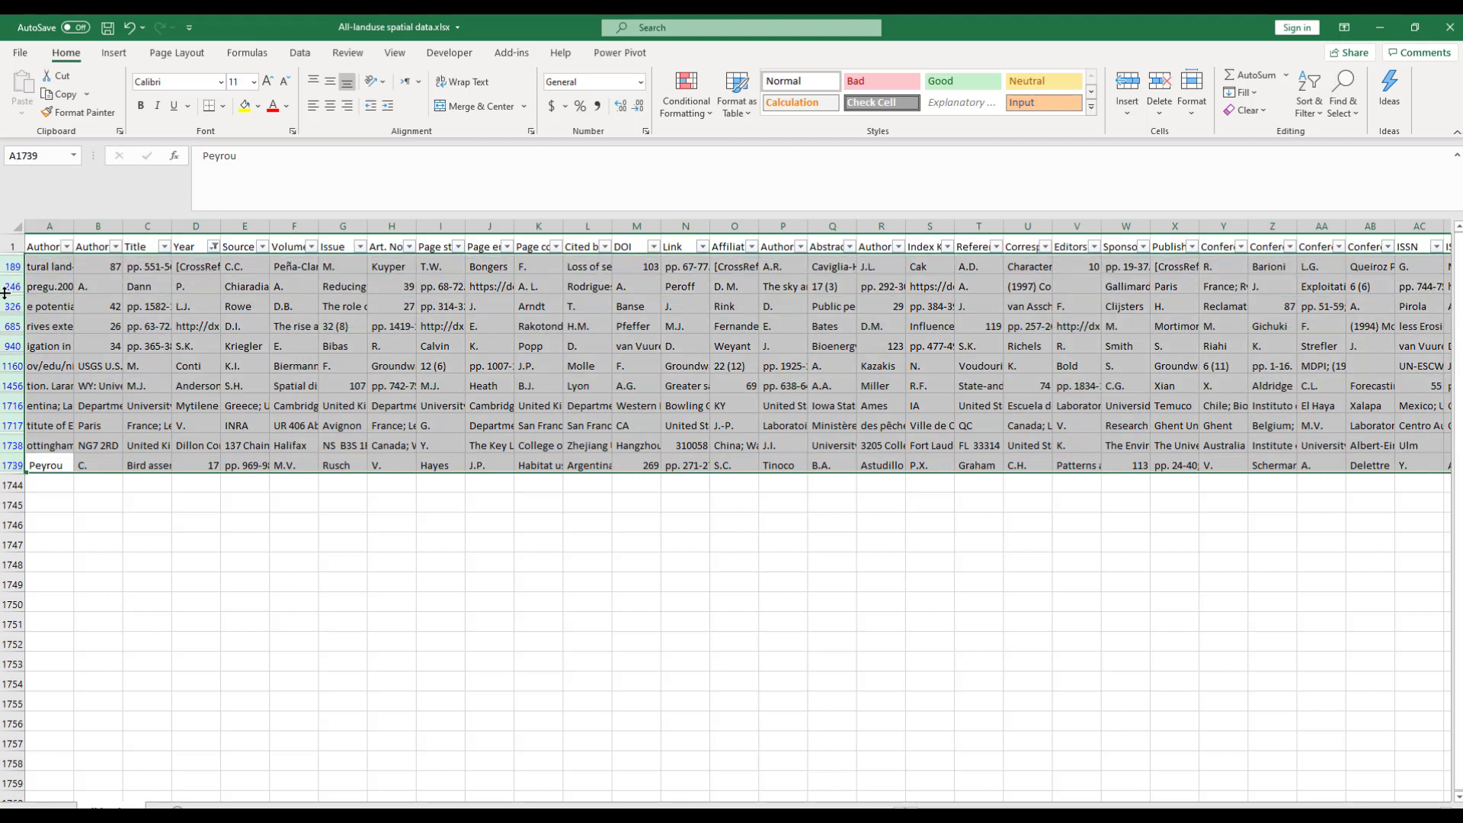
right_click(9, 304)
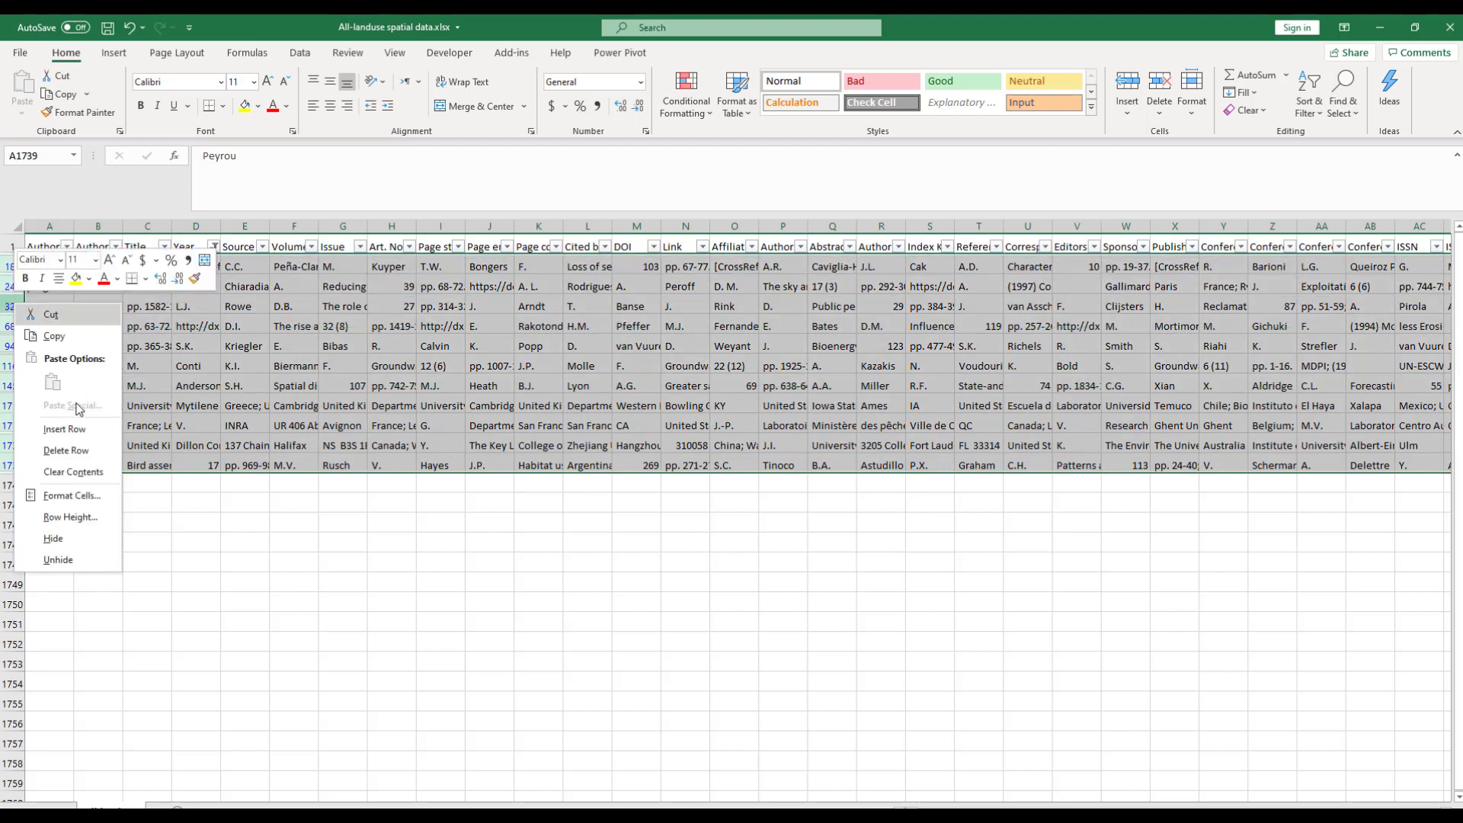
click(84, 448)
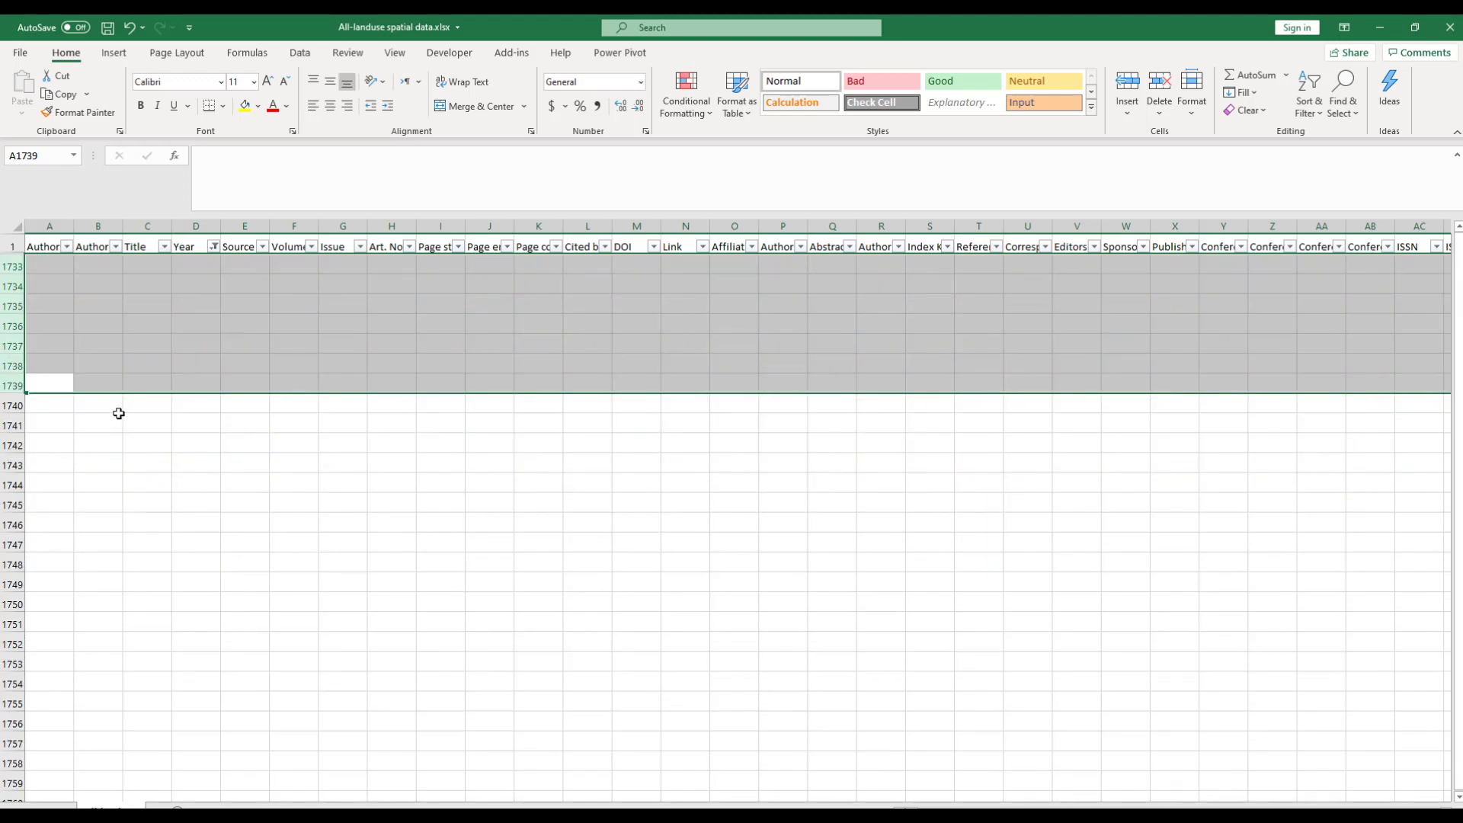
Reselect all values in the Year filter to show the complete list of records again.
click(165, 247)
click(215, 248)
click(215, 247)
click(61, 429)
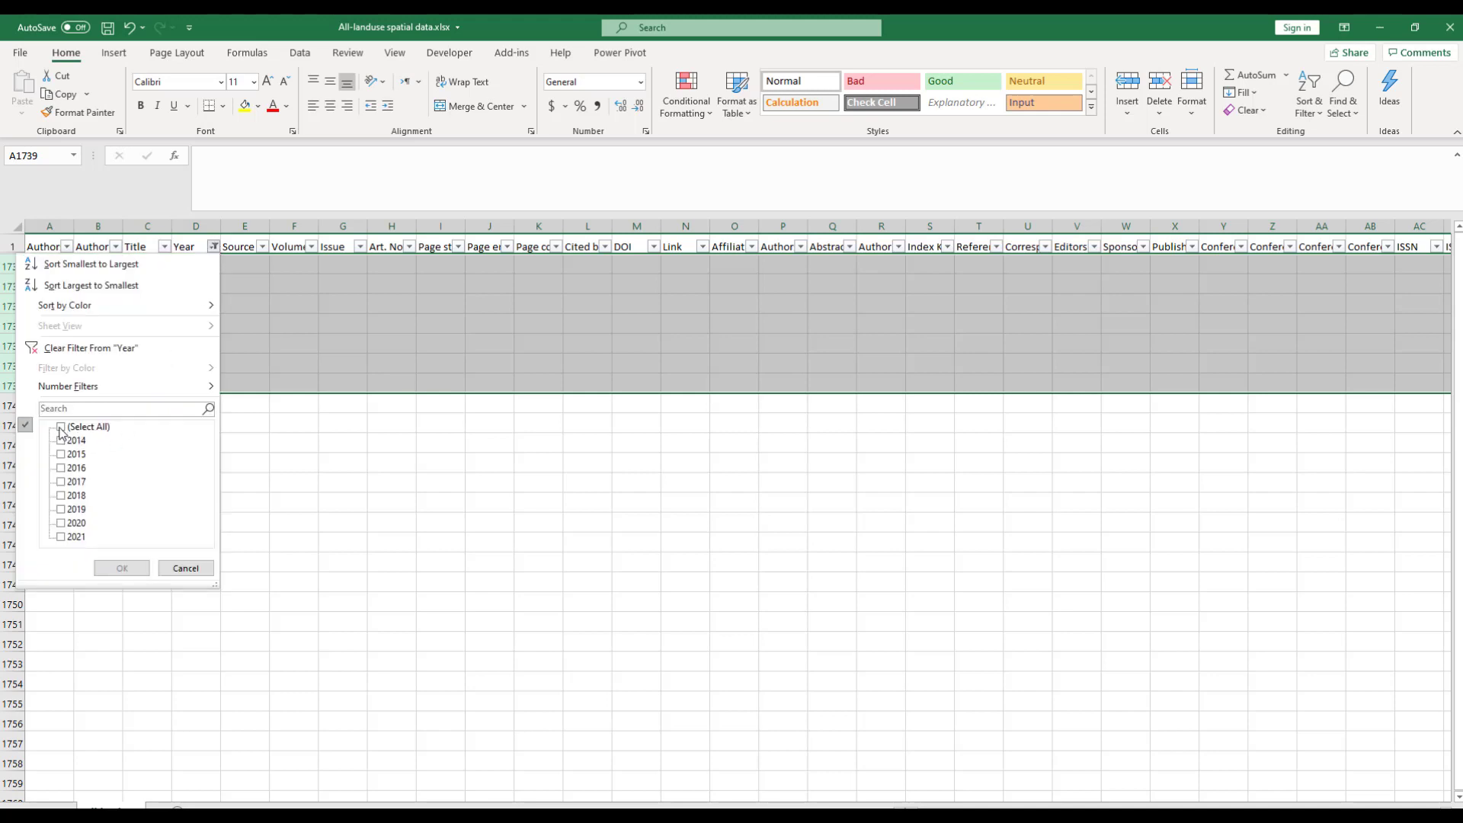
click(61, 429)
click(122, 568)
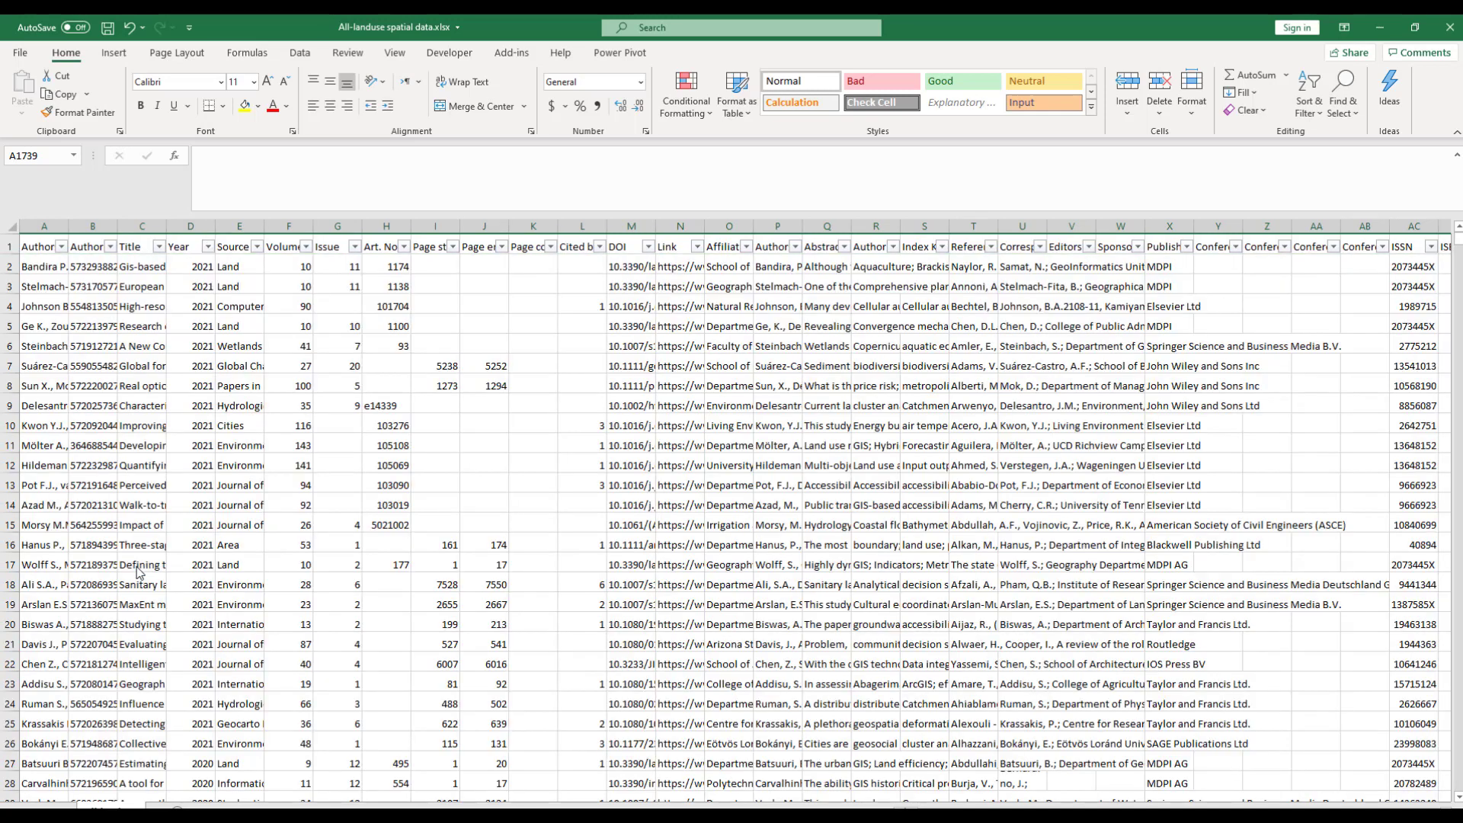
Check the Source title column's filter values for blanks by searching "blan", and close the filter without applying it.
click(260, 462)
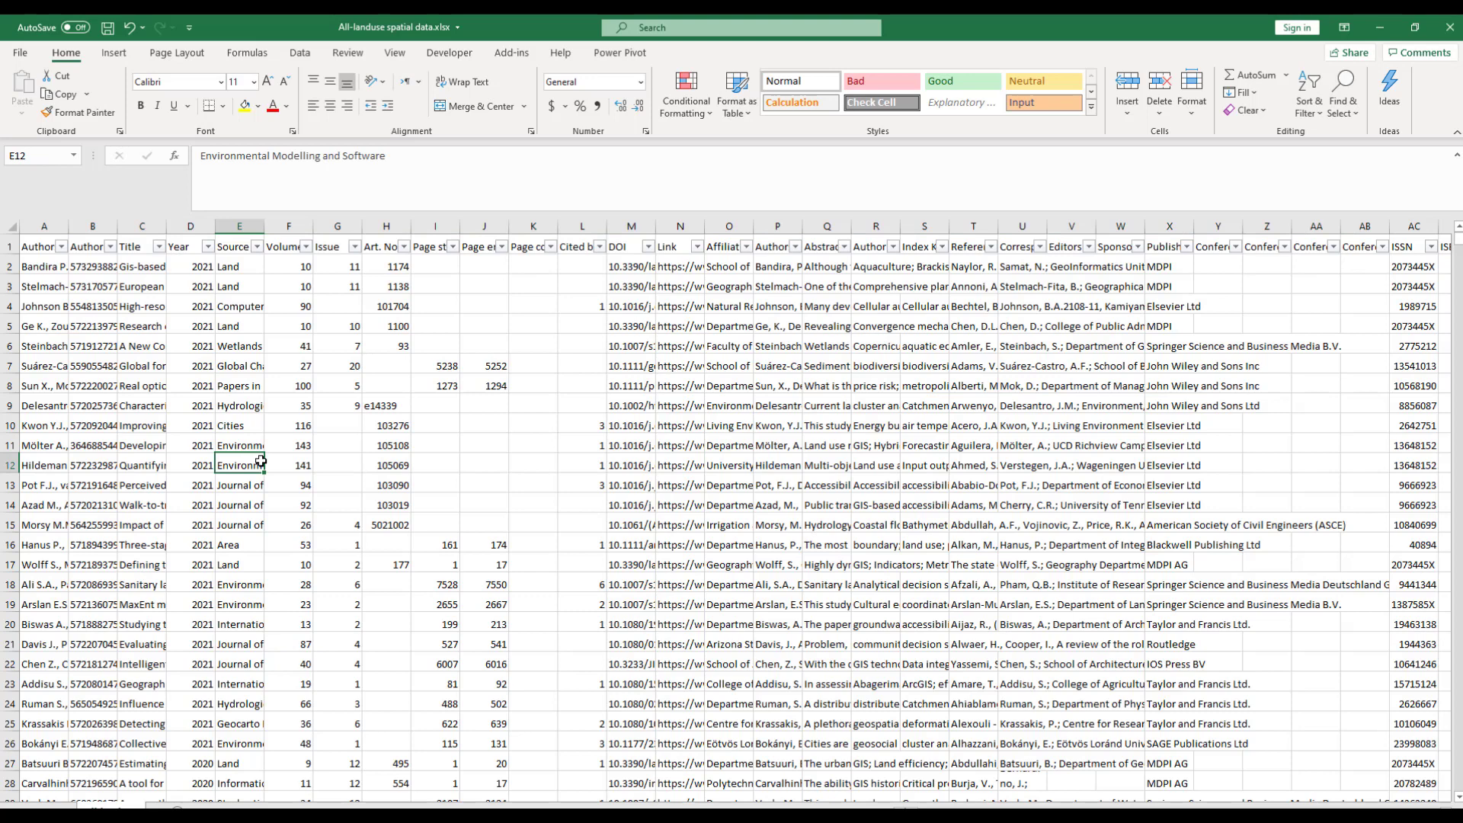
click(257, 246)
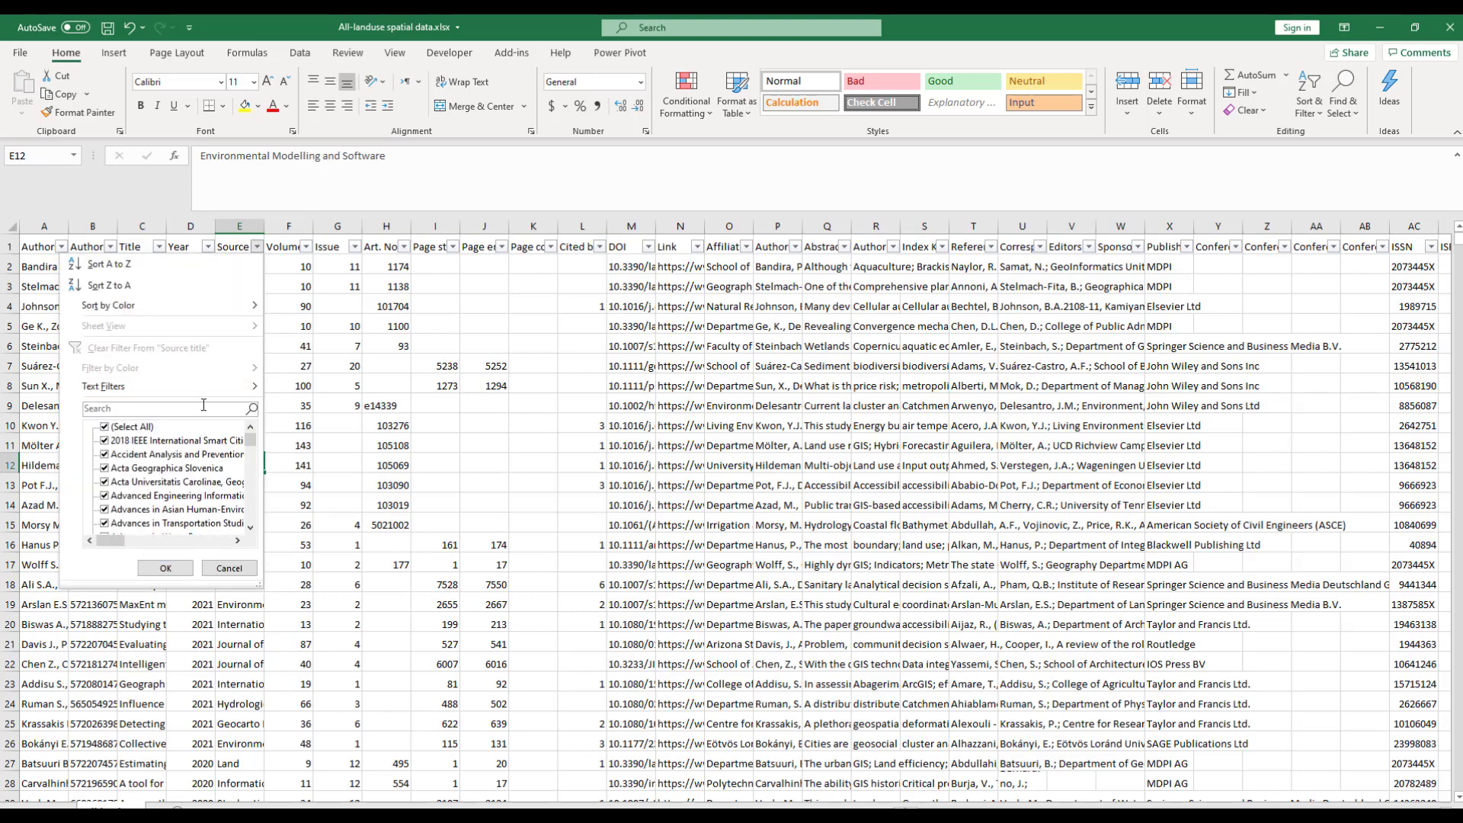
click(204, 406)
text(blan)
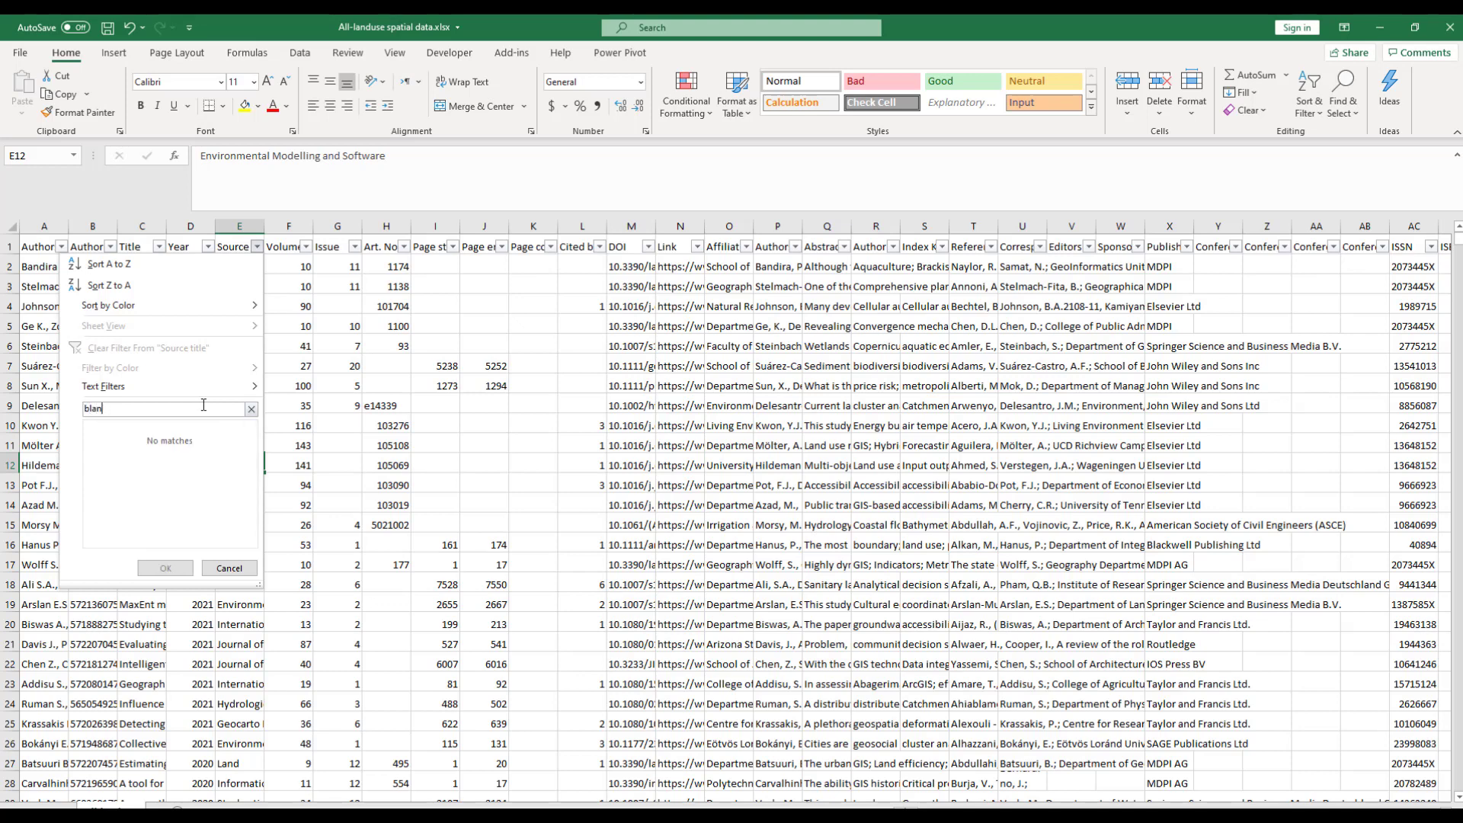
key(BackSpace)
key(Escape)
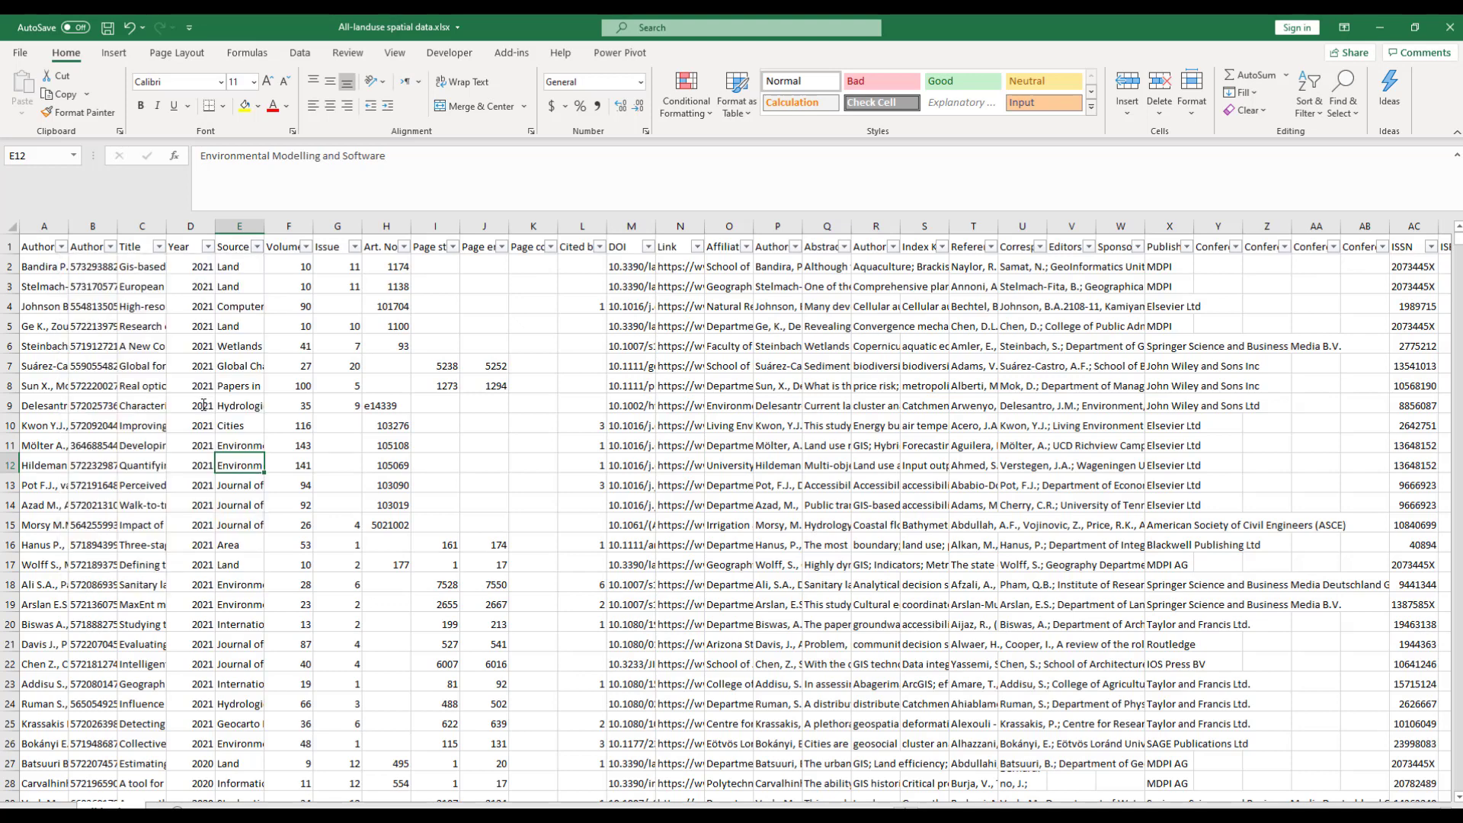
Filter the Abstract column to only the "[No abstract available]" and (Blanks) entries.
click(844, 247)
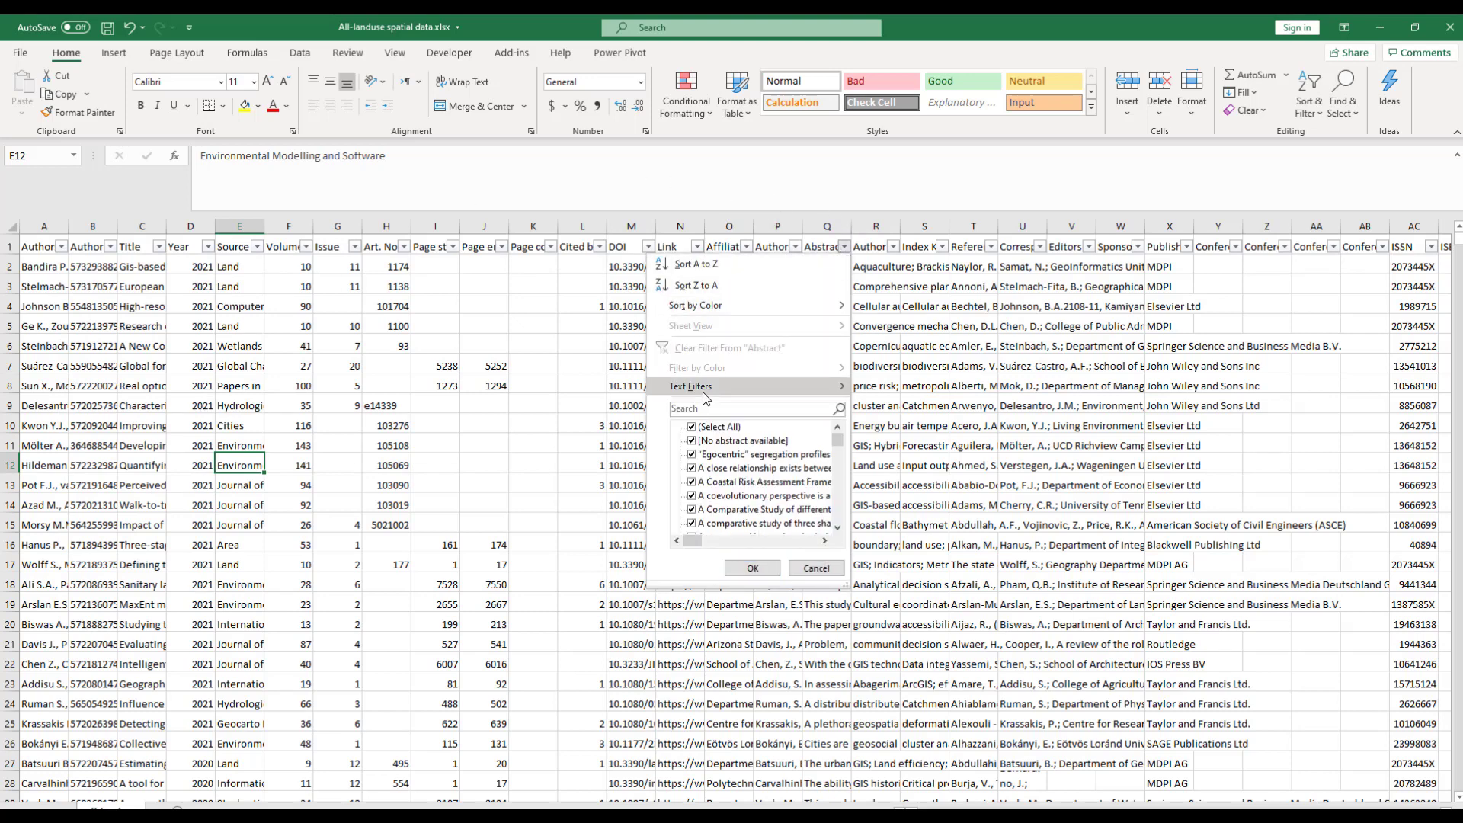
click(693, 428)
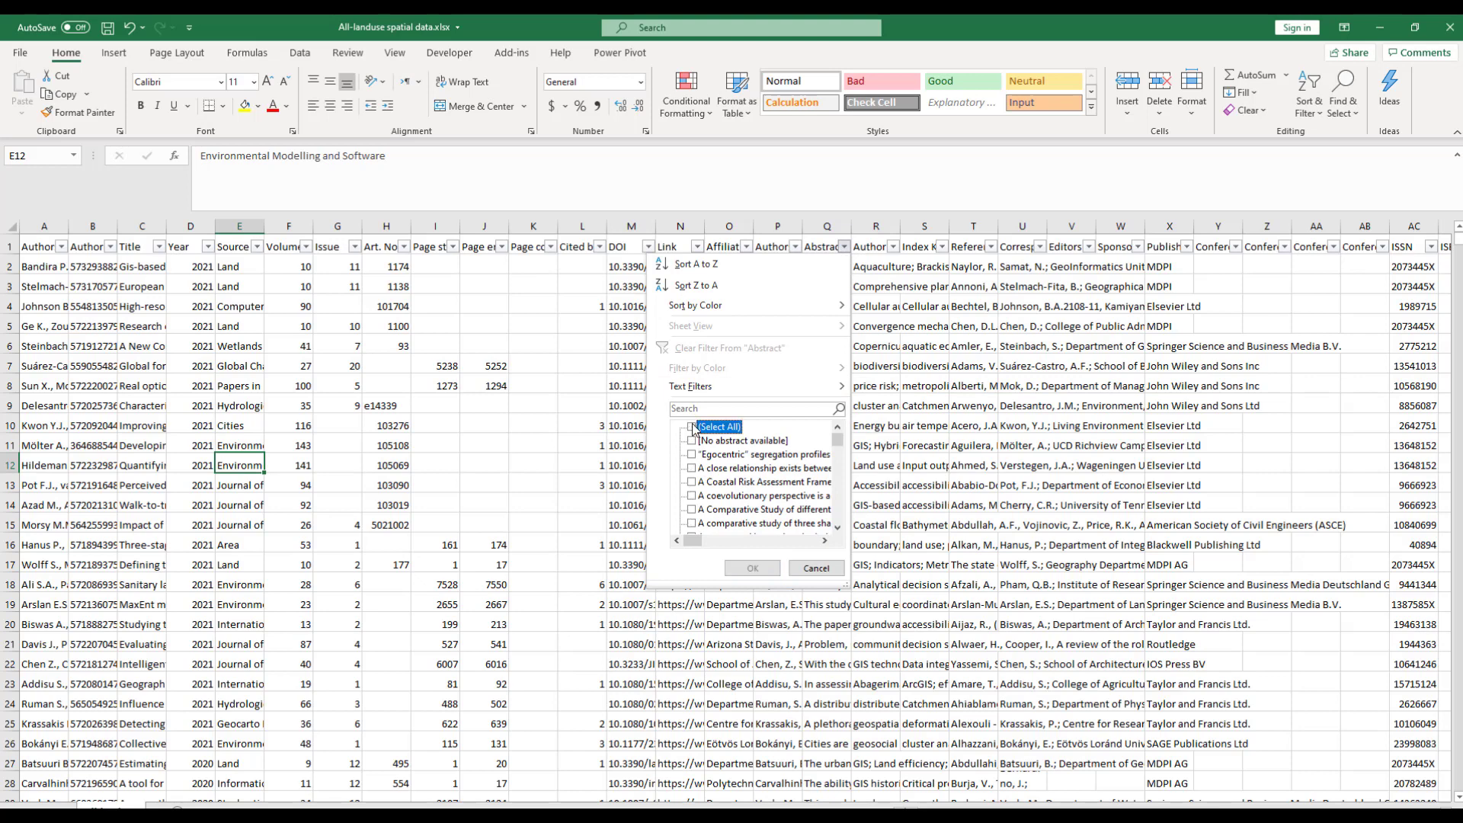
click(692, 442)
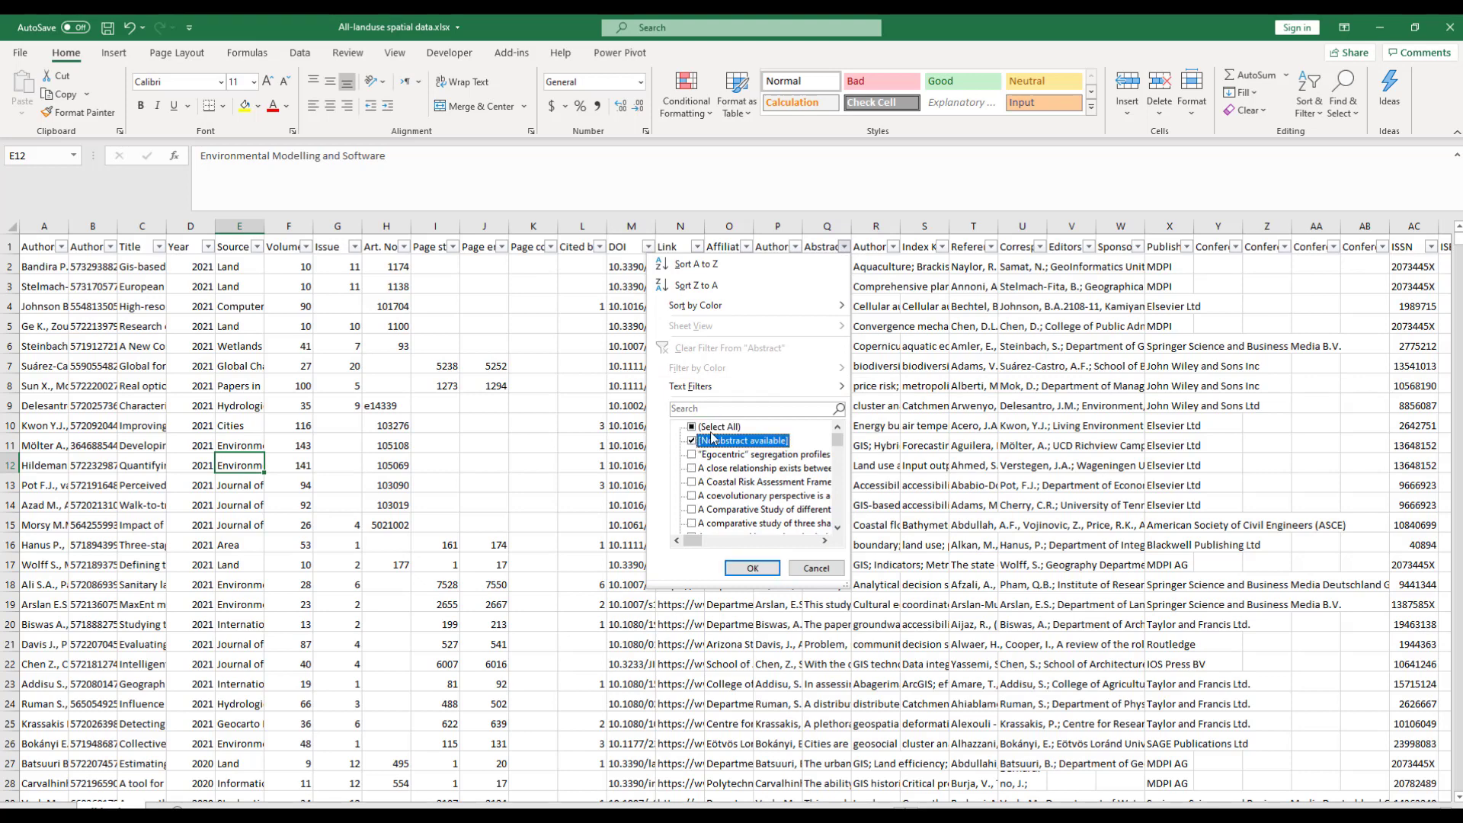
drag(842, 446, 844, 541)
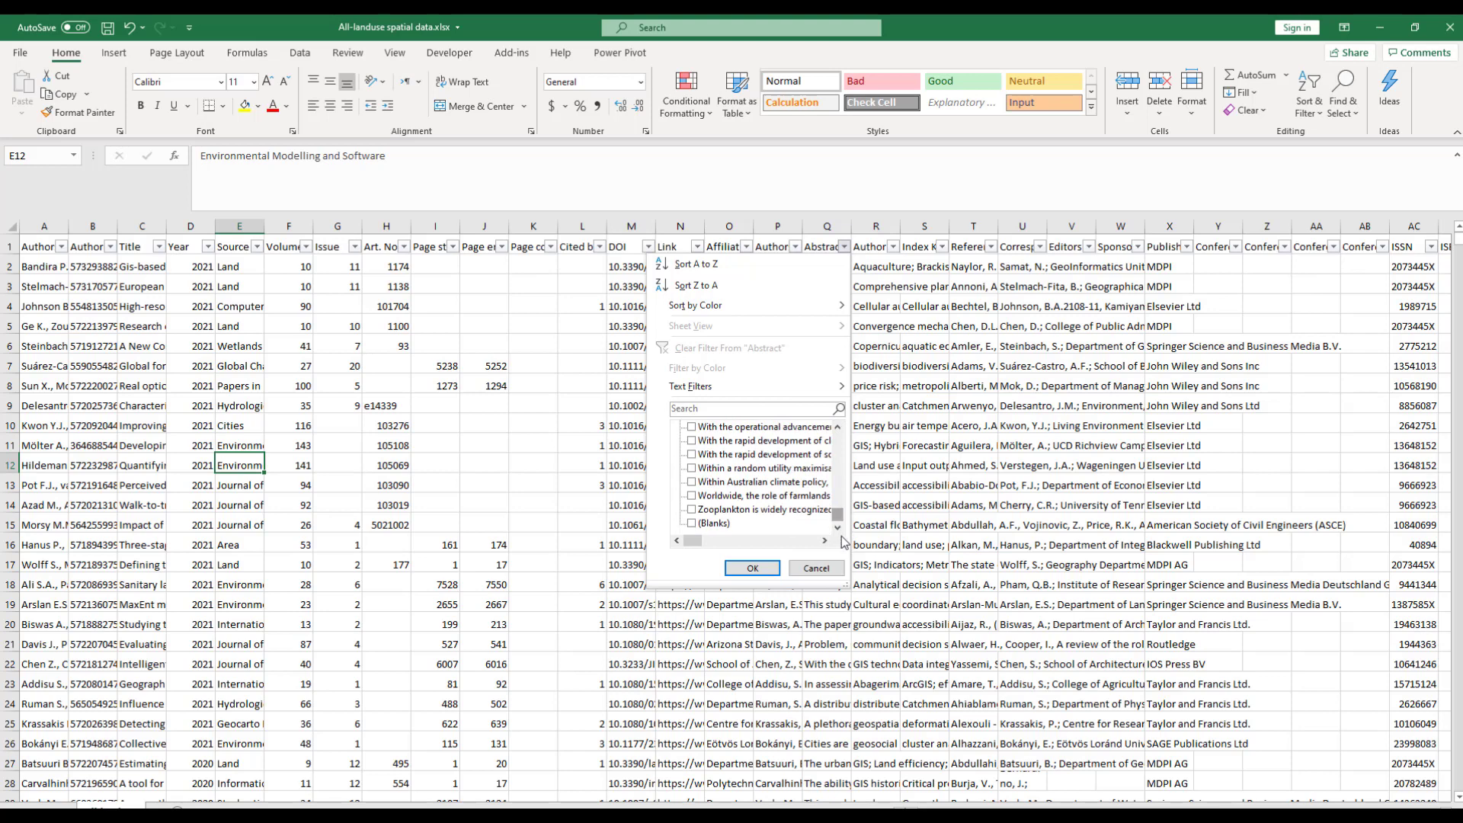
click(692, 524)
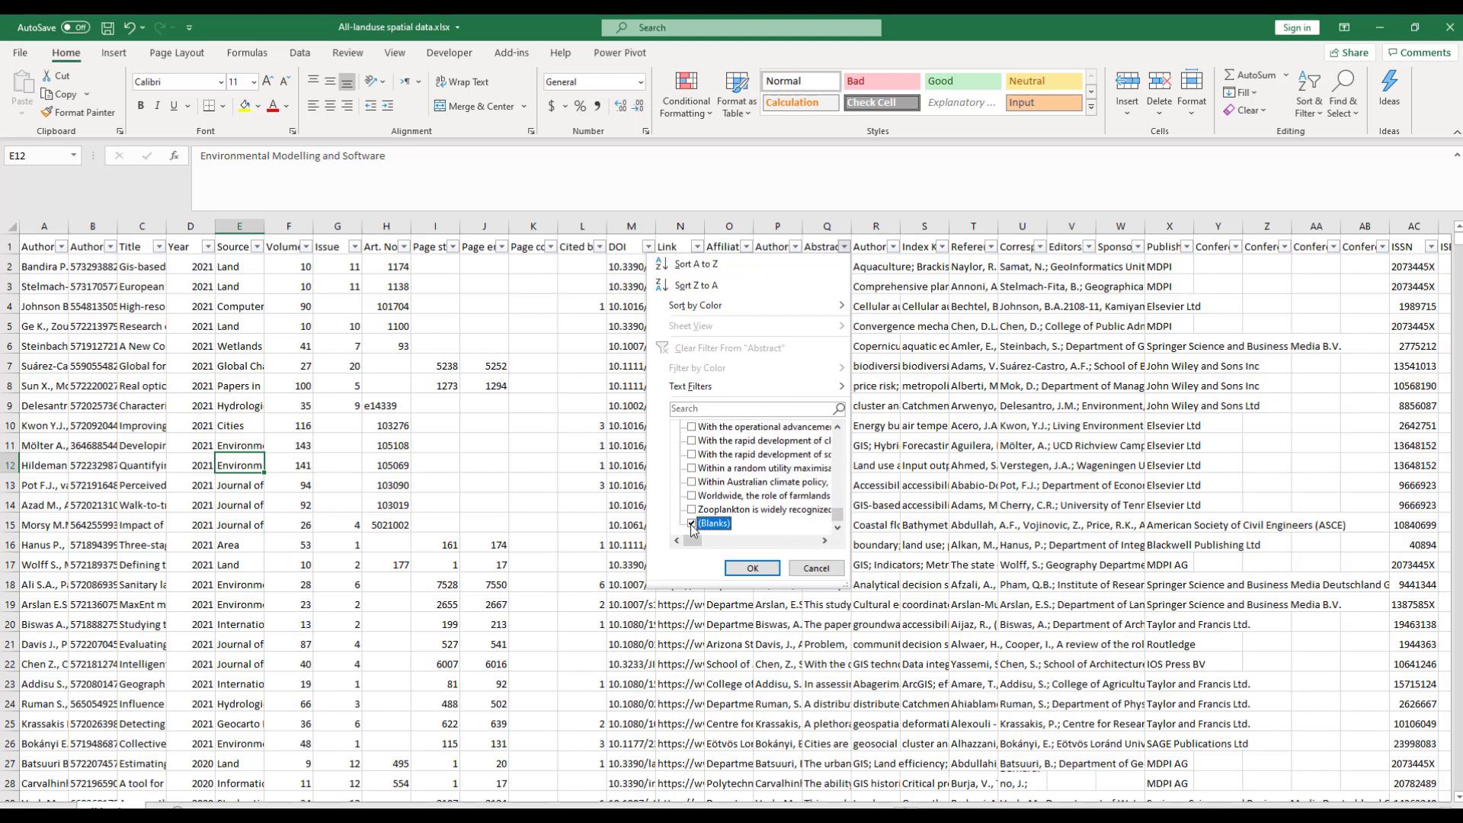
click(752, 568)
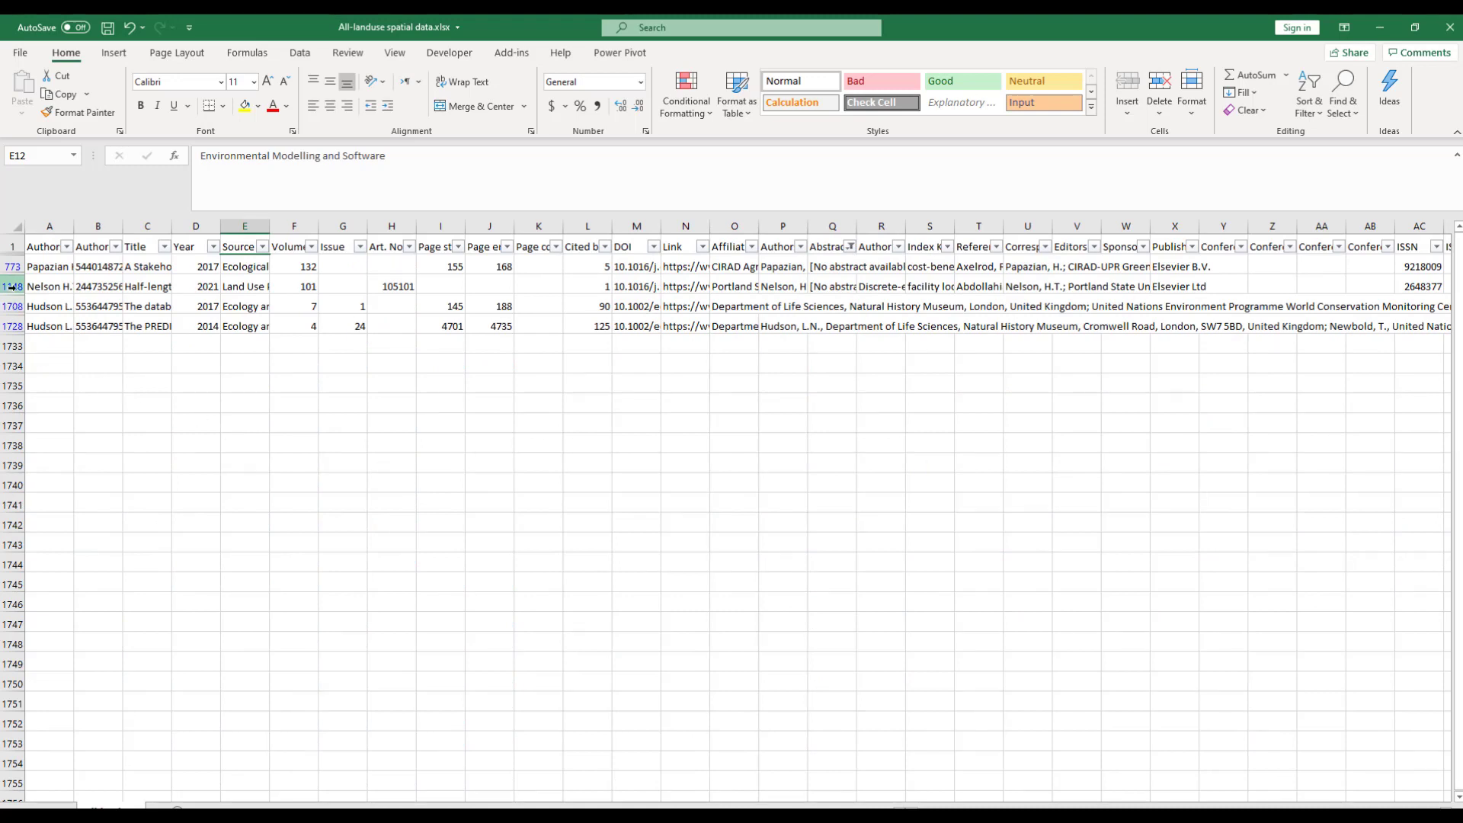
Delete all the filtered rows without an abstract, from row 773 through row 1728.
drag(18, 323, 9, 266)
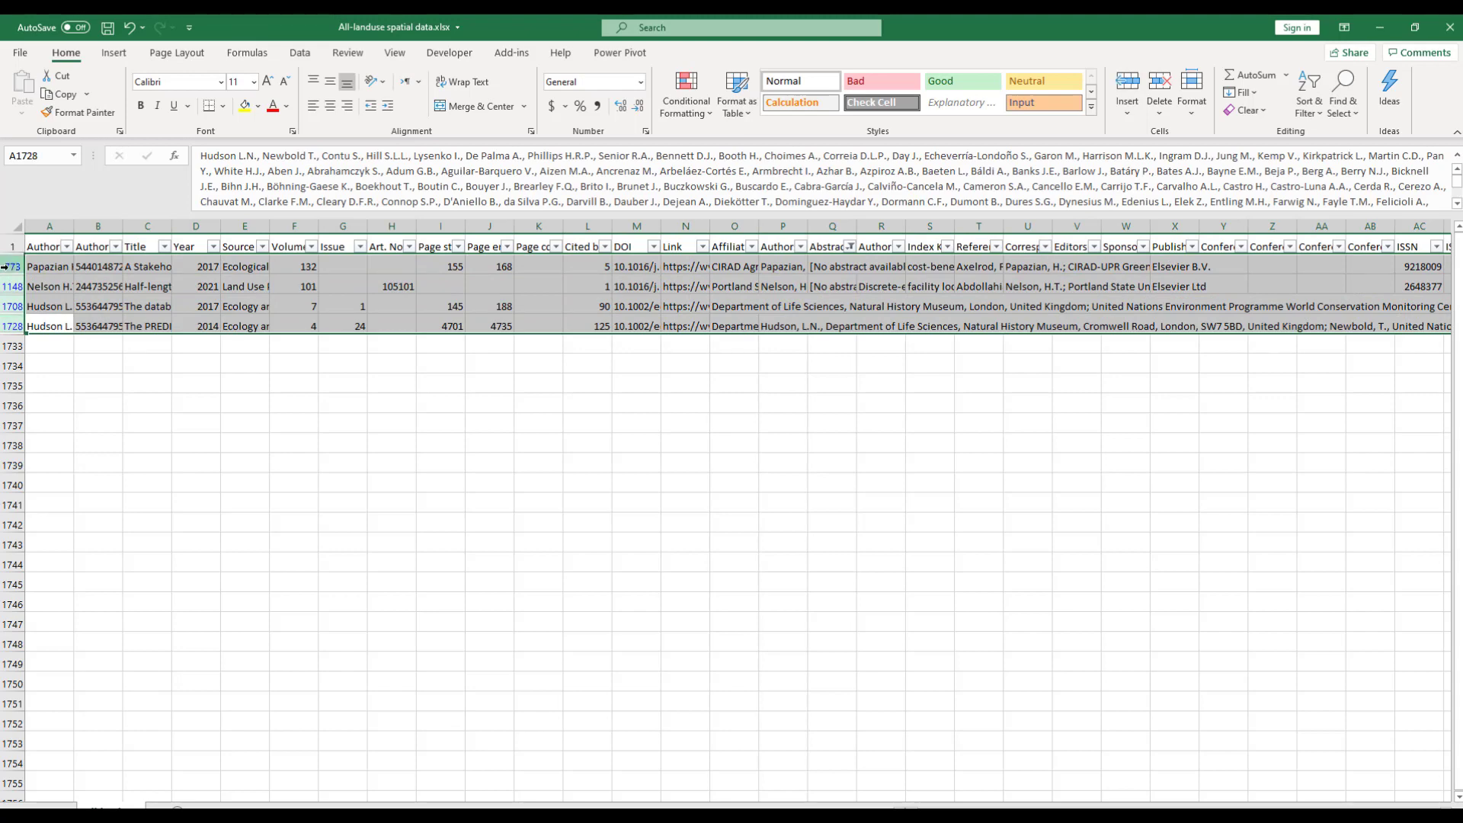
right_click(10, 267)
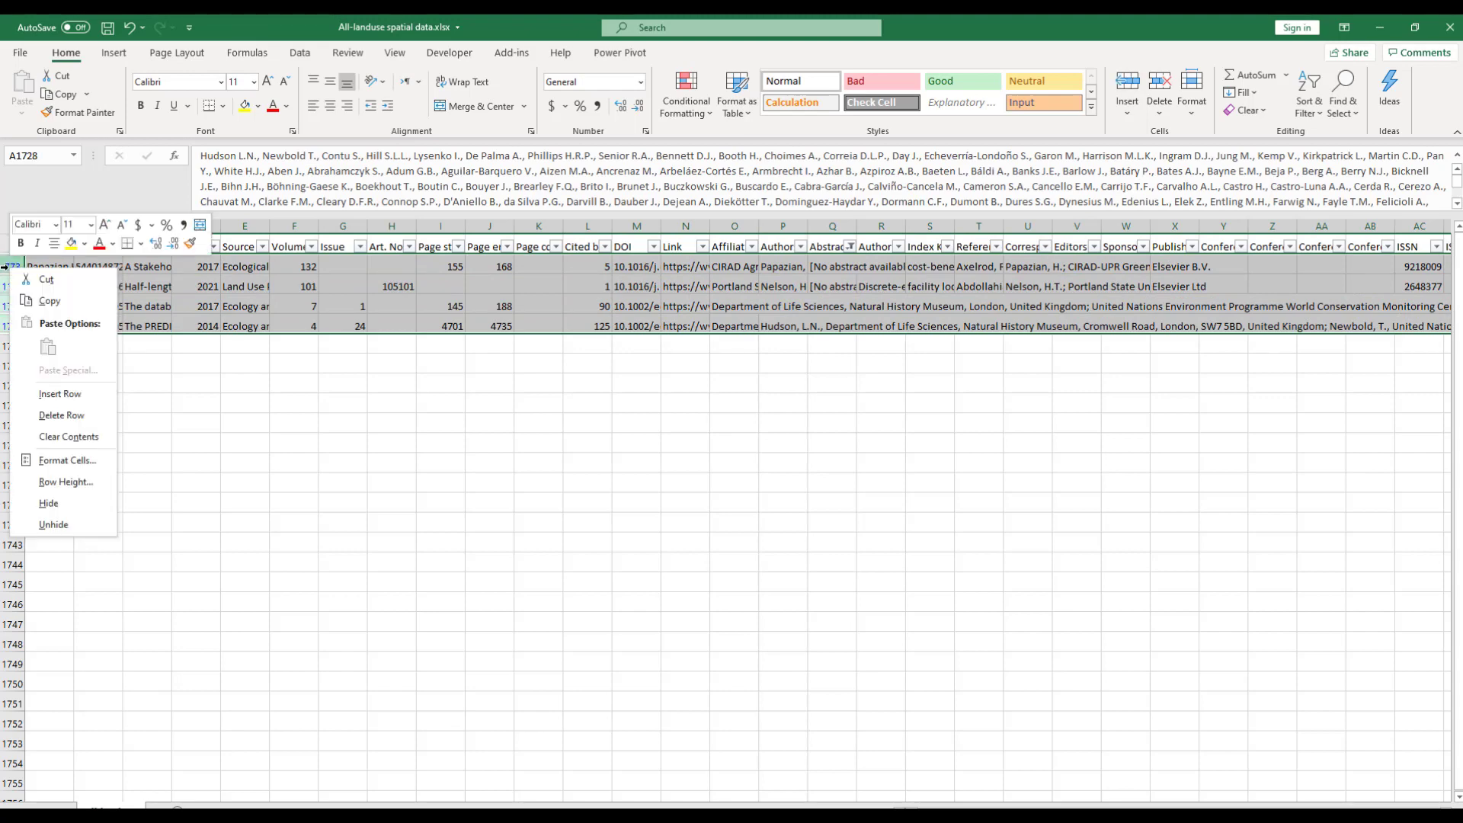
click(73, 415)
click(554, 401)
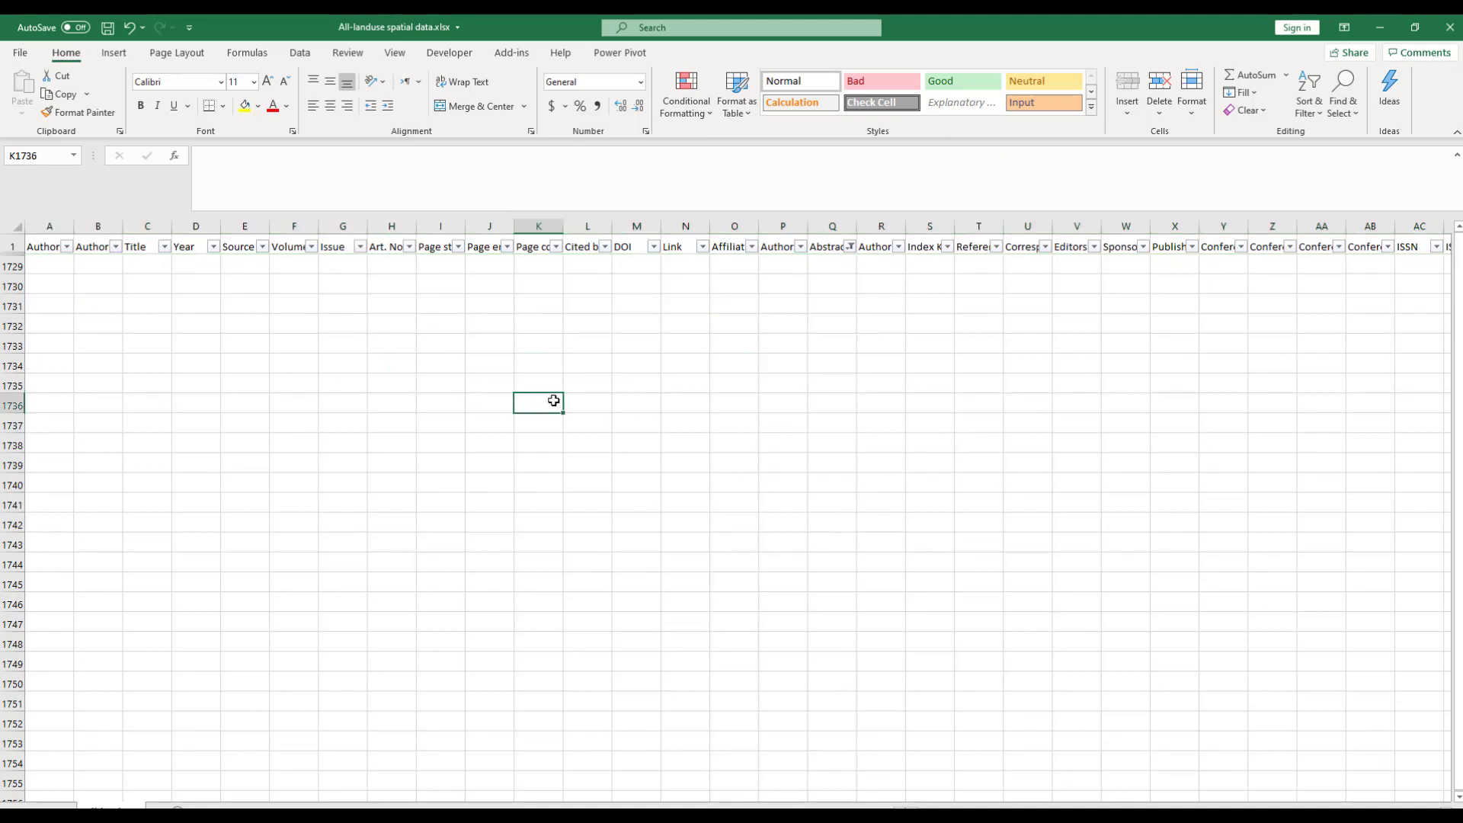
Reselect all values in the Abstract filter to bring back the remaining records.
click(850, 247)
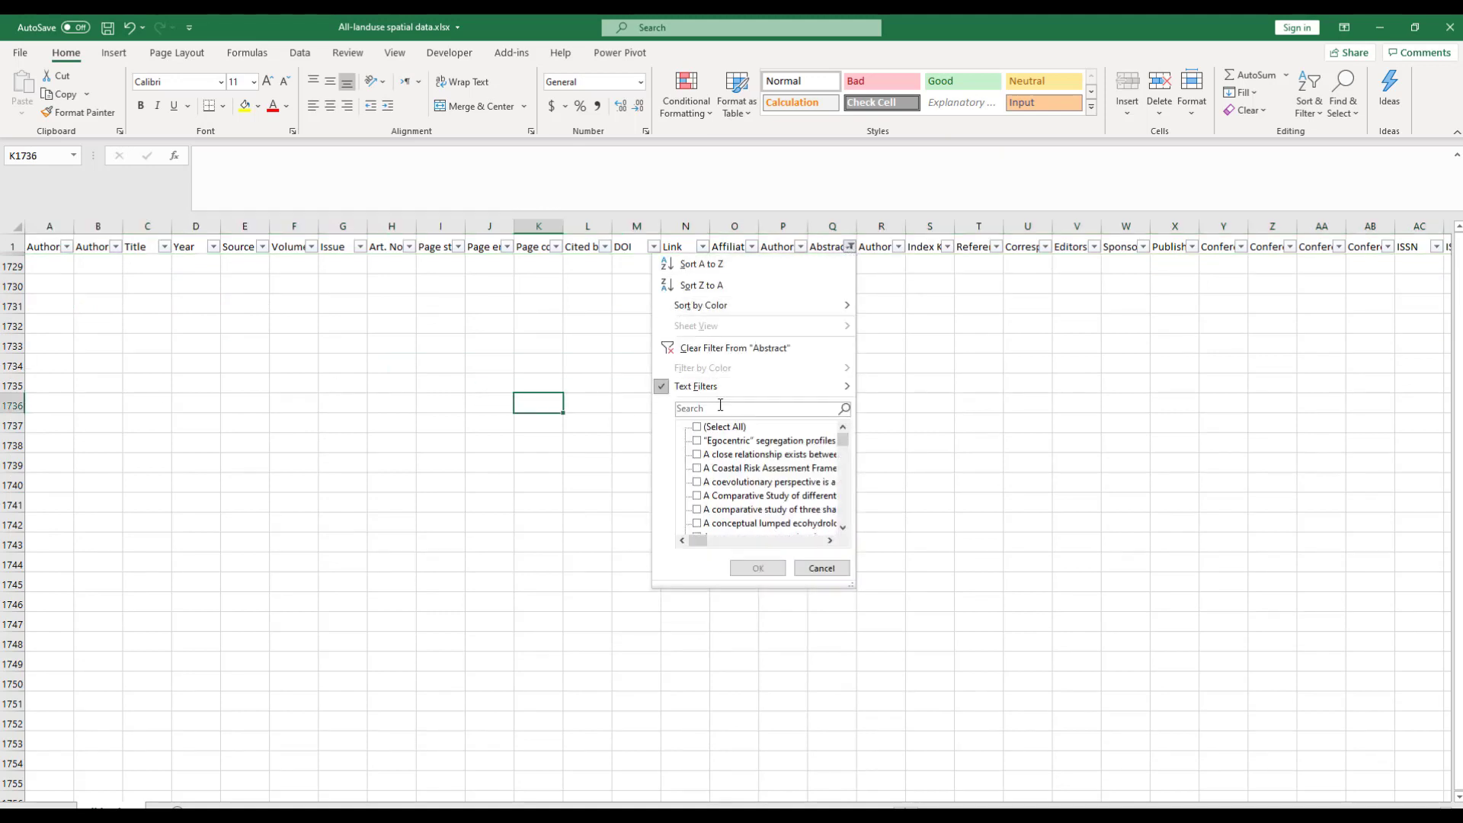
click(698, 427)
click(749, 572)
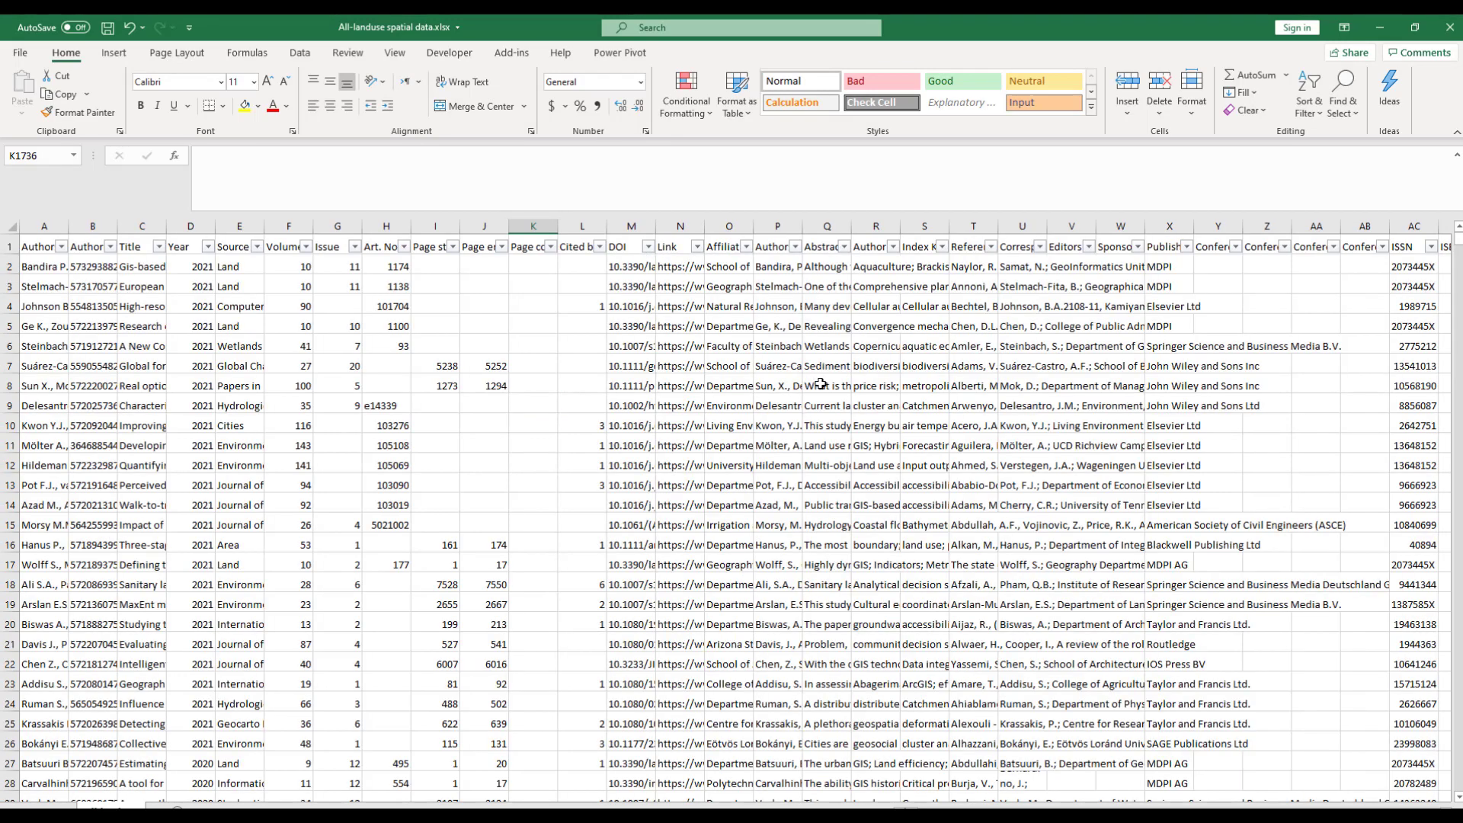
Turn off filtering for the sheet so the header row has no filter controls.
click(821, 385)
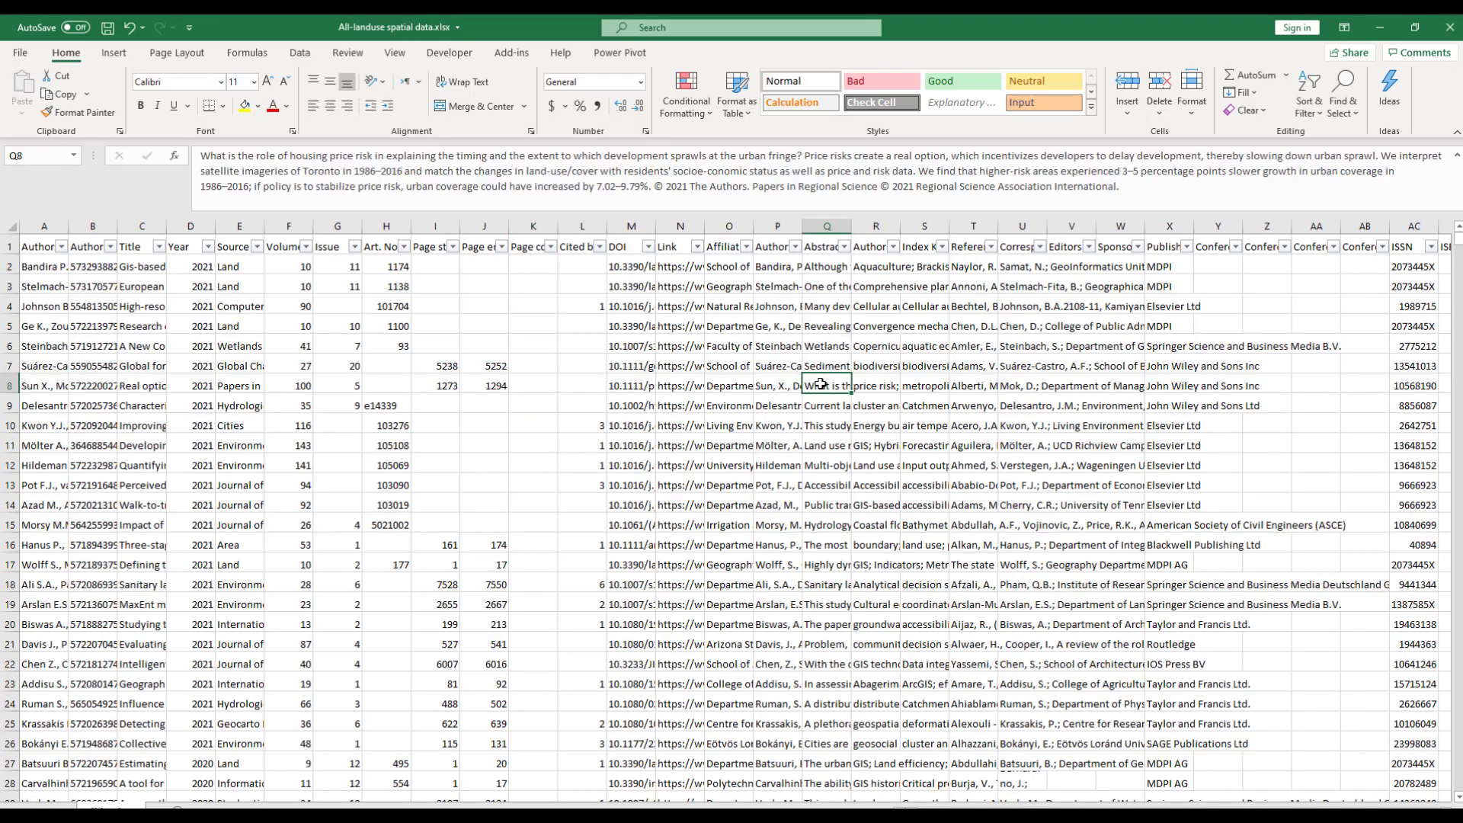
click(1308, 120)
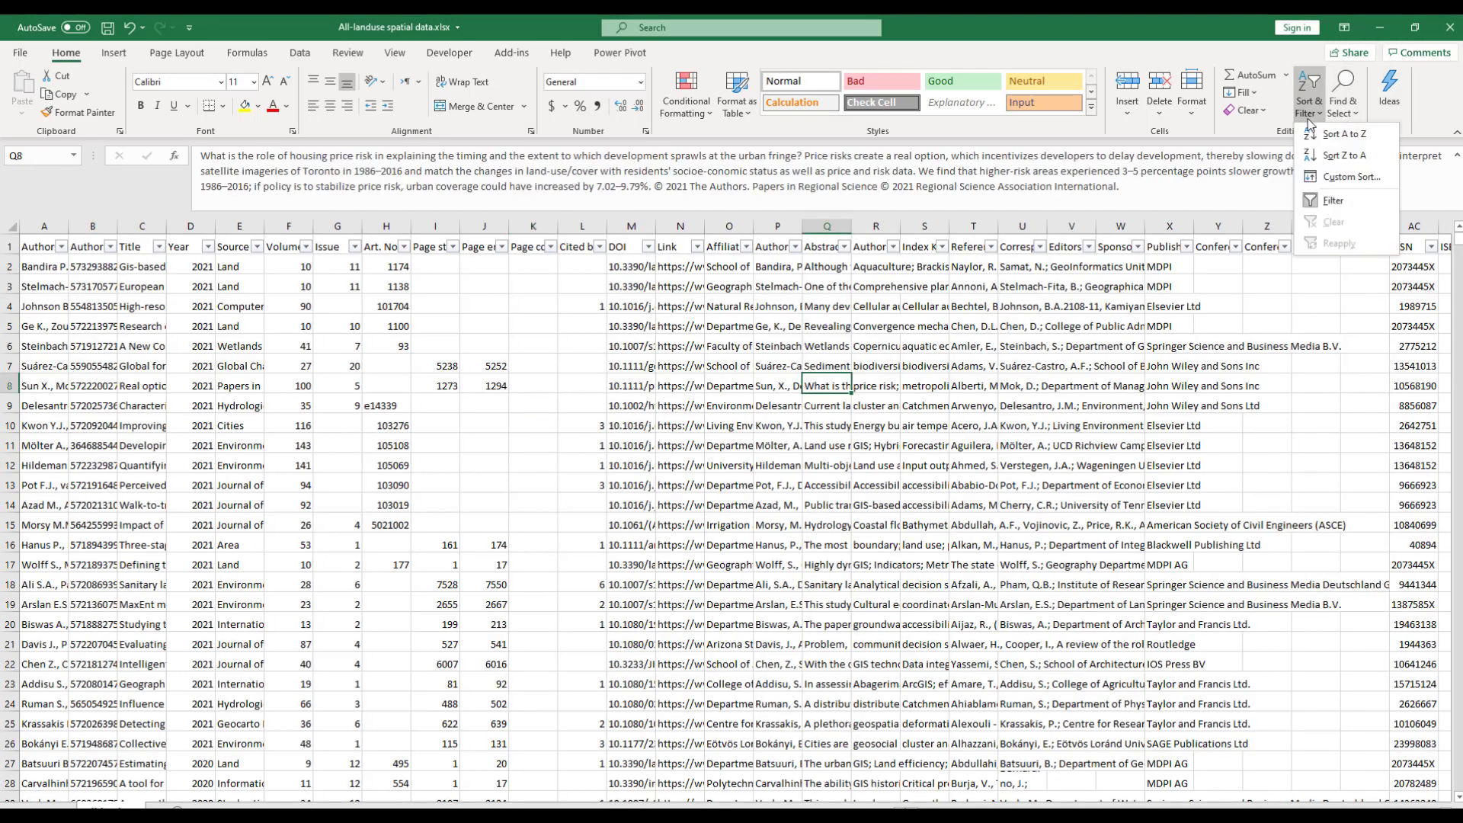
click(1321, 203)
click(726, 396)
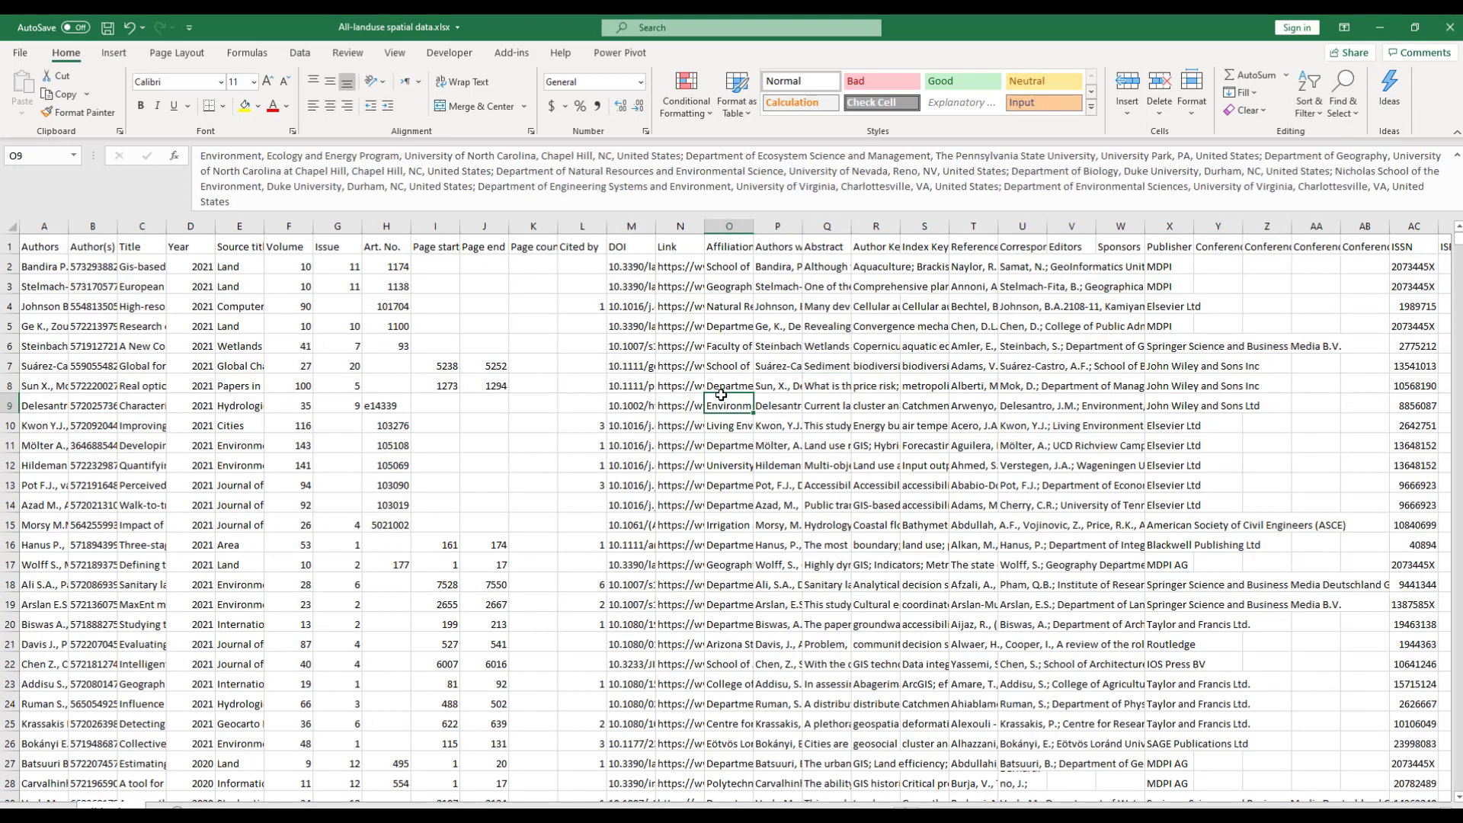
Remove duplicate values from the Title column (column C), continuing with the current selection instead of expanding it to adjacent data.
key(ctrl+Home)
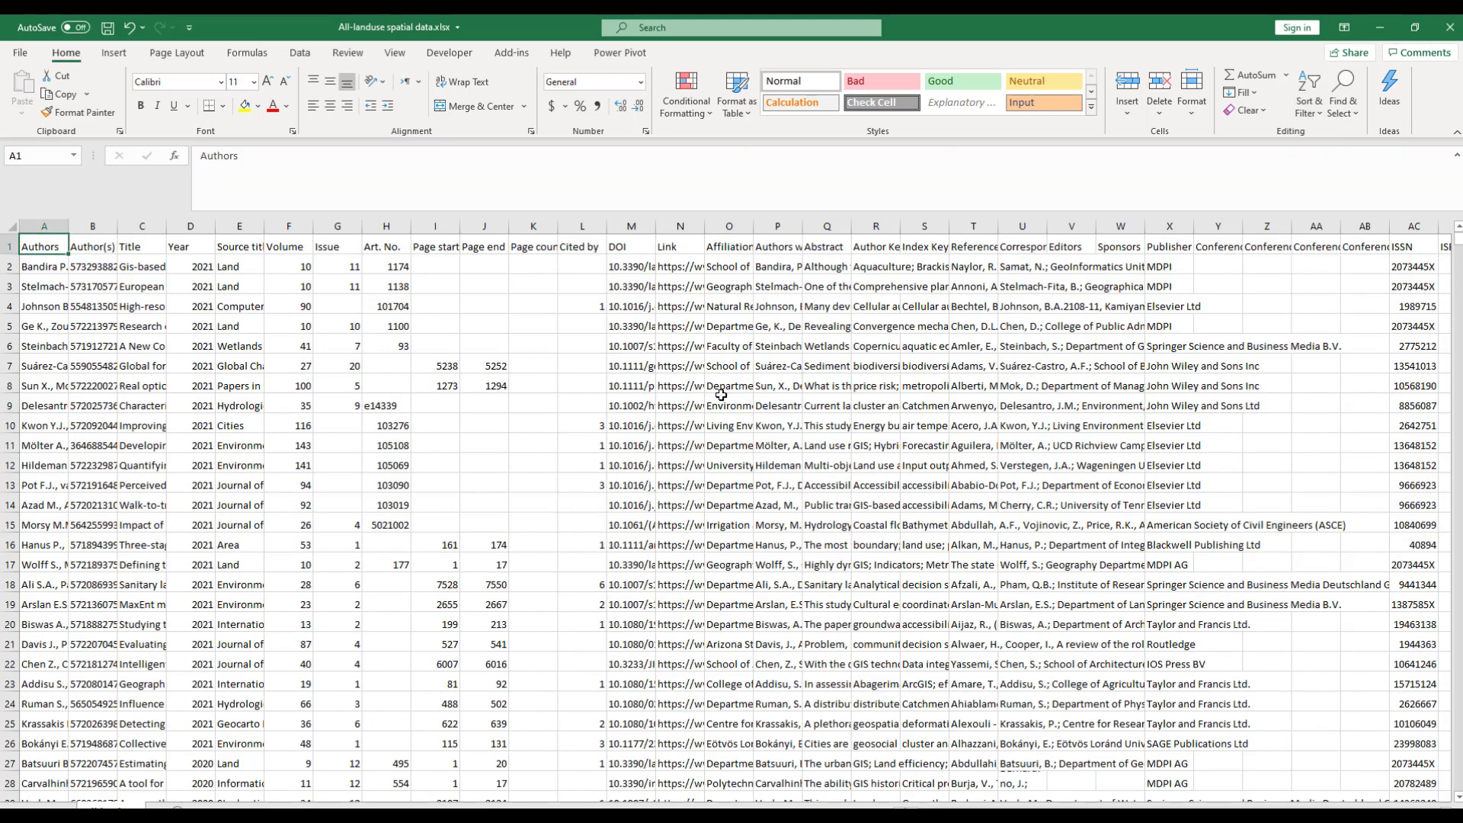
click(142, 247)
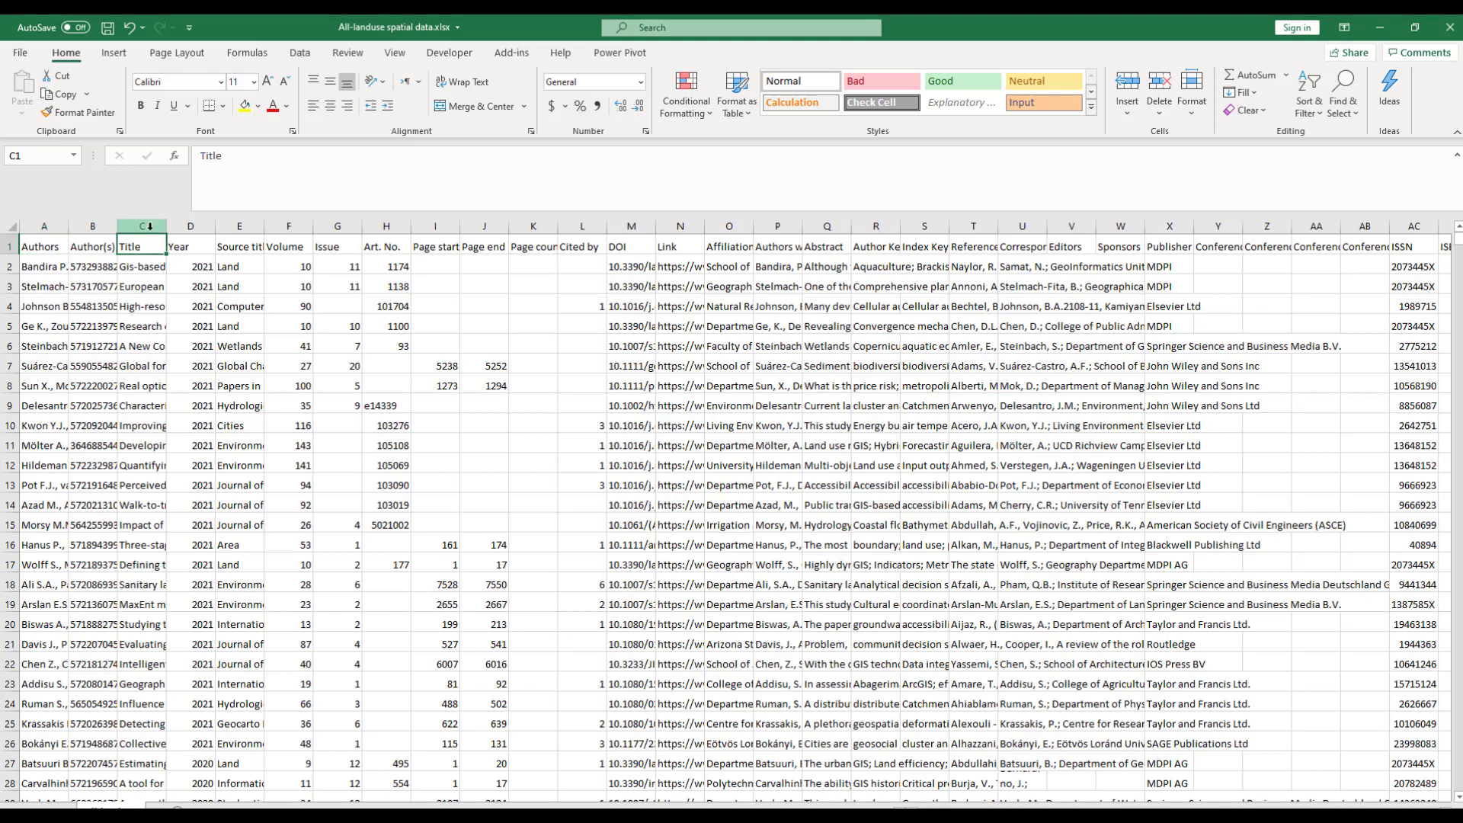
click(150, 226)
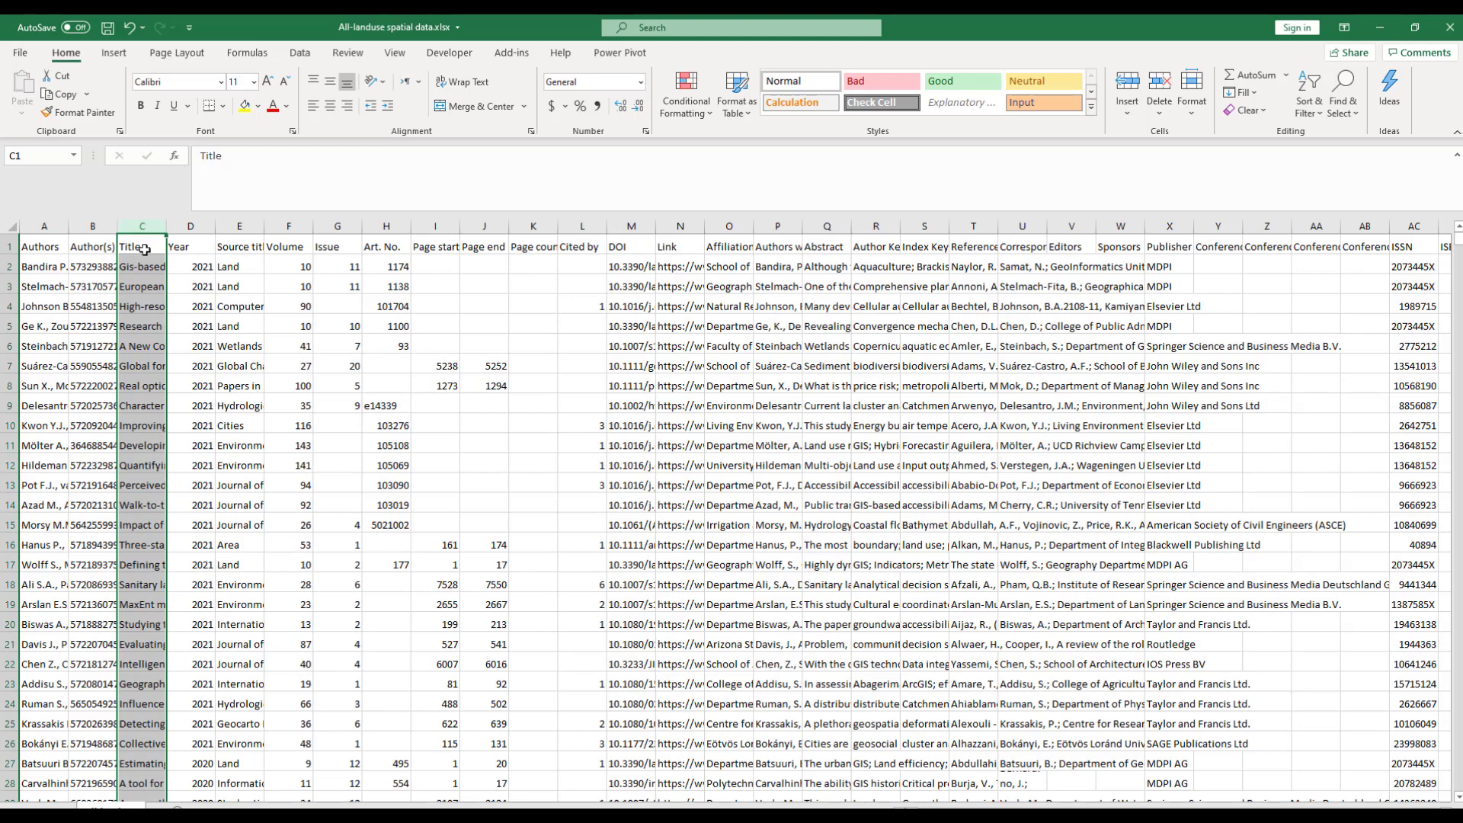
click(300, 52)
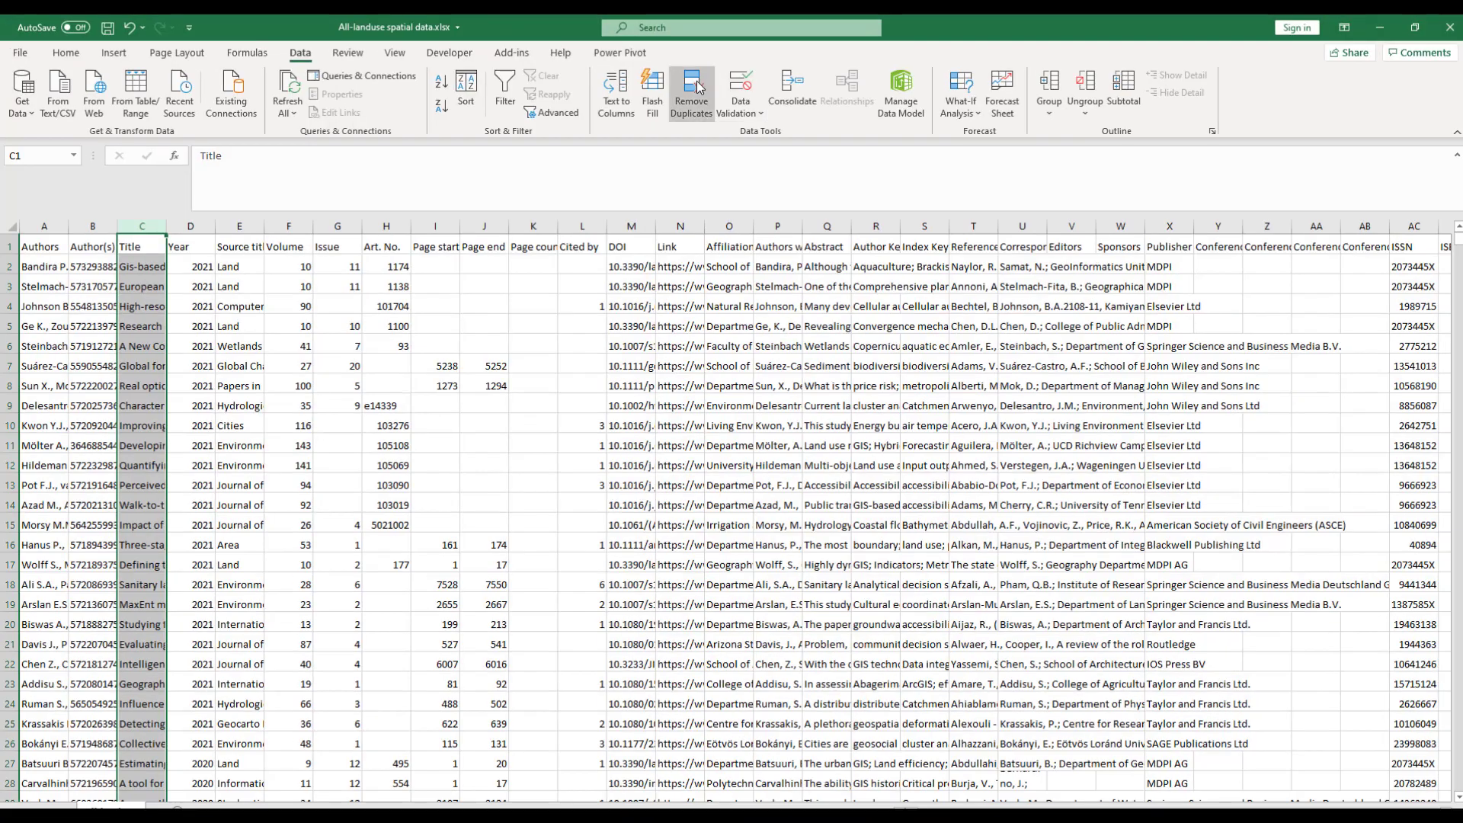
click(696, 88)
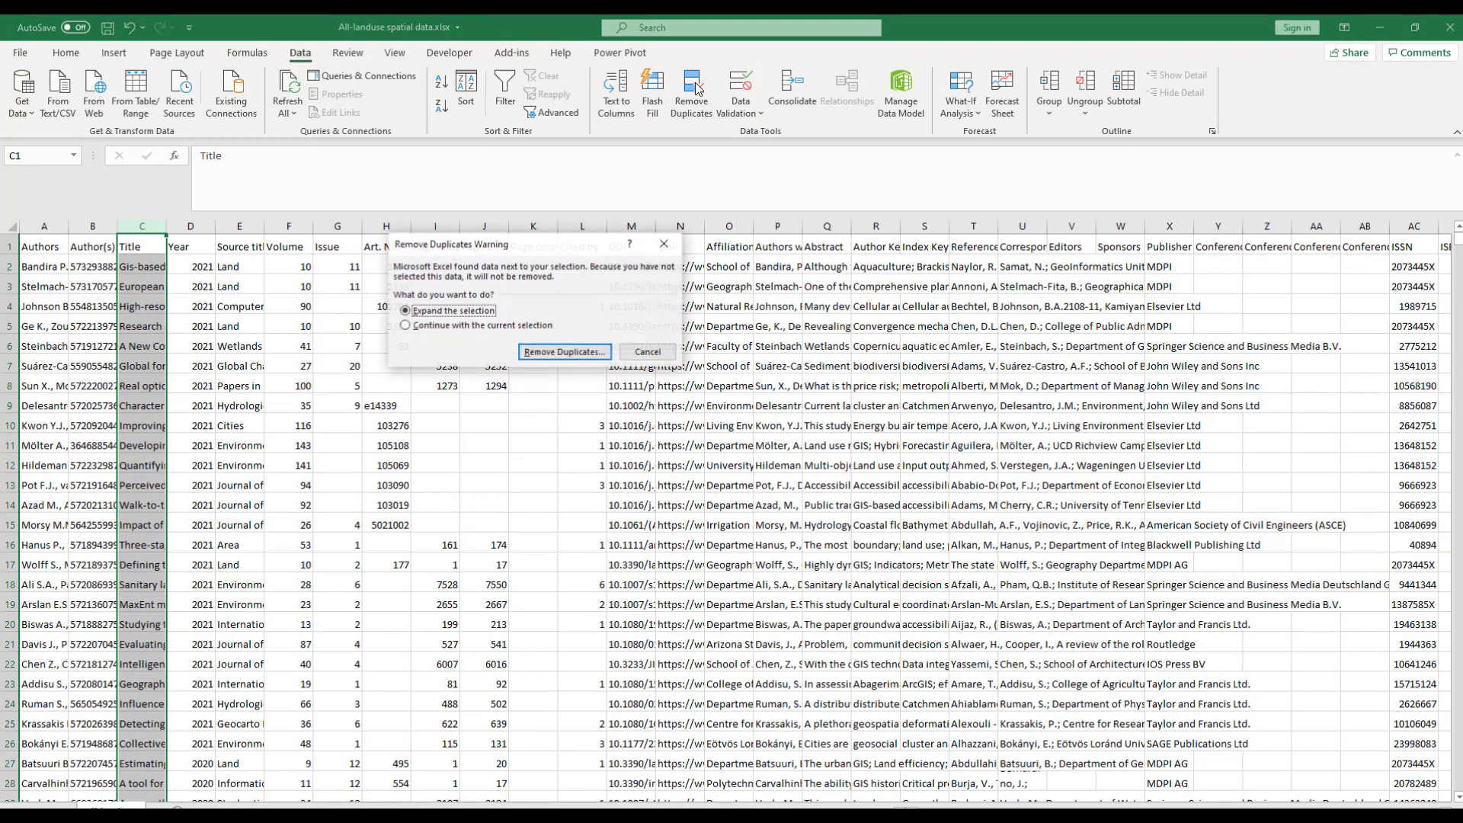
click(494, 327)
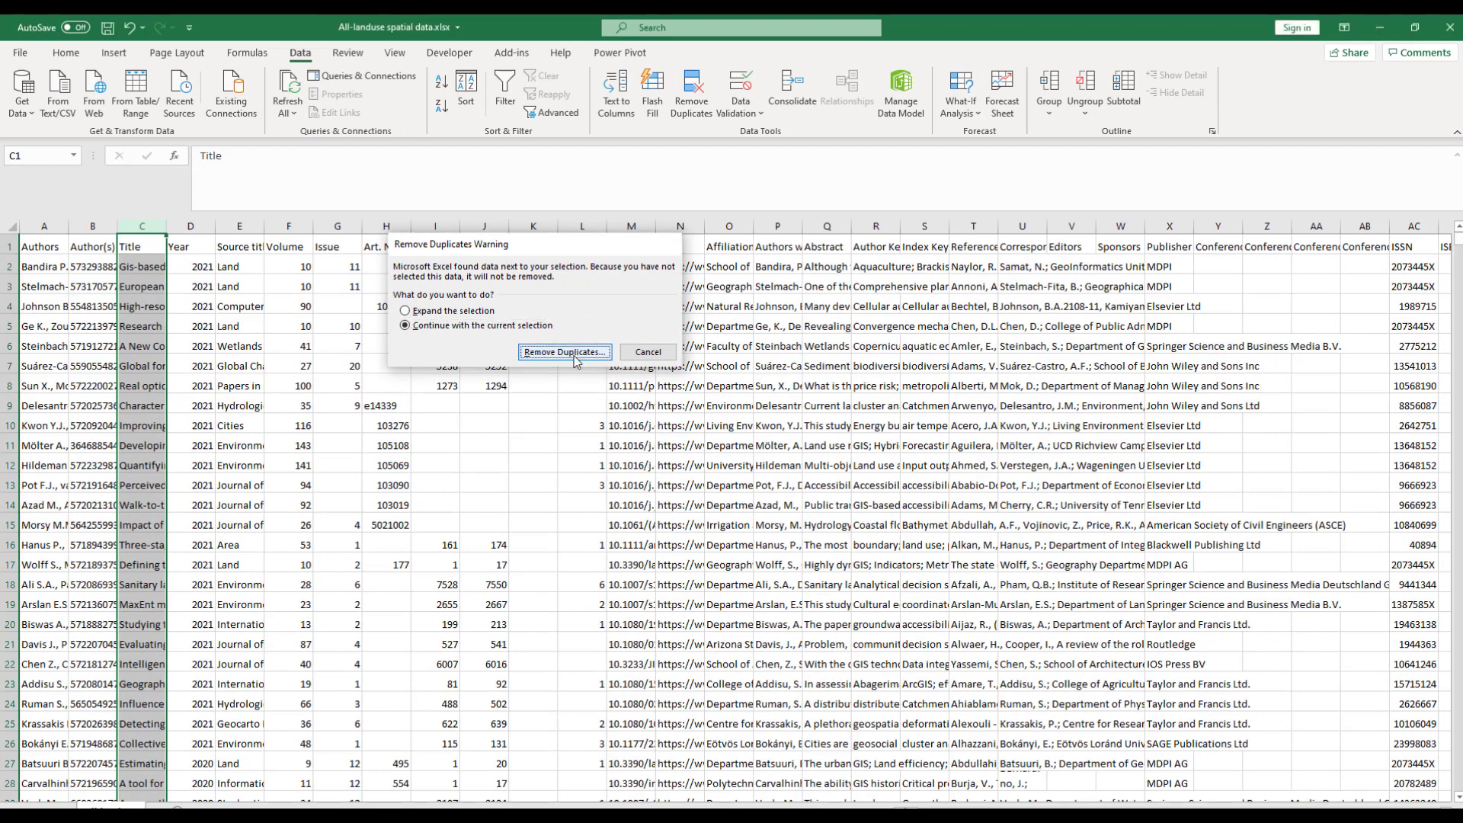
click(573, 355)
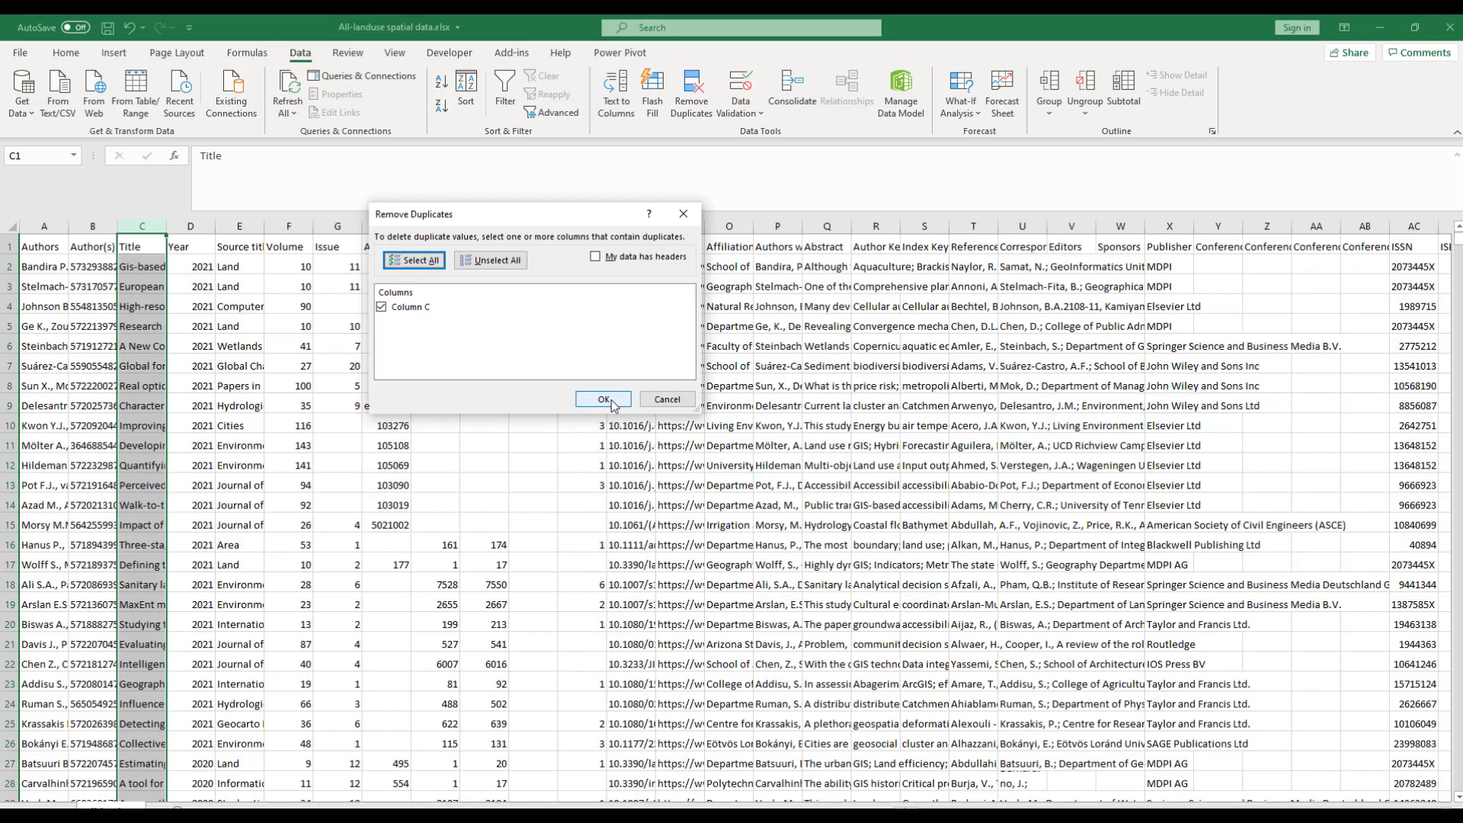
click(604, 400)
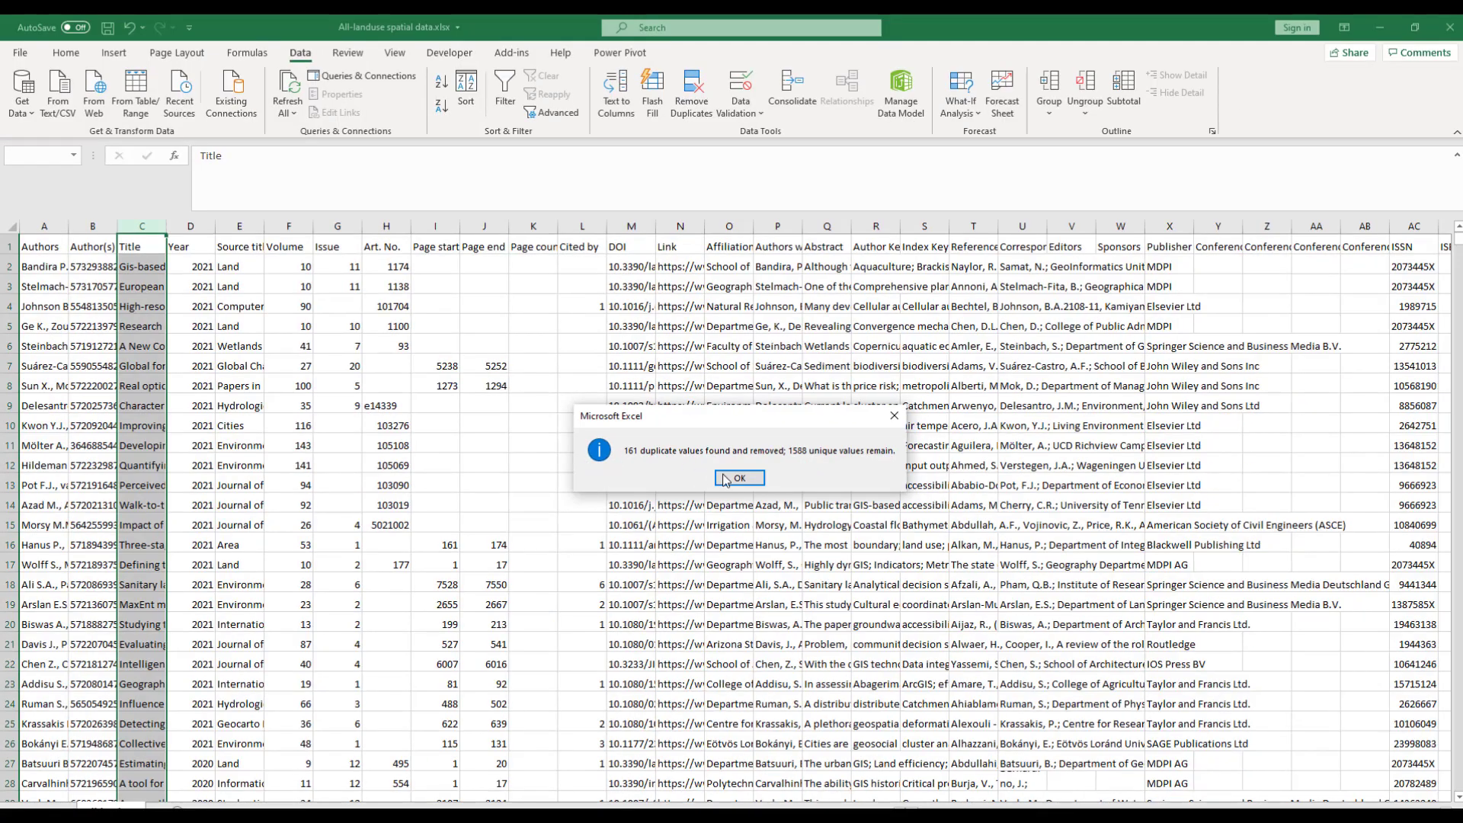
click(724, 479)
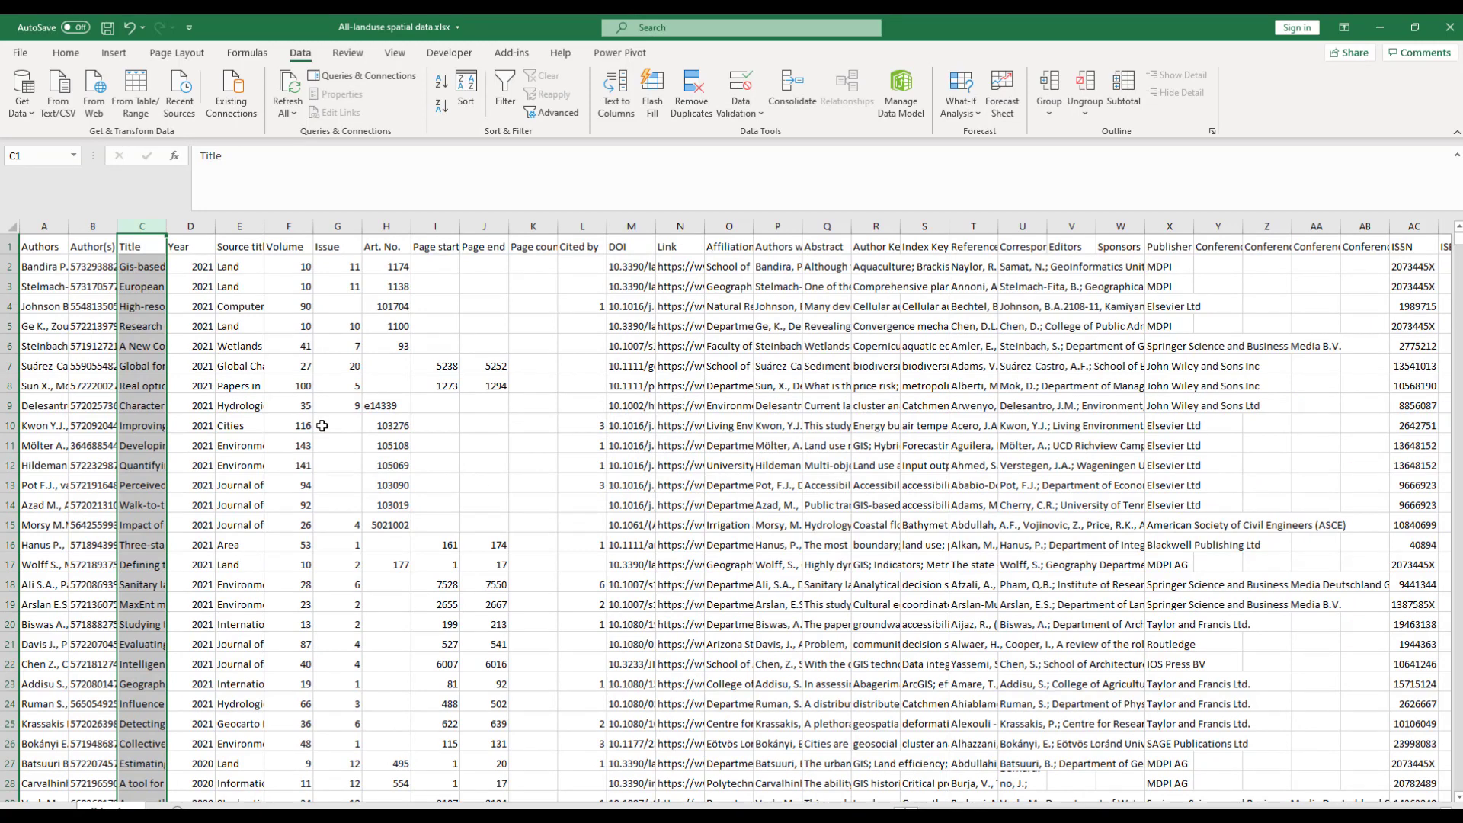
click(135, 278)
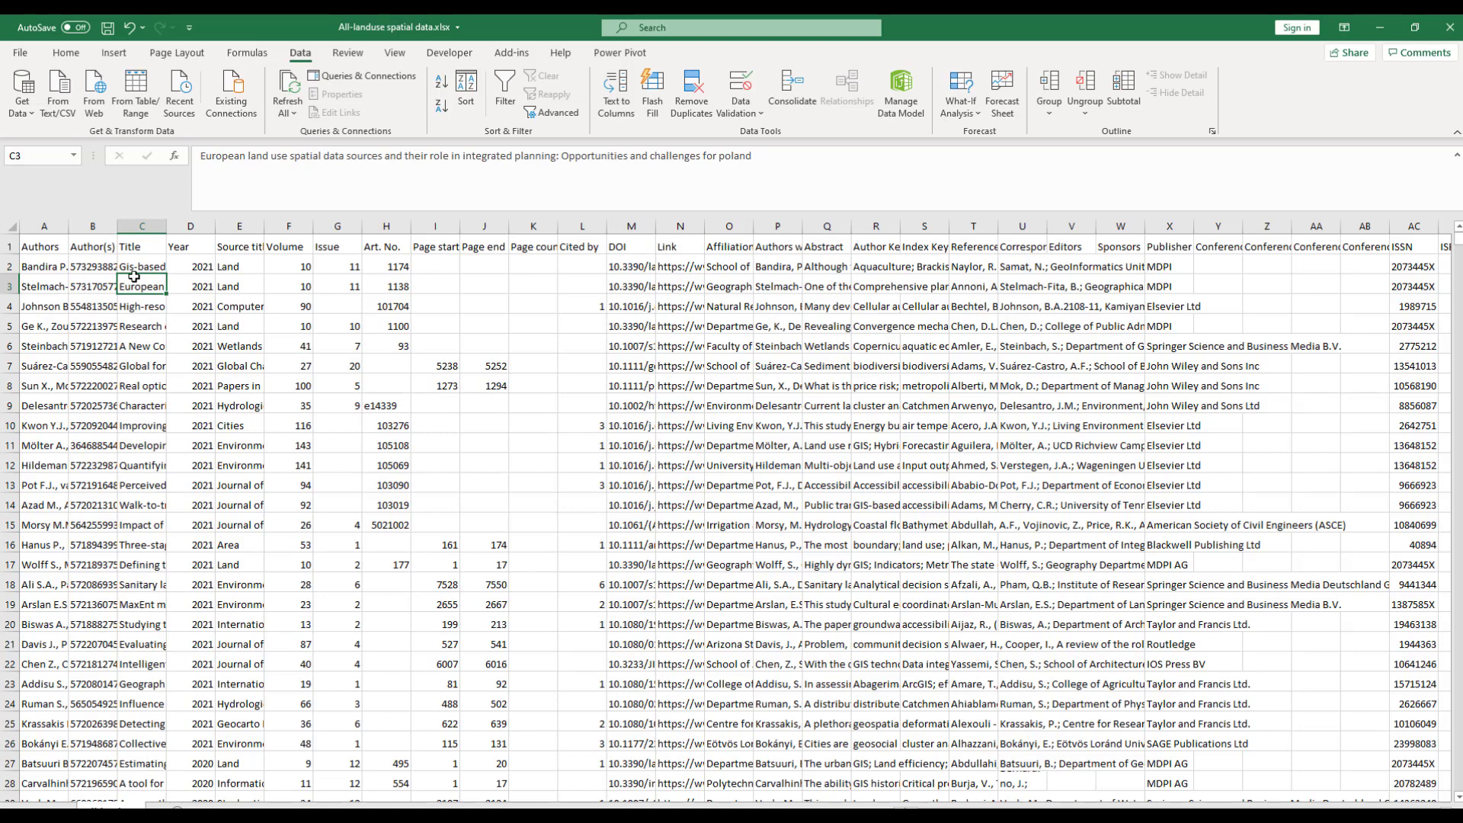
click(69, 53)
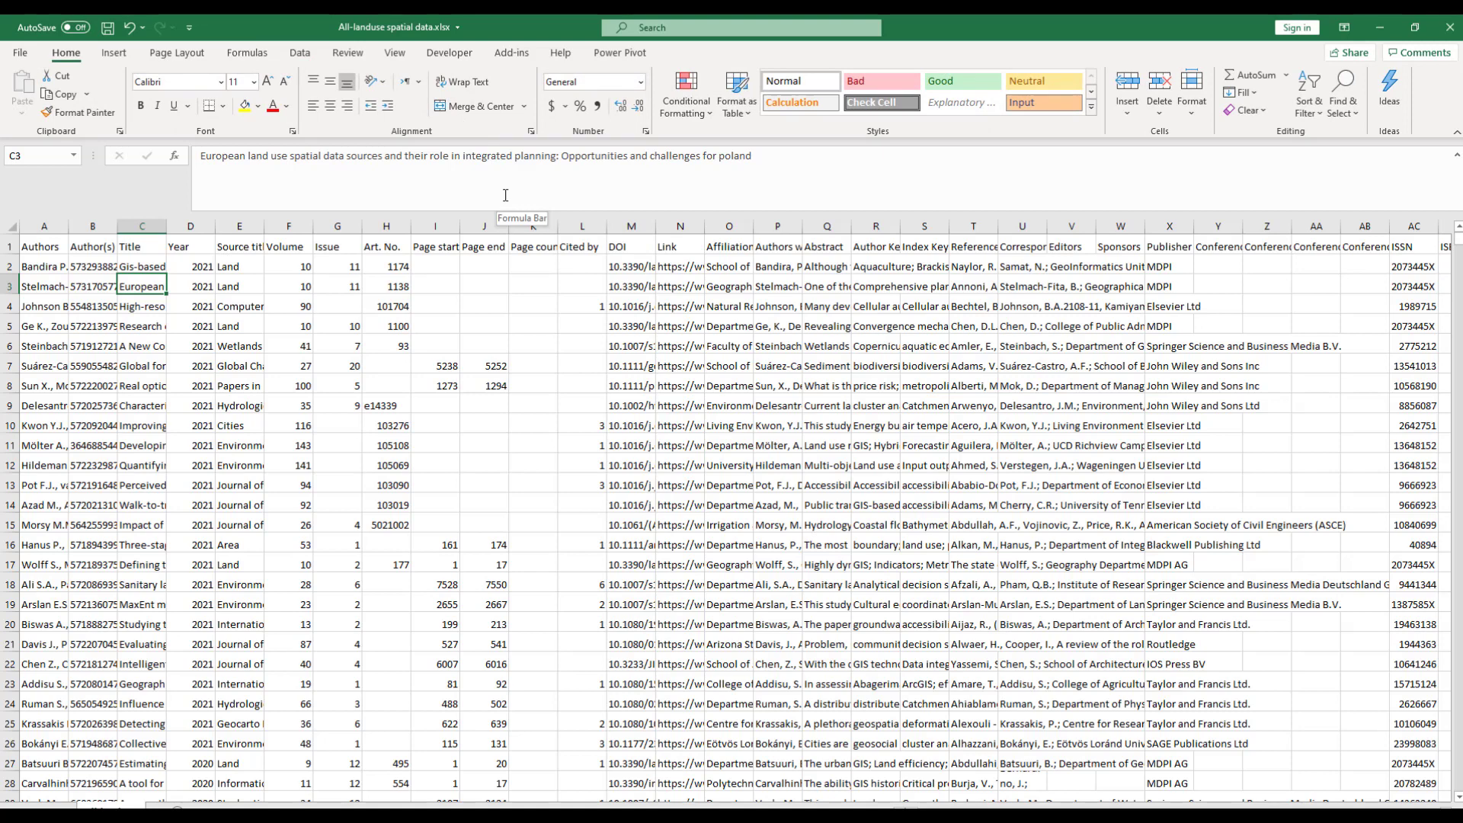
click(114, 53)
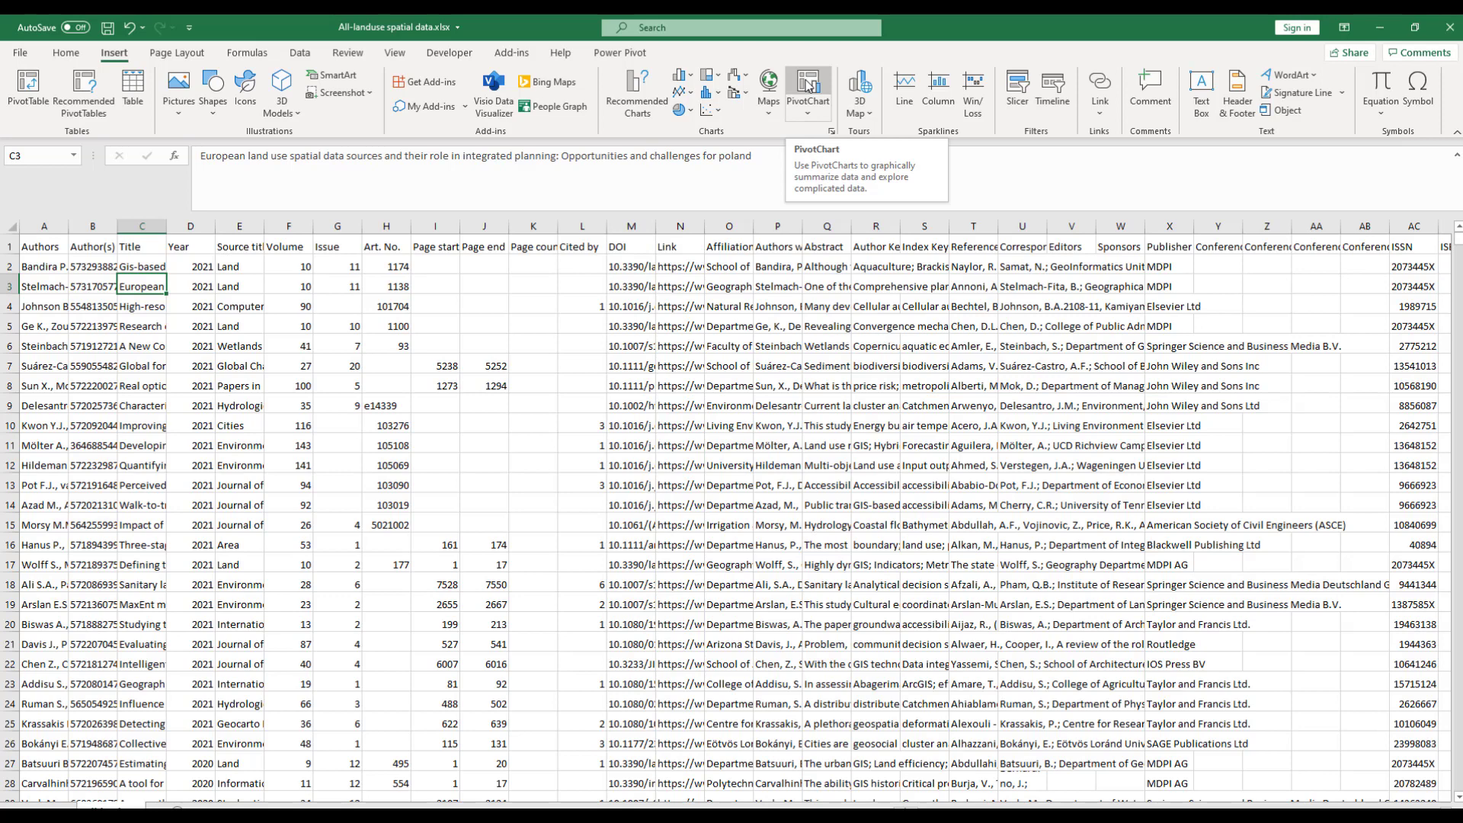
click(649, 431)
key(ctrl+Home)
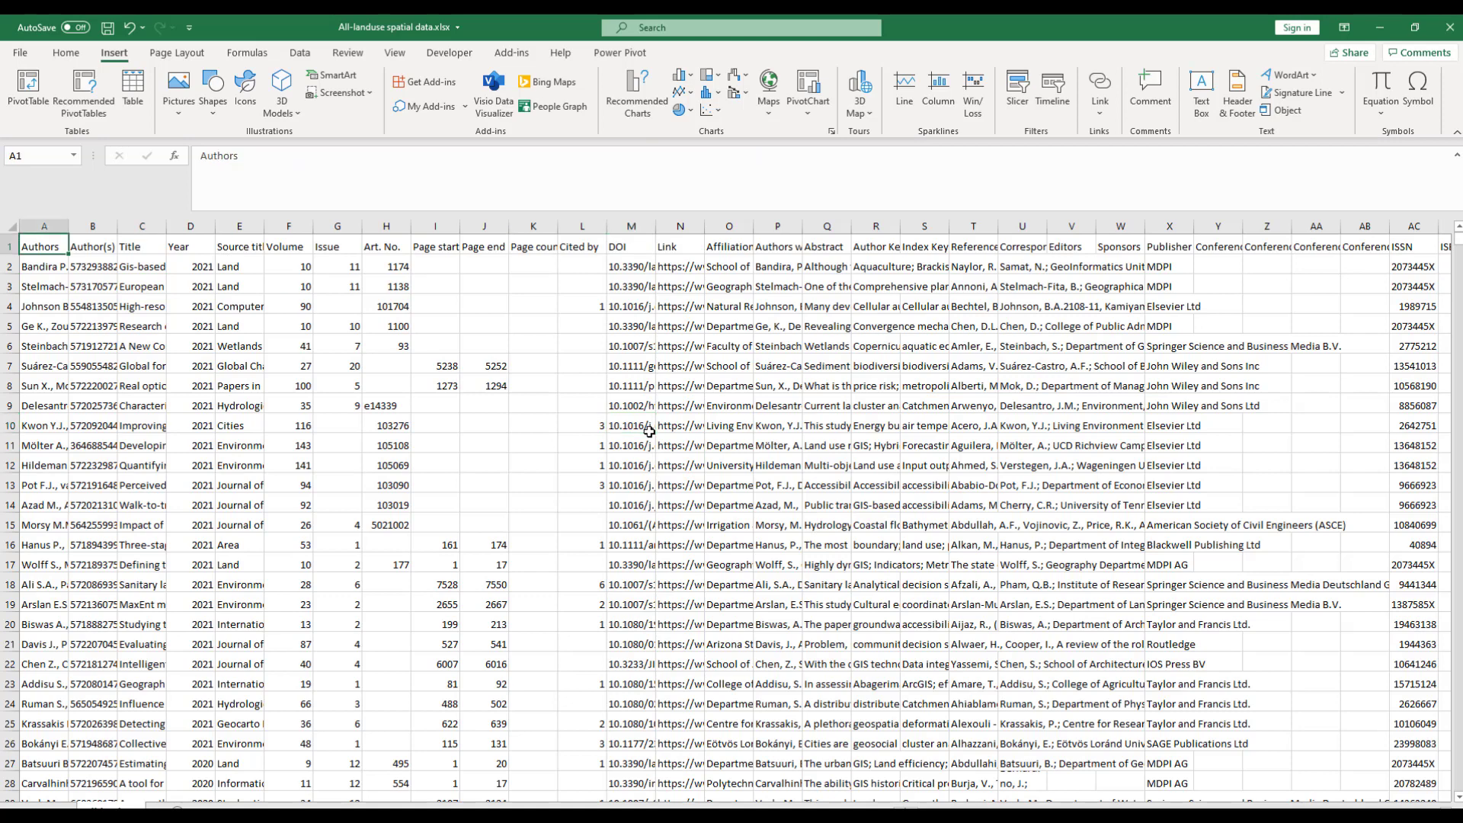